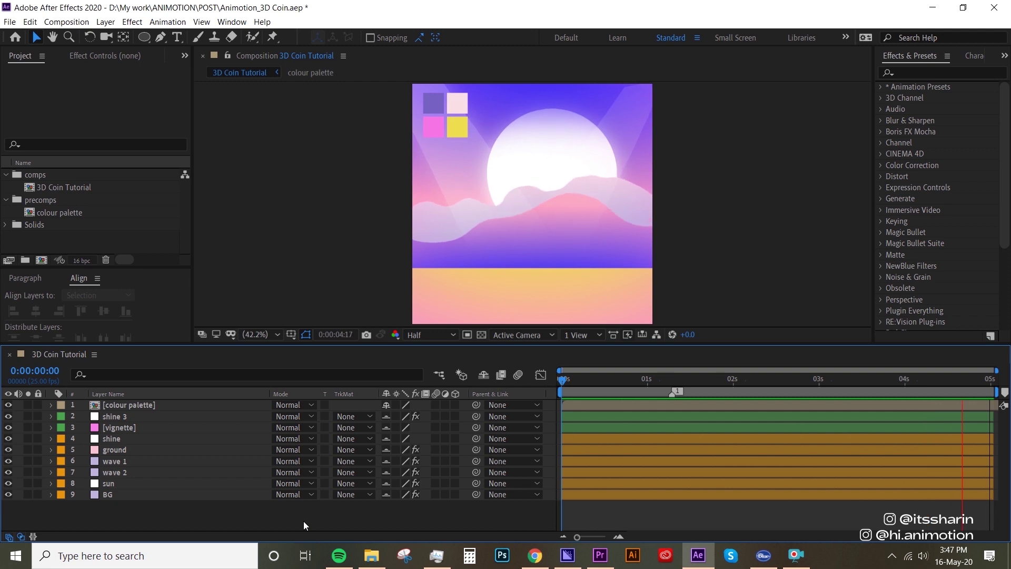
- Stop the preview and examine the background scene's layers, from the colour palette down to BG
key(space)
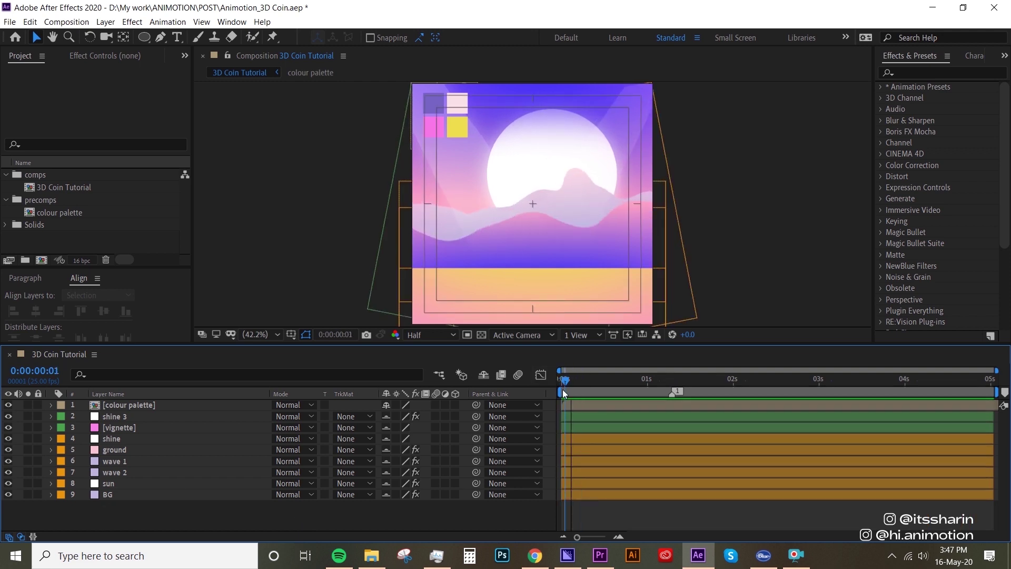
click(135, 406)
click(130, 419)
click(118, 438)
click(114, 471)
click(111, 494)
click(119, 483)
click(122, 473)
click(129, 453)
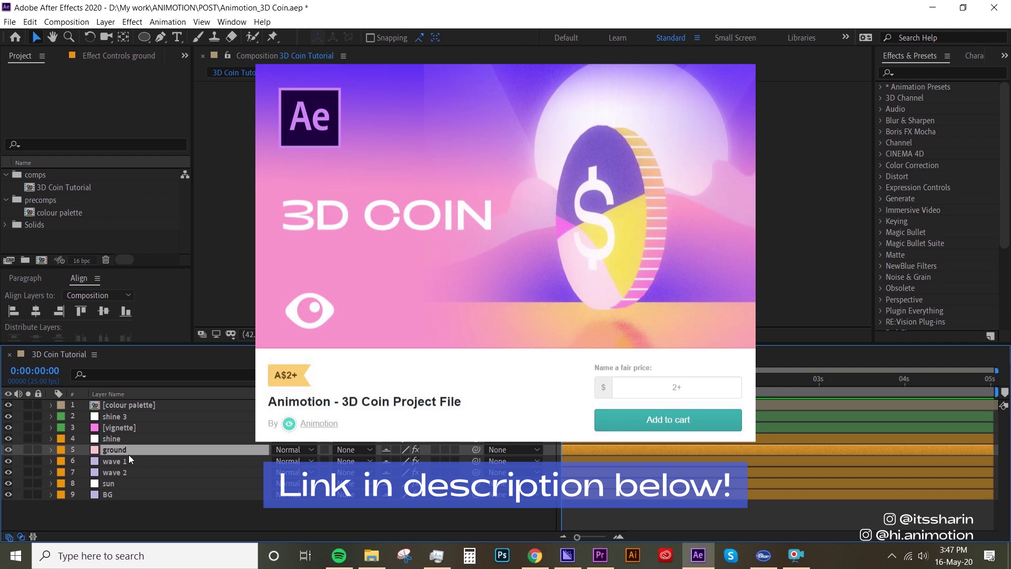
- Mark all layers from shine 3 down to BG as shy and hide shy layers in the timeline
click(116, 416)
shift+click(115, 495)
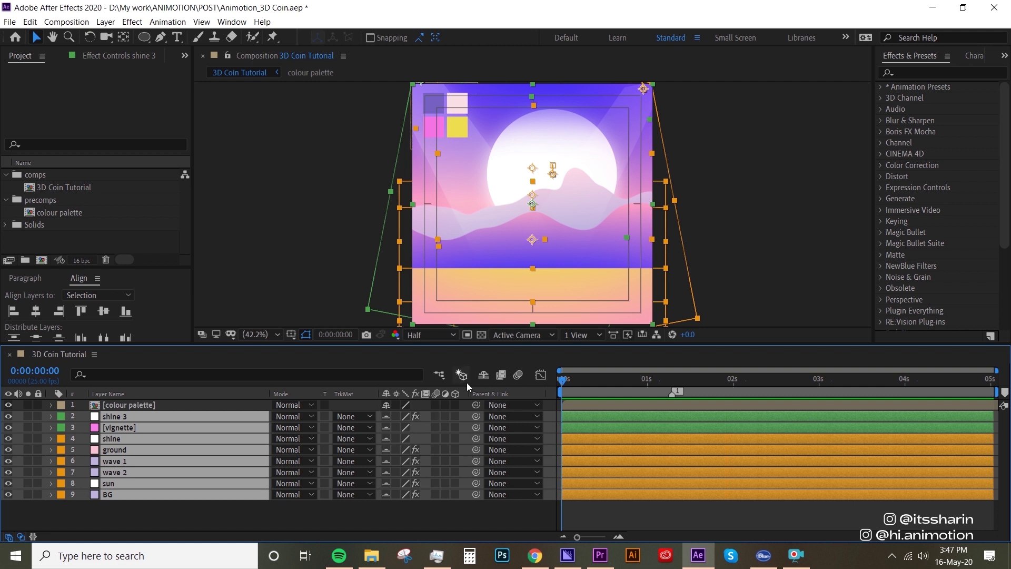
click(485, 375)
click(401, 473)
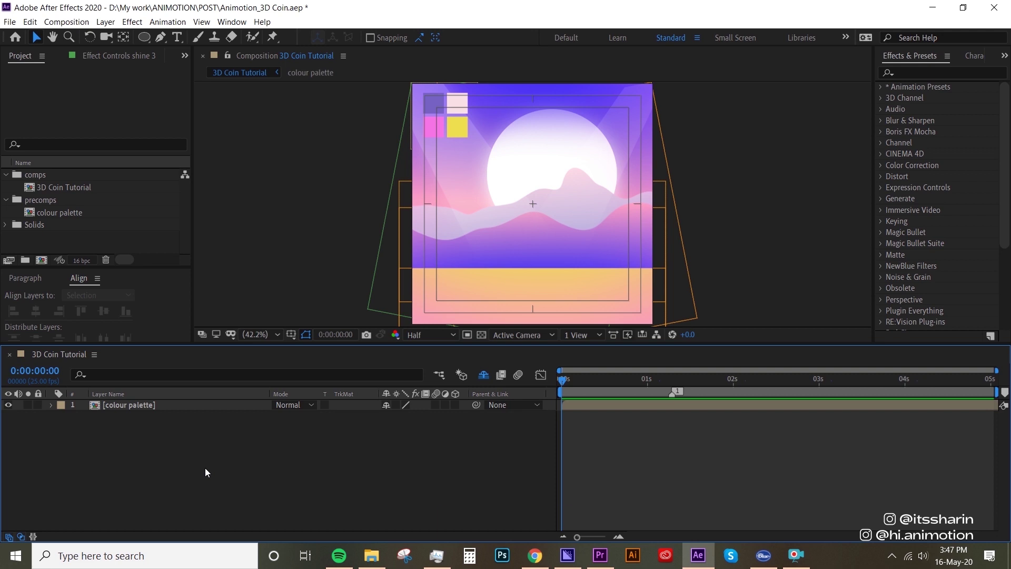
- Change the composition's 3D renderer to CINEMA 4D
key(ctrl+k)
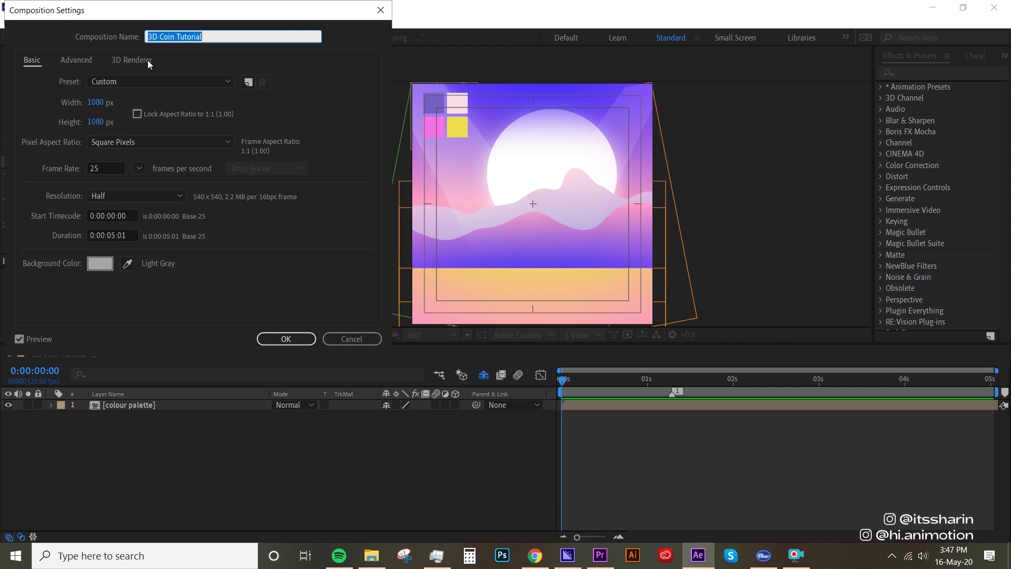
click(148, 60)
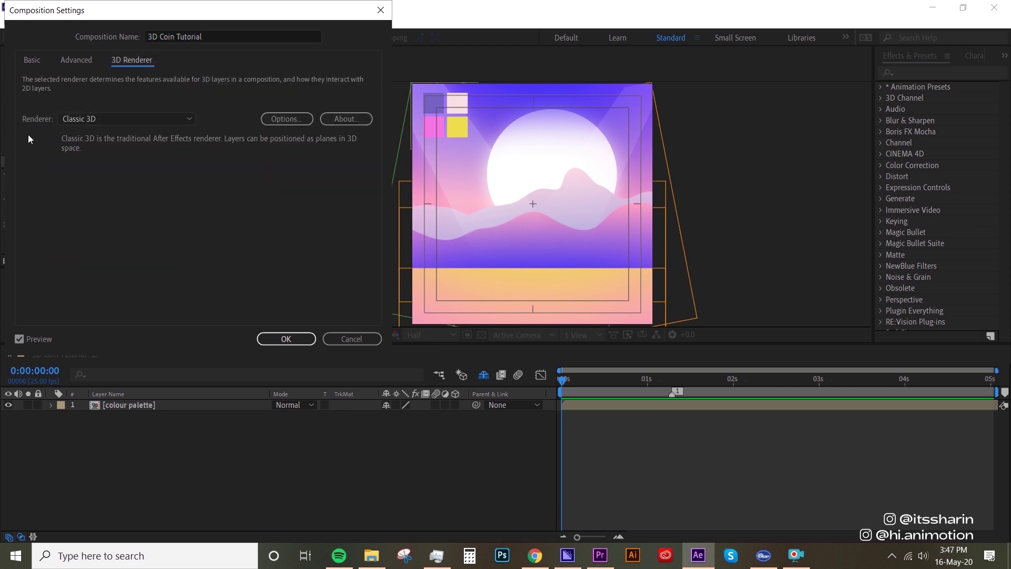
click(145, 120)
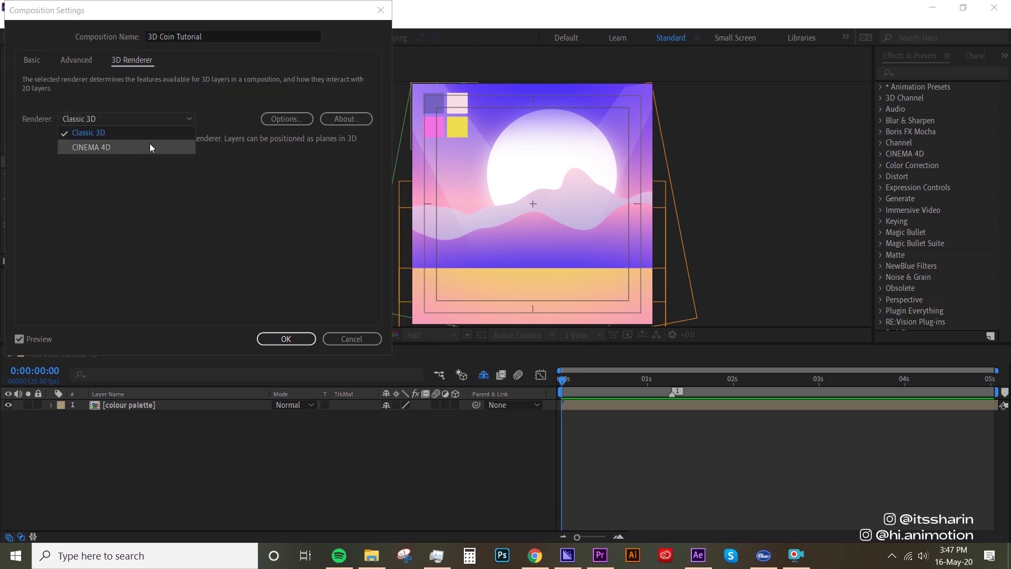
click(150, 145)
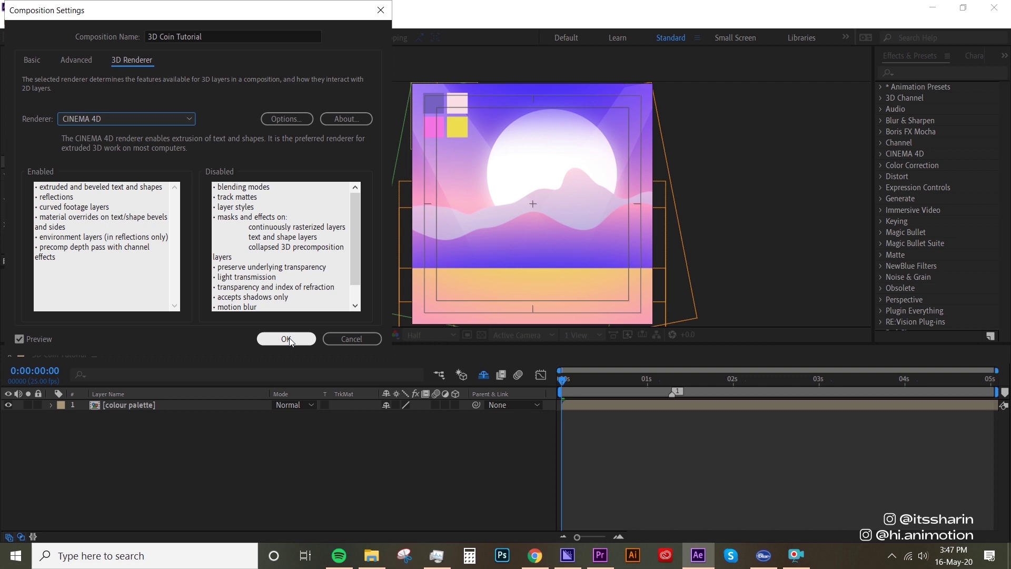
click(286, 339)
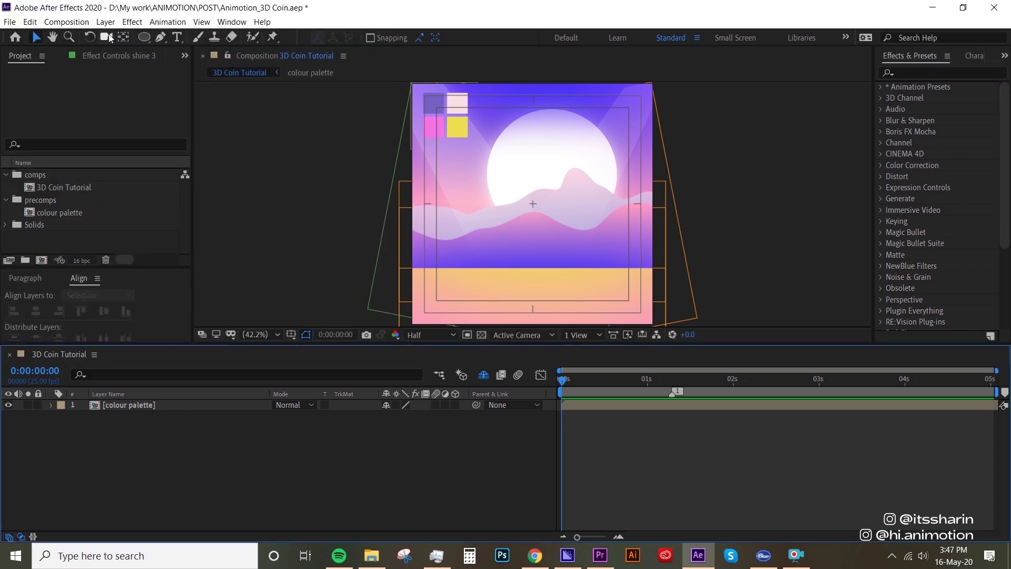
- Draw a circle with FFFFFF fill and 0 px stroke from the composition's centre, a little over half the frame wide
click(144, 37)
drag(440, 45, 411, 45)
click(371, 38)
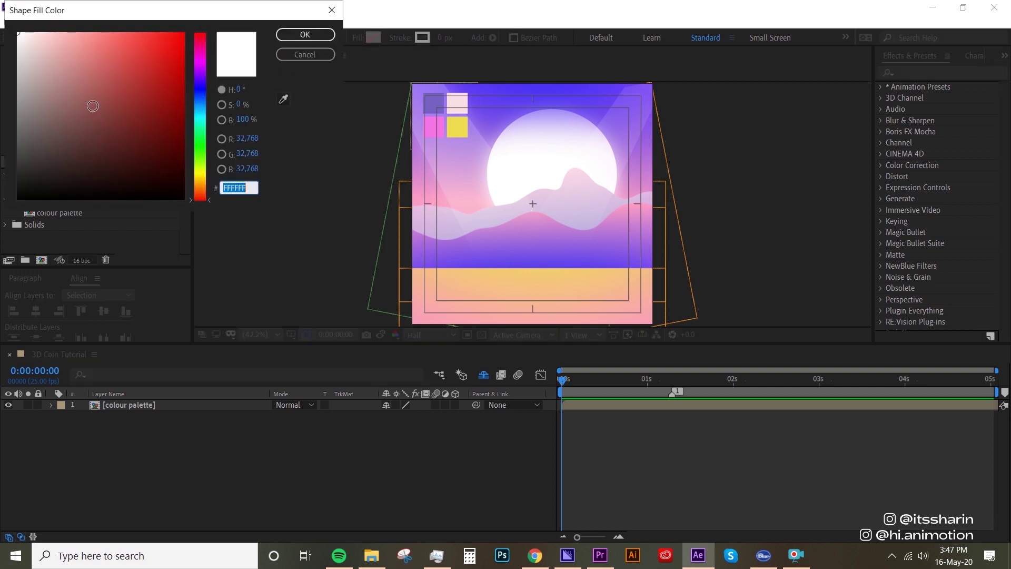
click(304, 33)
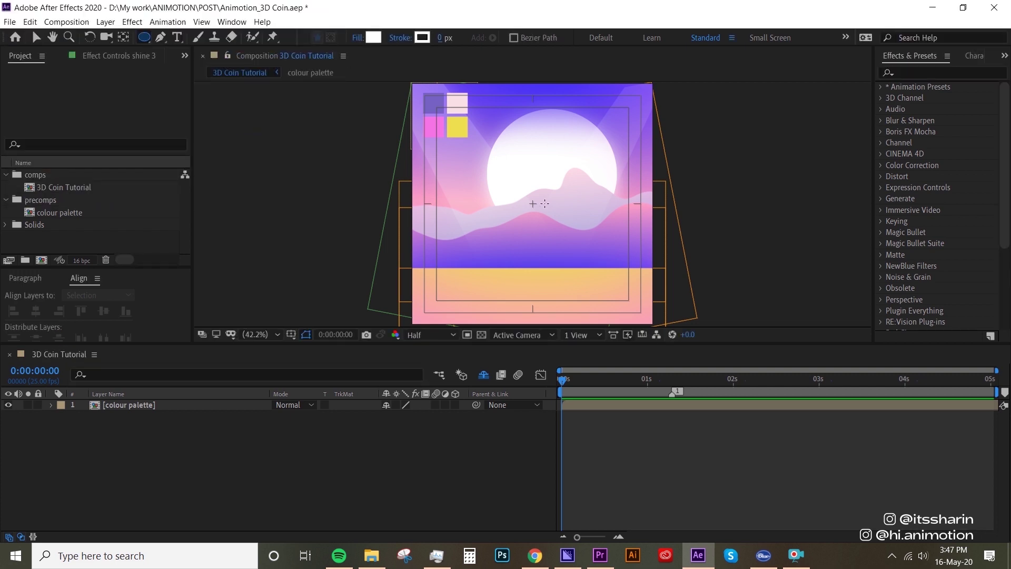
drag(532, 203, 464, 151)
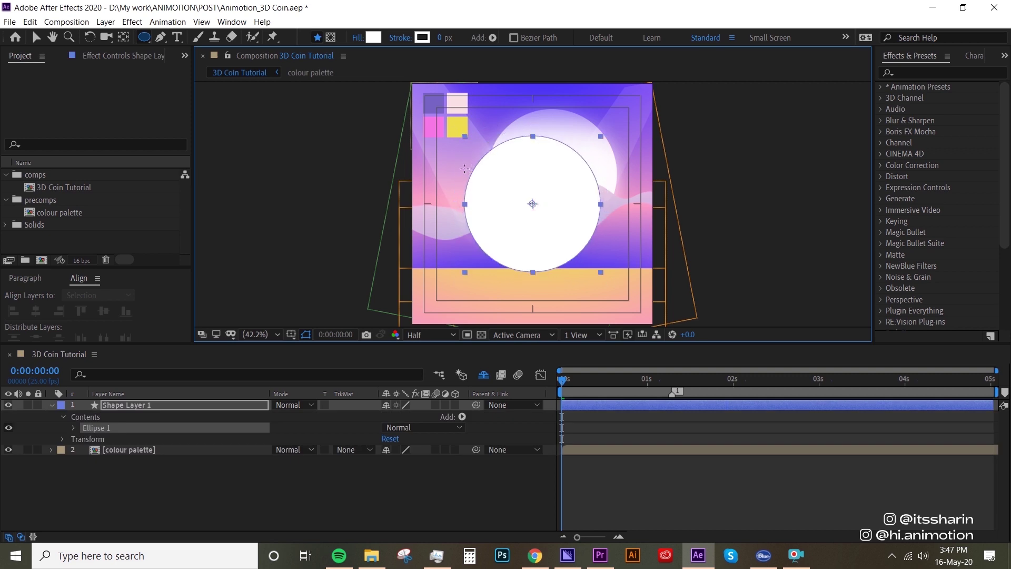
- Rename the circle's shape layer to COIN and make it a 3D layer
click(168, 407)
key(Return)
text(COIN)
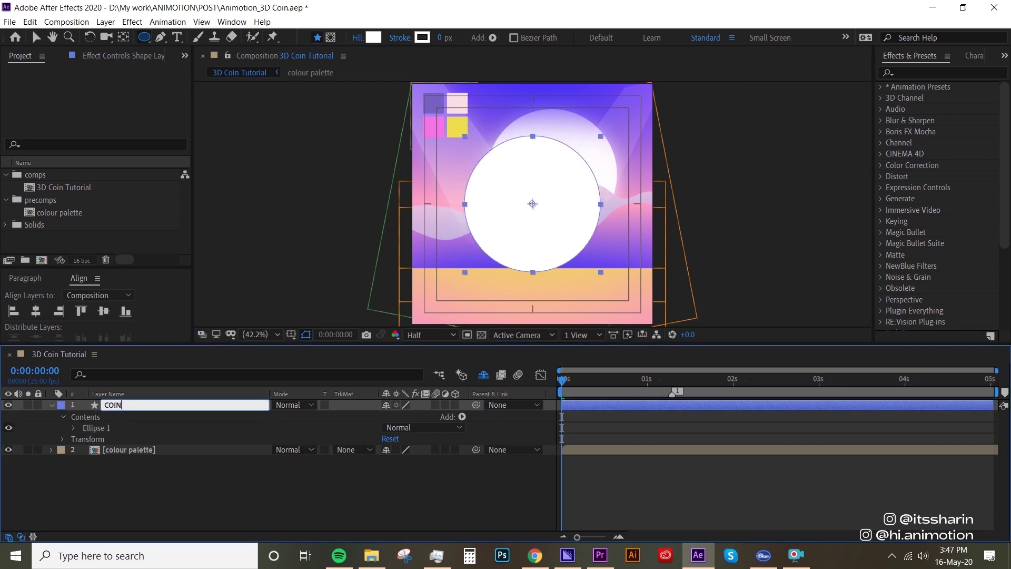
key(Return)
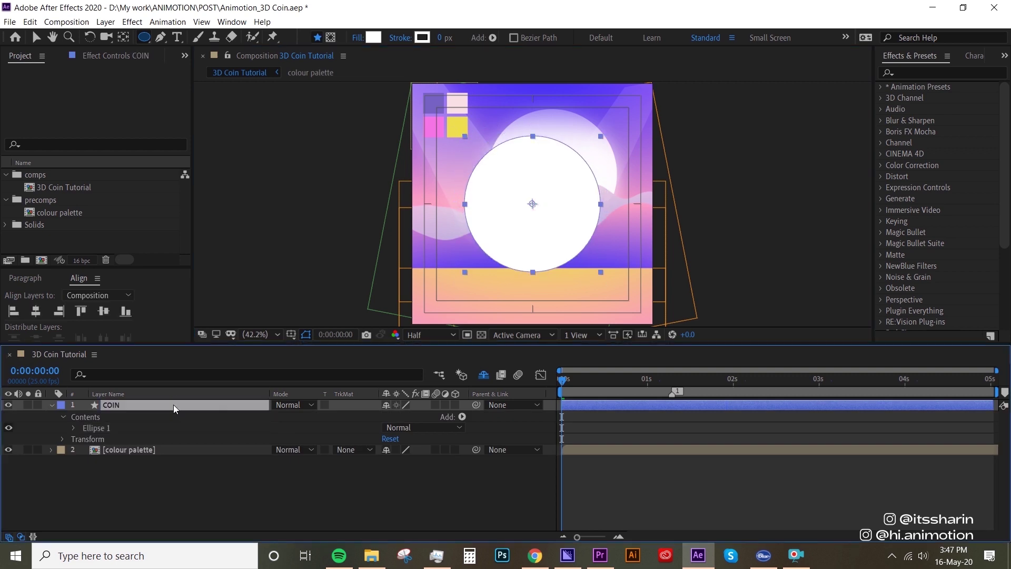
click(456, 404)
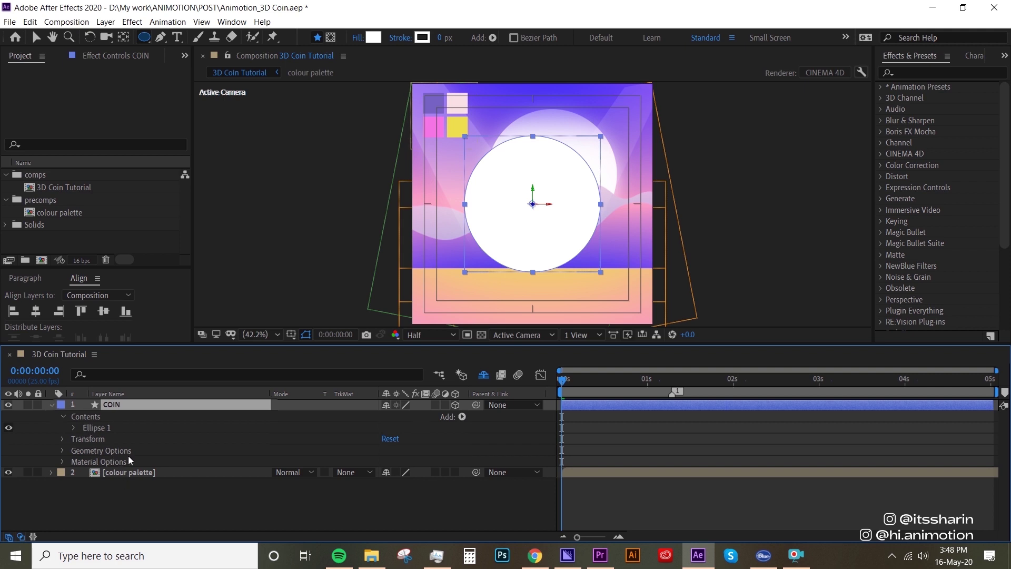
- Switch to the 2 Views - Horizontal layout and set the COIN layer's Extrusion Depth to 50
click(60, 451)
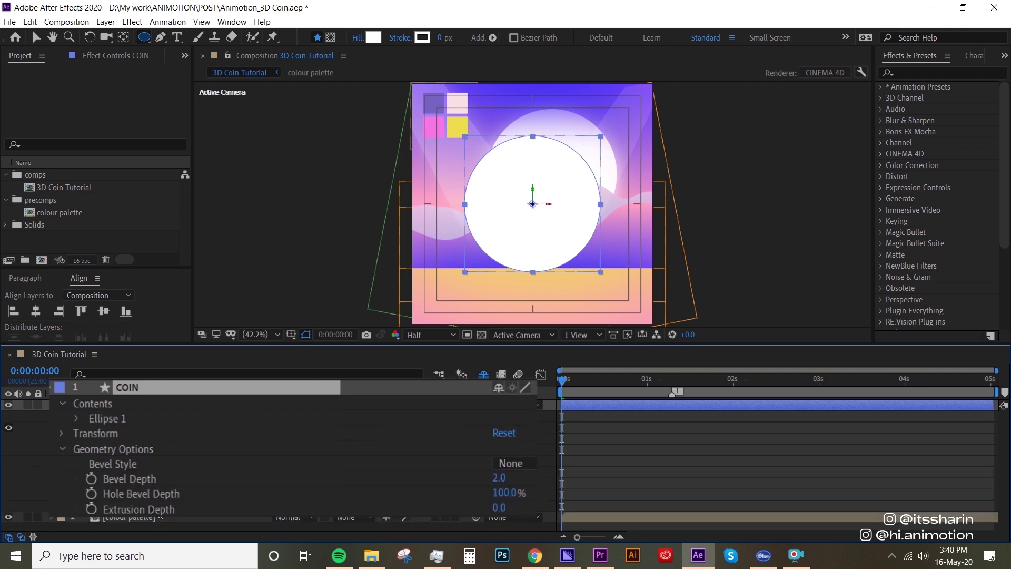
click(174, 511)
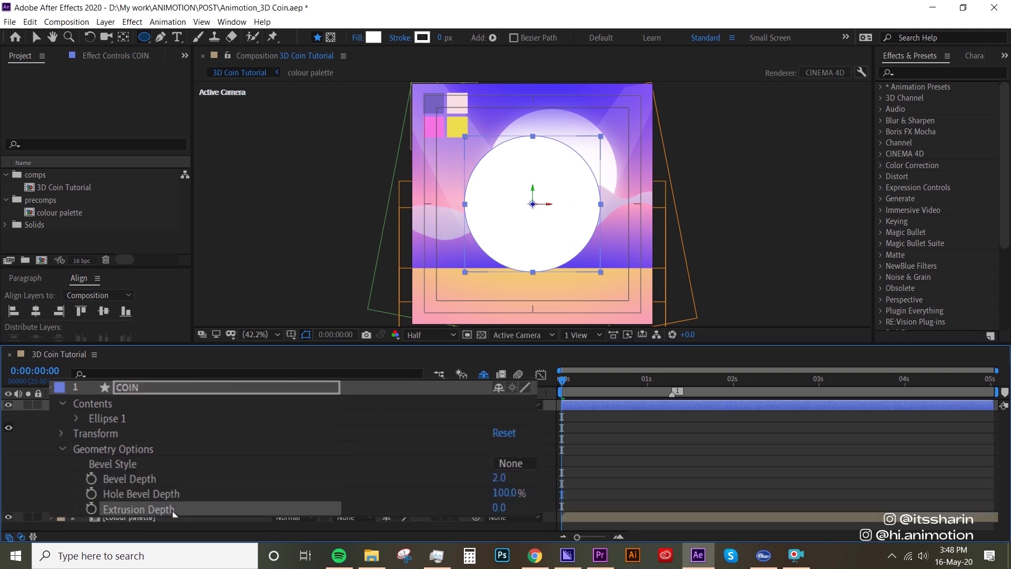
click(586, 336)
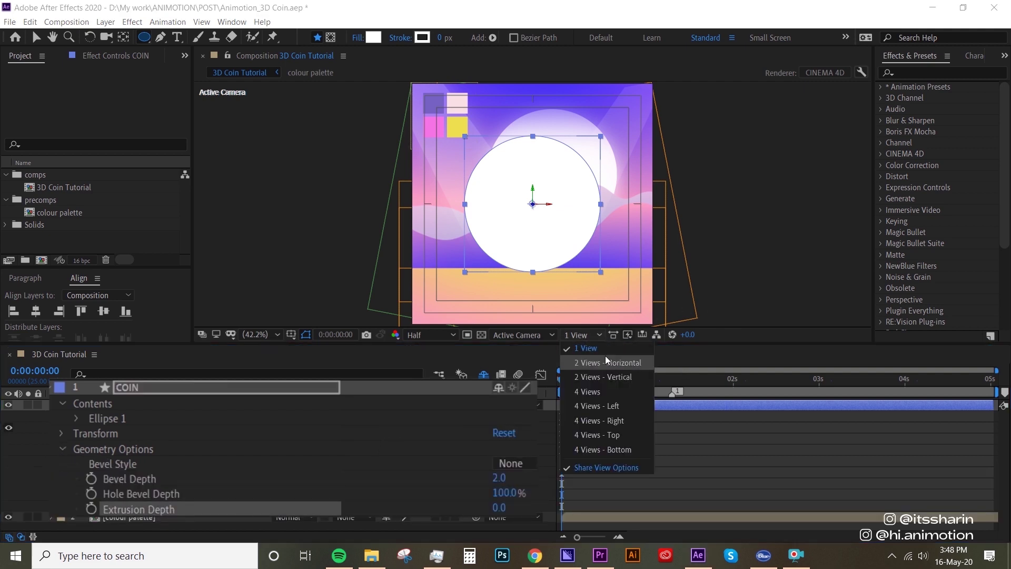
click(612, 362)
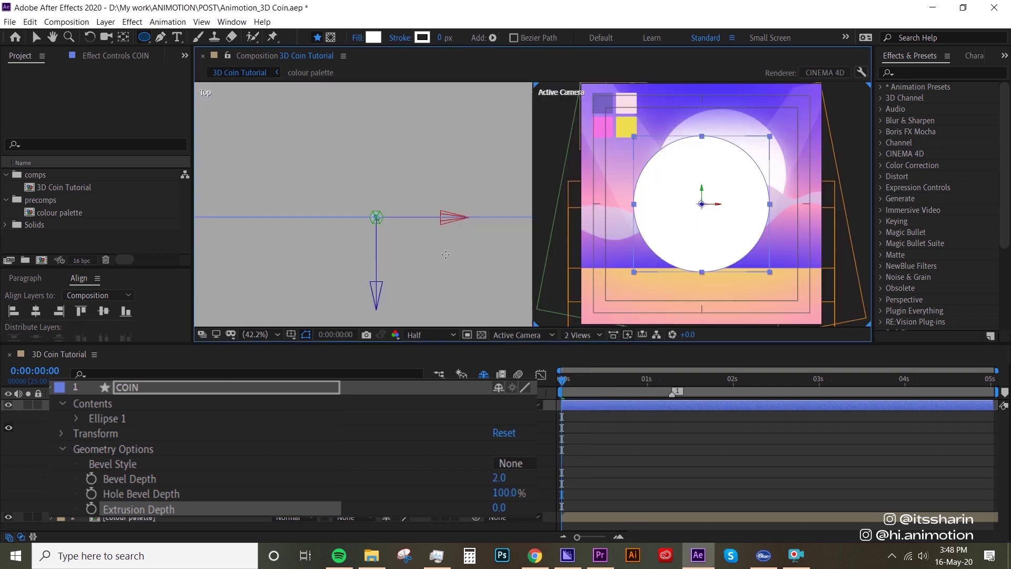
key(v)
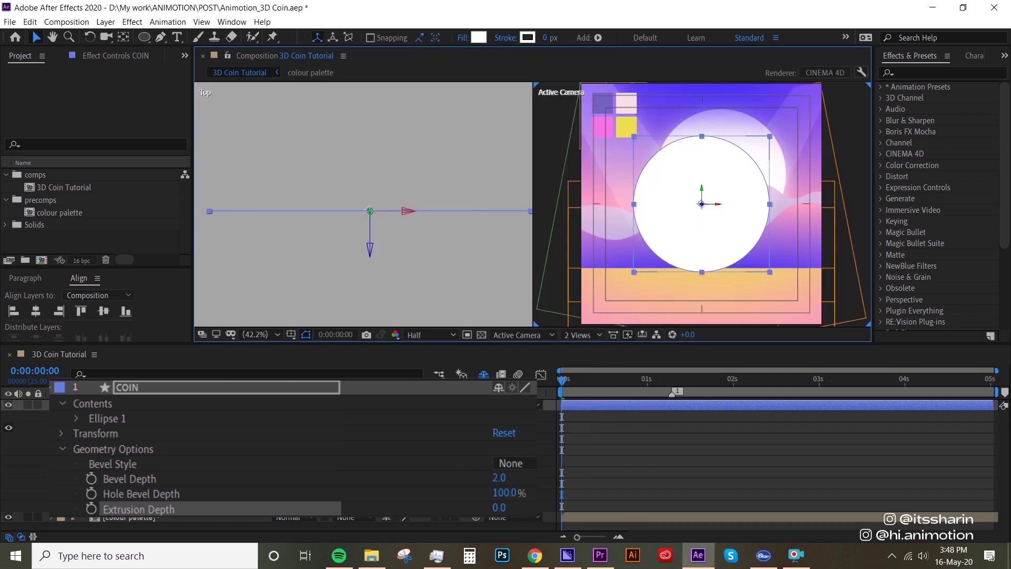
click(497, 509)
text(50)
key(Return)
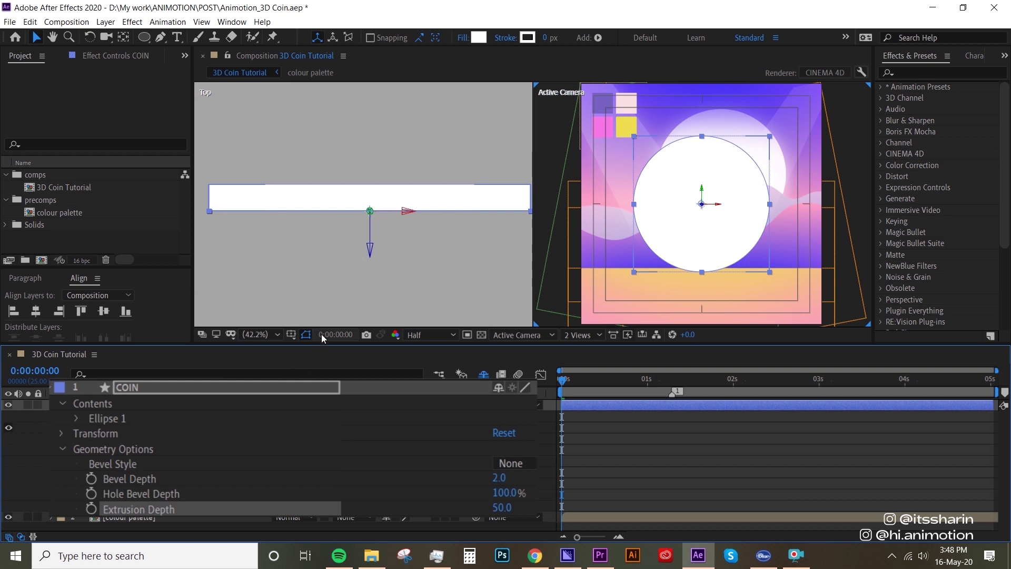
- Move the coin's anchor point along Z to the middle of its thickness in the Top view, and return to 1 View
key(y)
drag(373, 255, 372, 236)
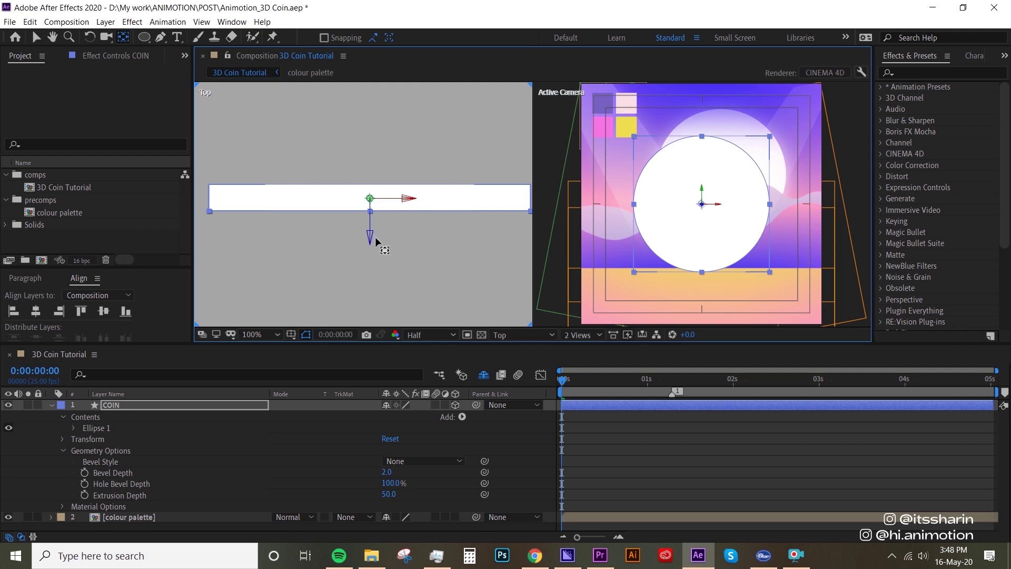
click(584, 335)
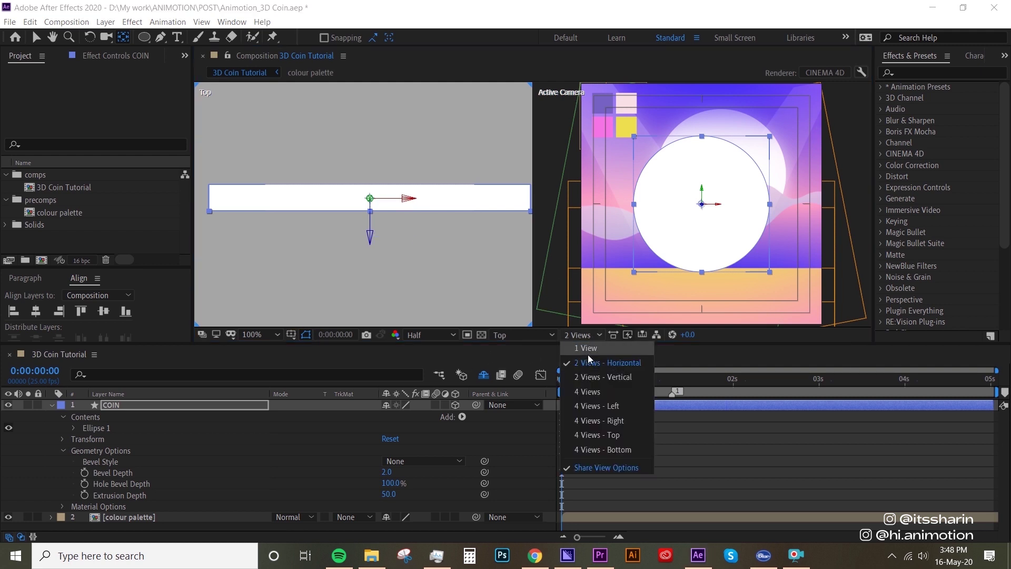
click(586, 348)
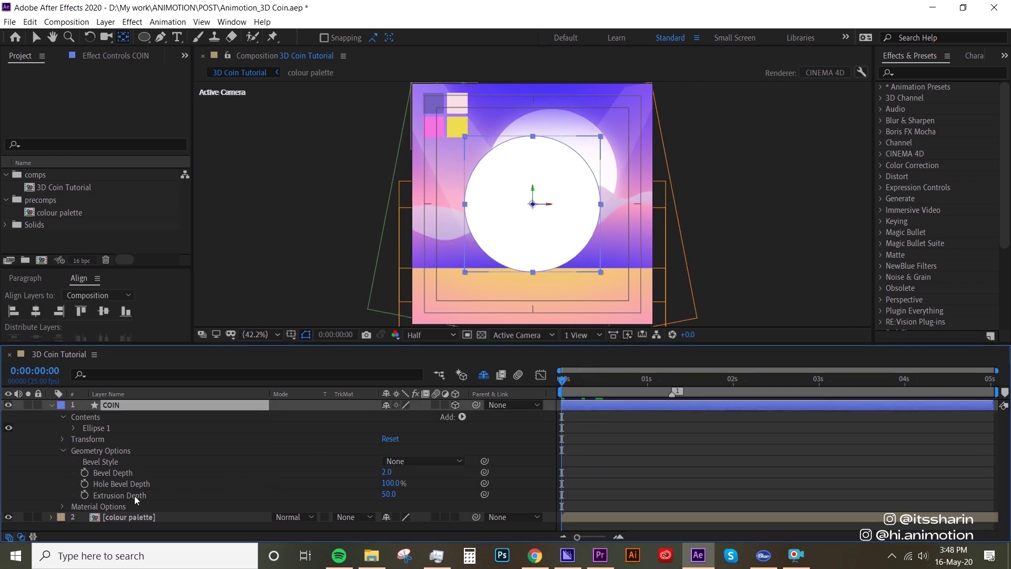
- Keyframe the coin's Y Rotation from 0 at the start to one full turn at 0:00:05:00, and scrub through the spin
key(r)
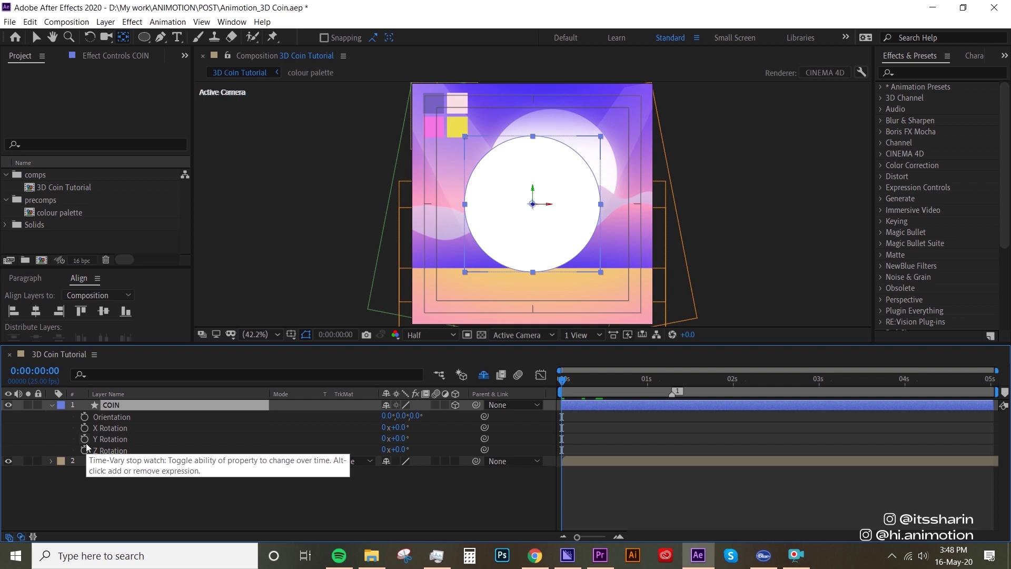
click(84, 438)
drag(976, 379, 990, 379)
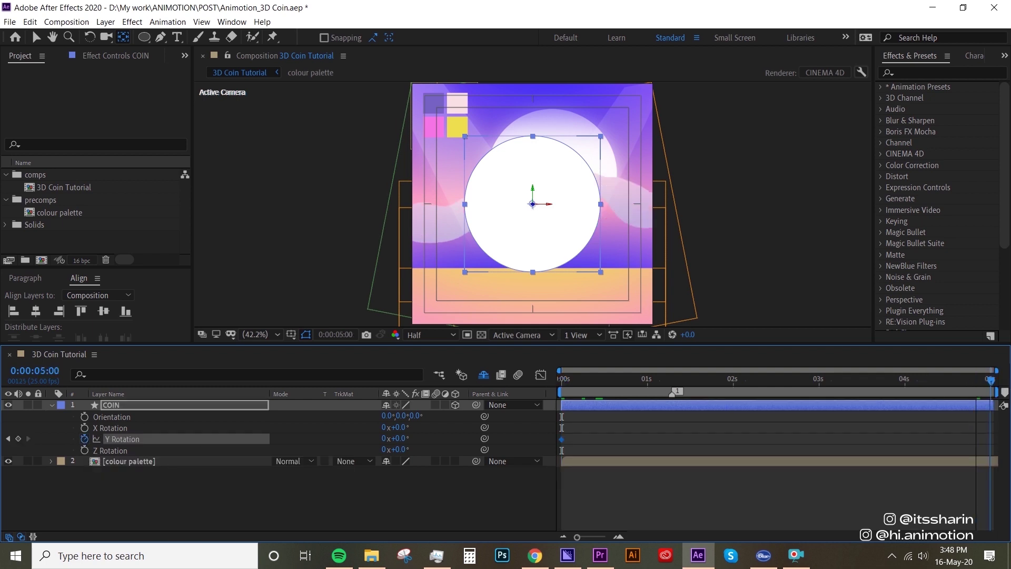
click(386, 438)
click(406, 505)
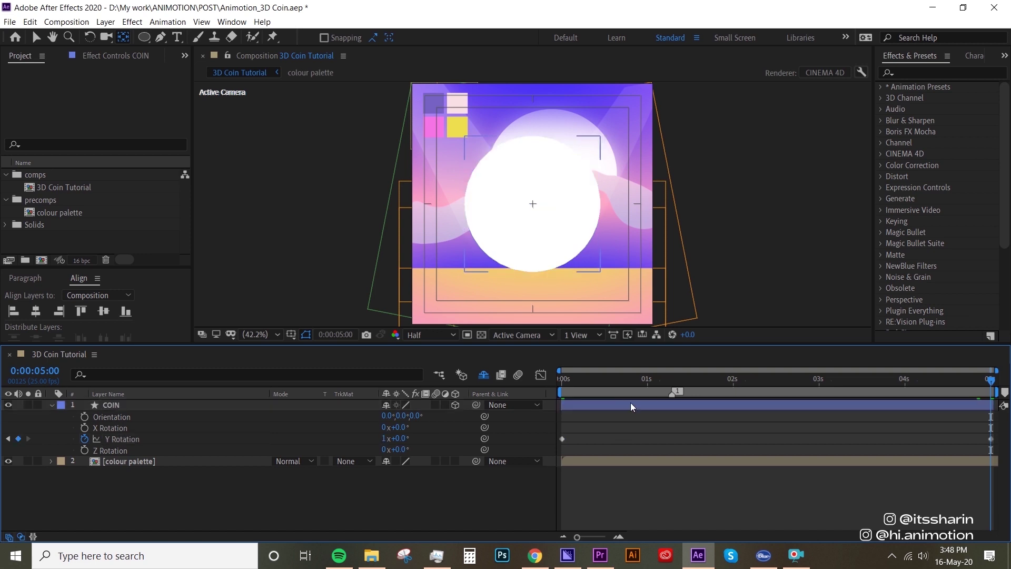
drag(585, 378, 995, 392)
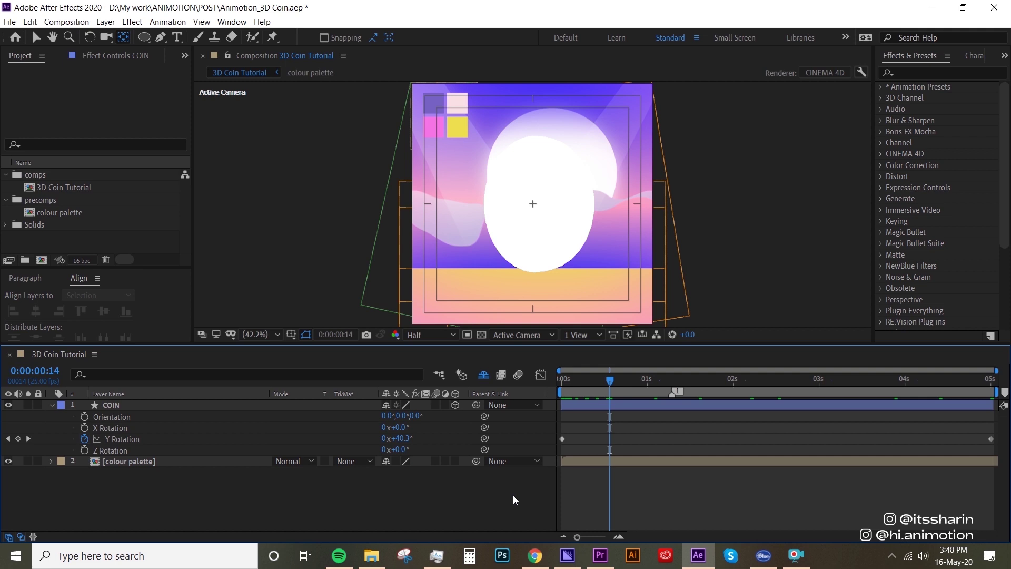
- Create a 1080 x 1080 px solid in the palette's purple and place it beneath the colour palette layer
right_click(484, 500)
mouse_move(573, 376)
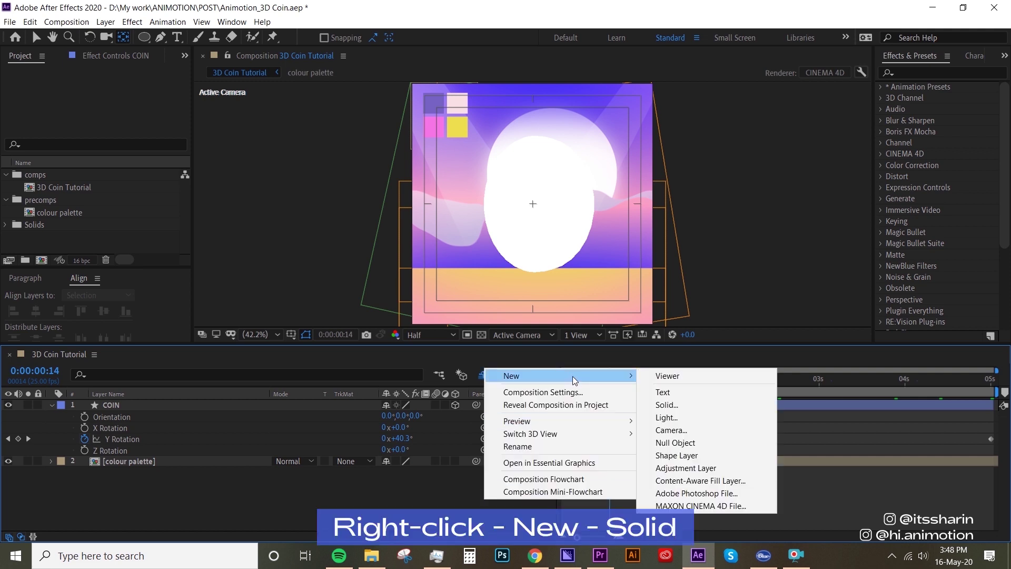
click(668, 409)
click(179, 230)
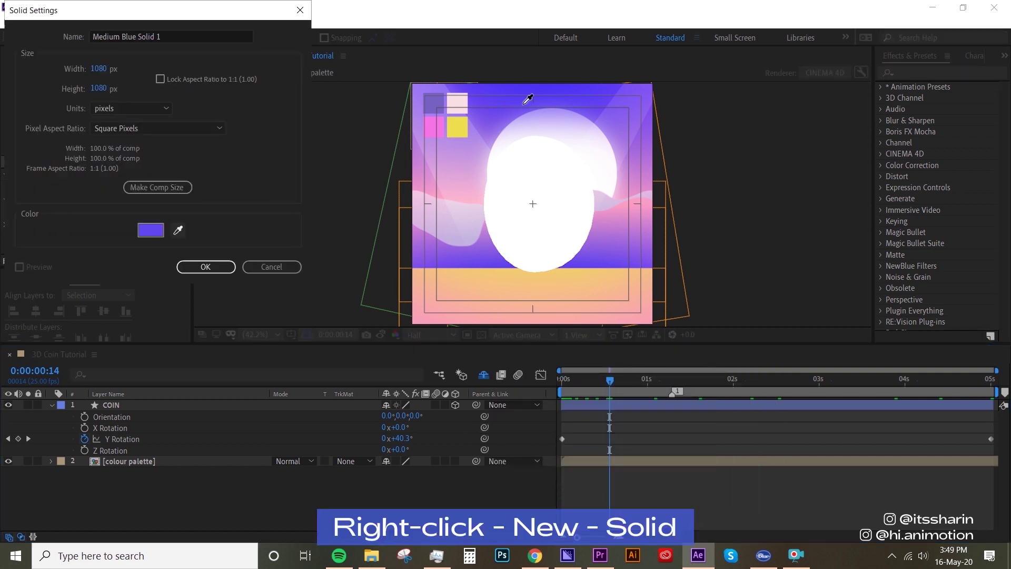
click(431, 104)
click(205, 266)
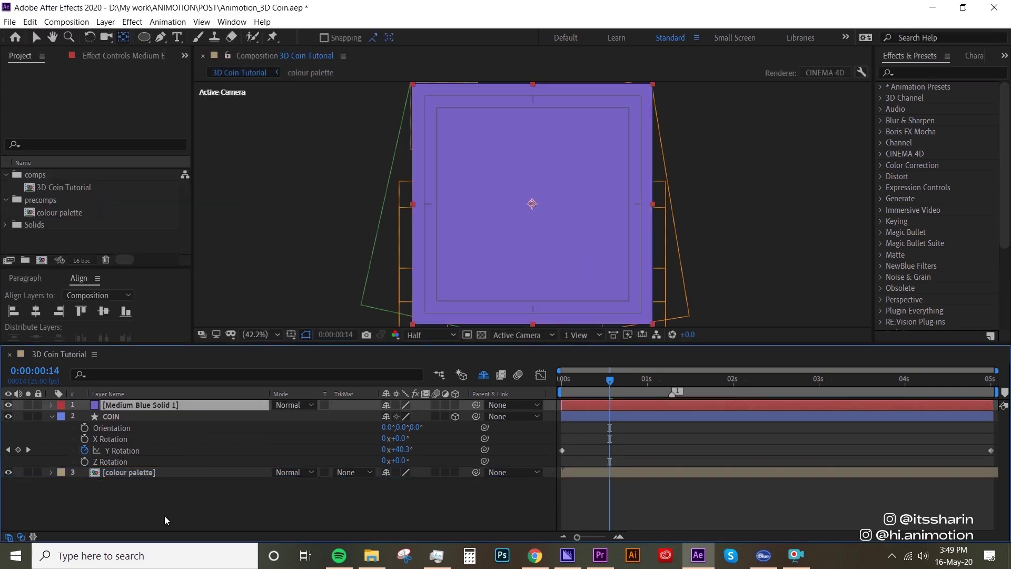
drag(124, 405, 130, 478)
- Duplicate the purple solid and recolour the copy with the palette's pink as a new solid
click(181, 480)
click(186, 476)
key(ctrl+d)
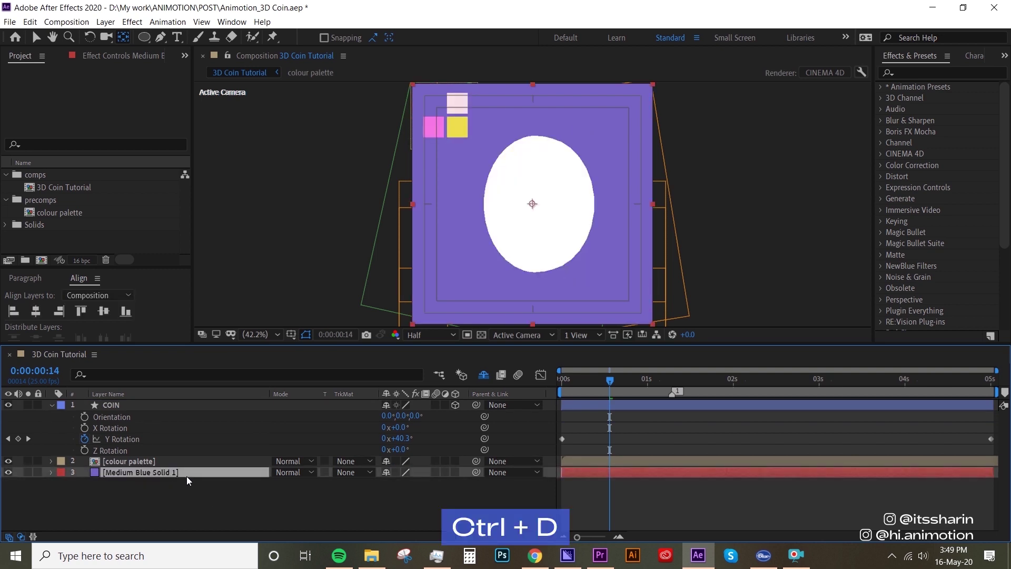
key(ctrl+shift+y)
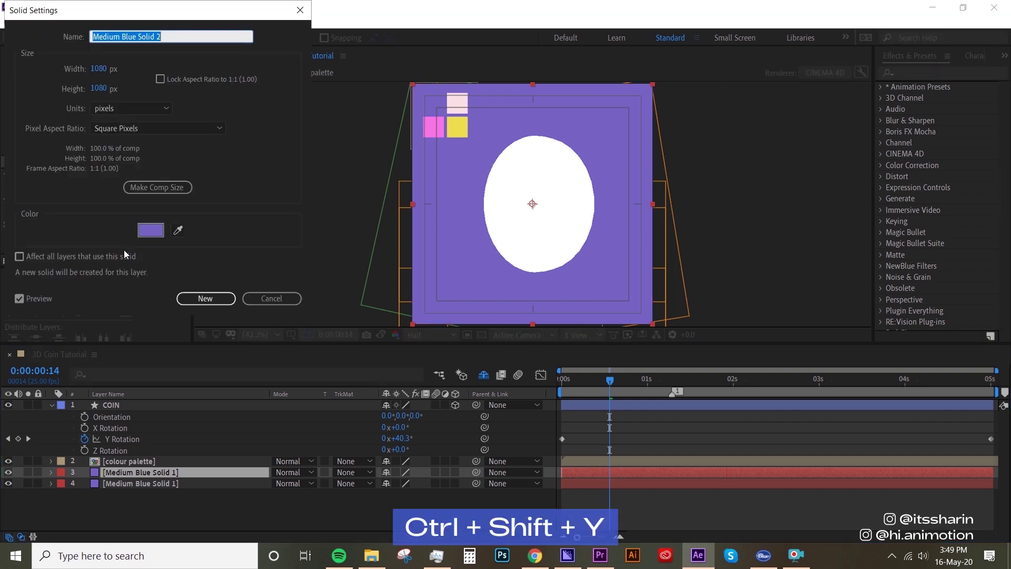
click(179, 231)
click(434, 126)
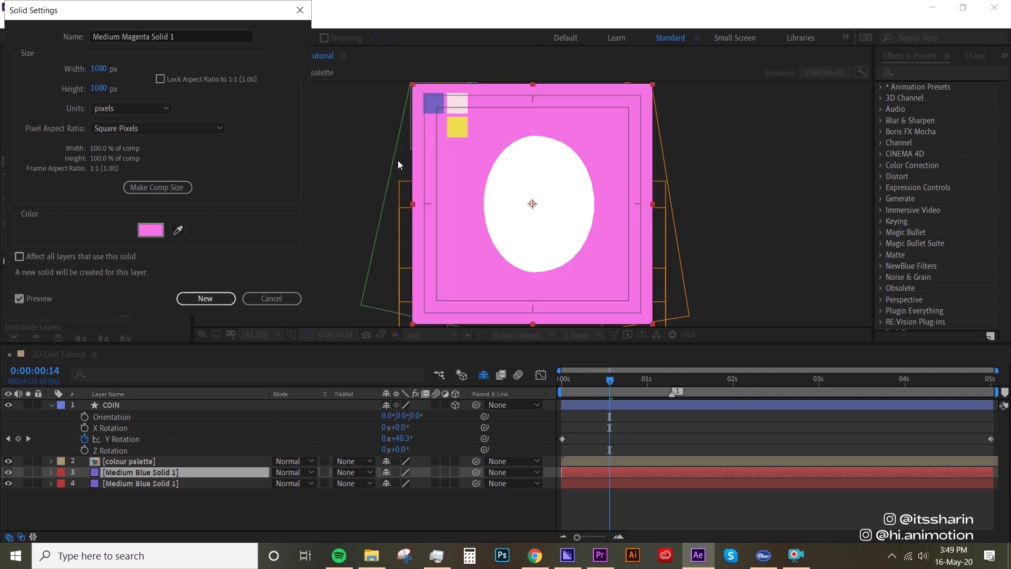
click(200, 299)
- Draw a triangular Pen mask on the pink solid covering the half below the diagonal from upper left to lower right
key(comma)
key(comma)
key(g)
click(444, 114)
drag(619, 283, 395, 318)
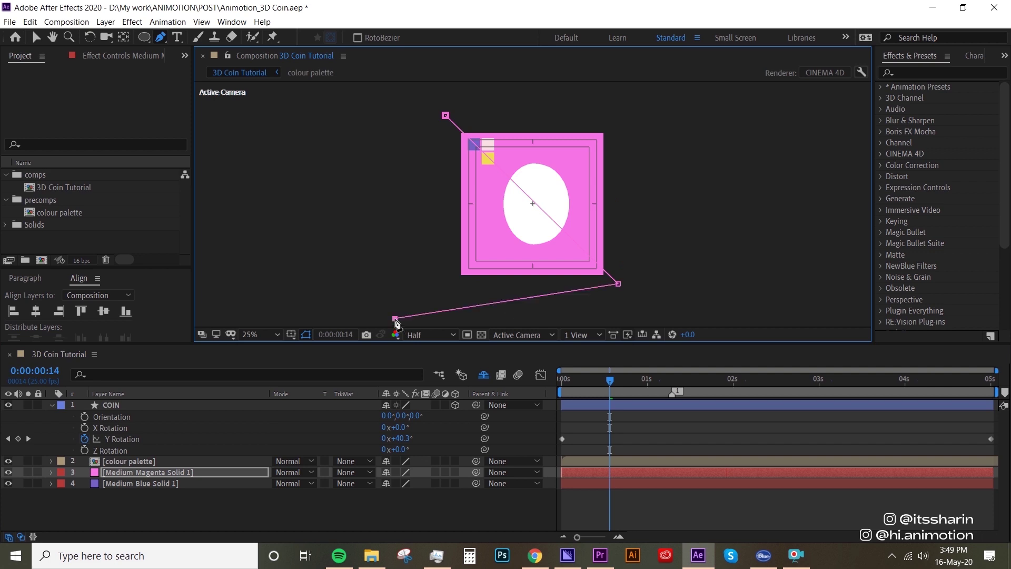
click(444, 115)
- Find the Turbulent Displace effect and apply it to the masked pink solid
click(945, 70)
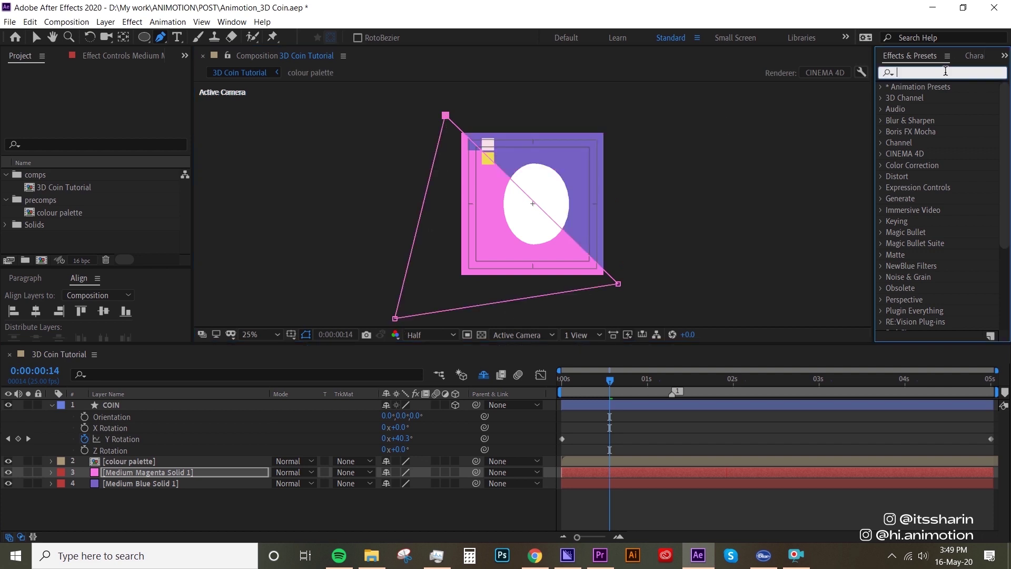
text(turbule)
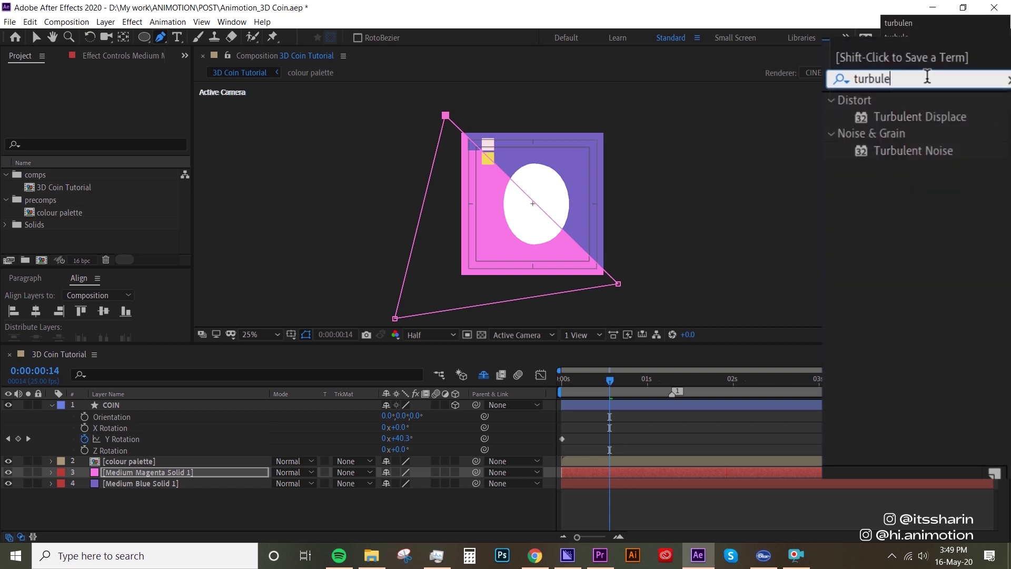
drag(928, 117, 191, 472)
key(v)
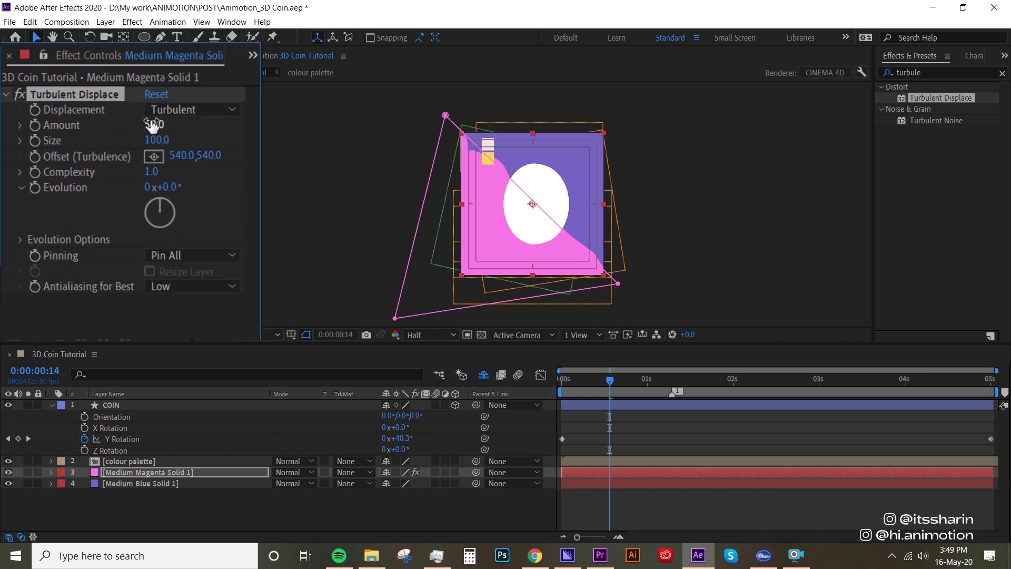
- Set the pink solid's Turbulent Displace Amount to 134 and Size to 65
drag(174, 127, 232, 125)
scroll(543, 228, up, 2)
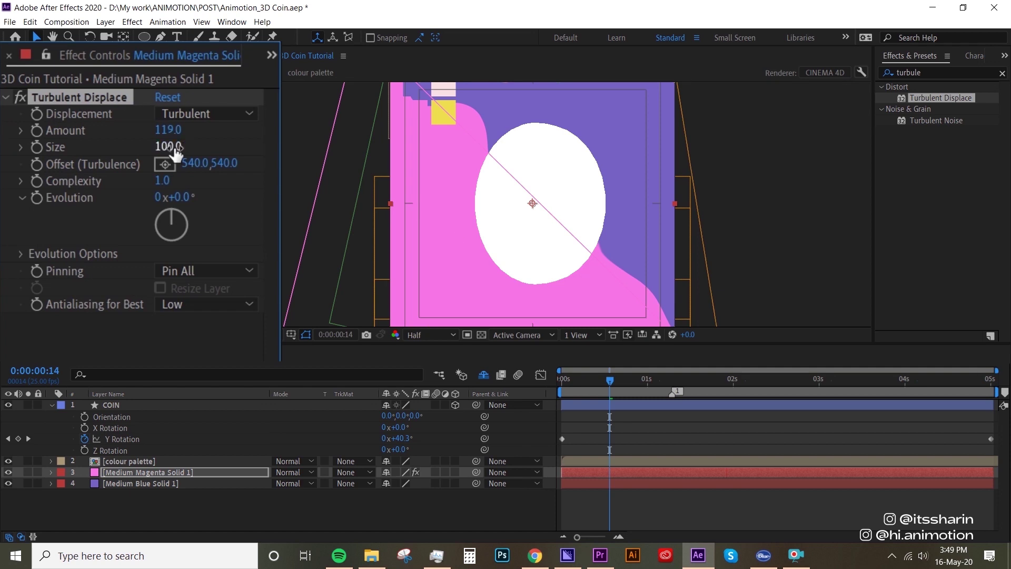
drag(175, 152, 149, 158)
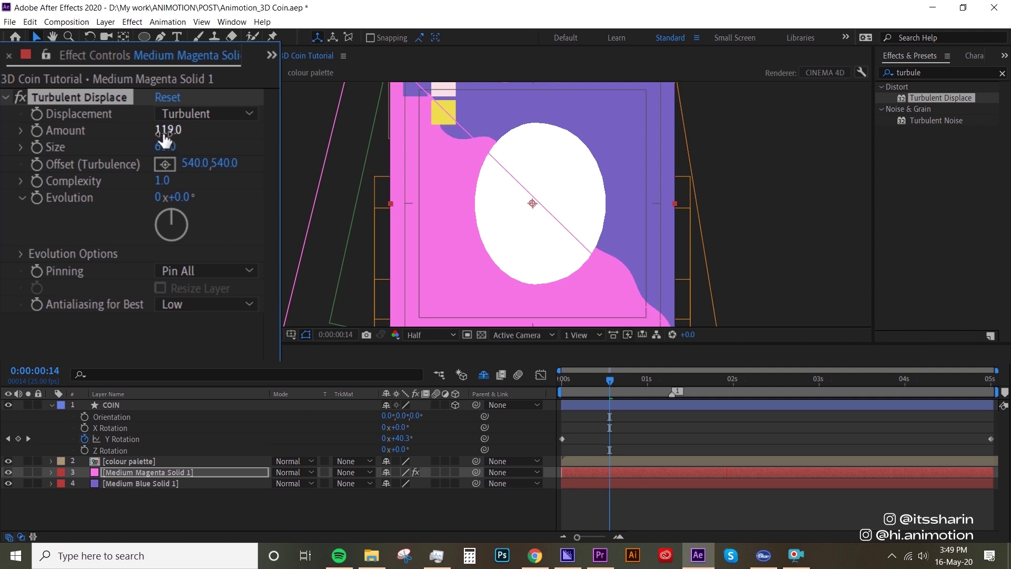
- Add the expression time*100 to the Turbulent Displace Evolution and collapse the pink solid's properties
alt+click(36, 198)
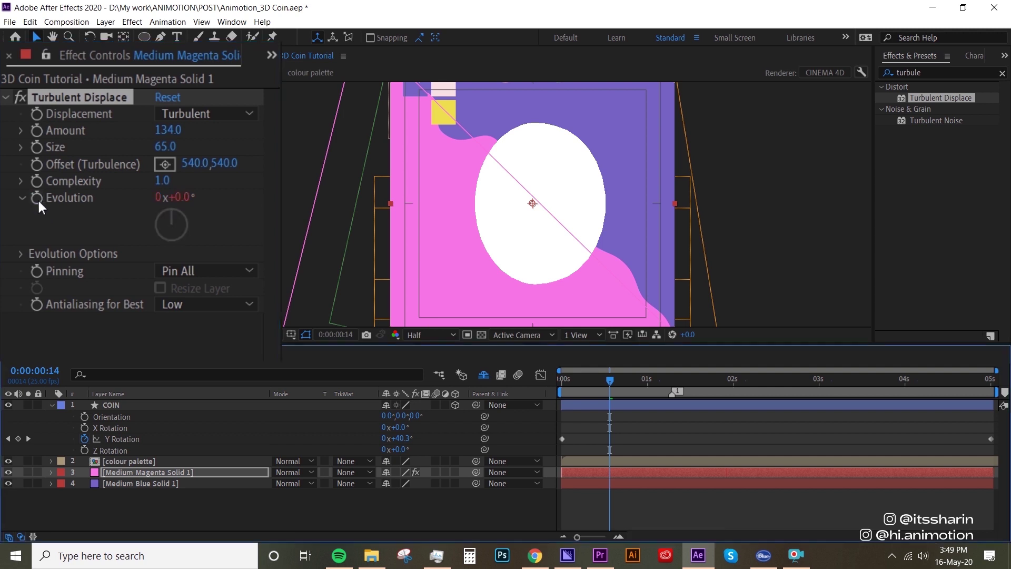
text(time)
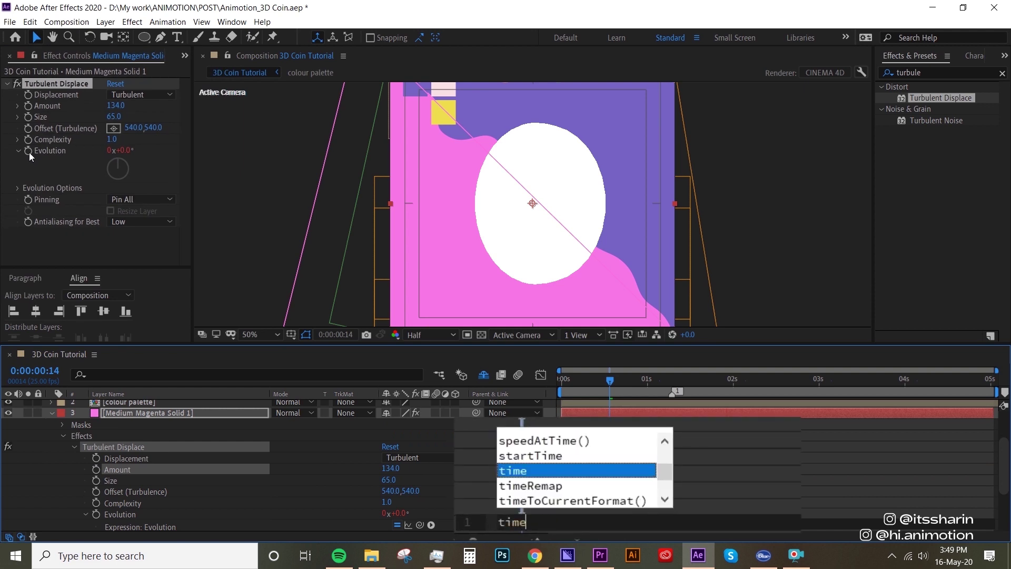
text(*100)
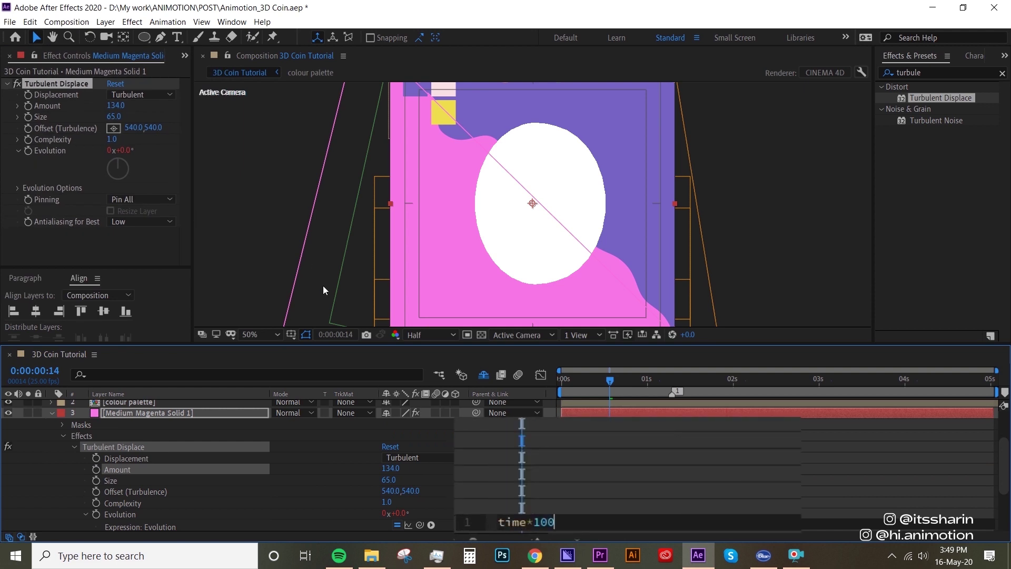
click(64, 418)
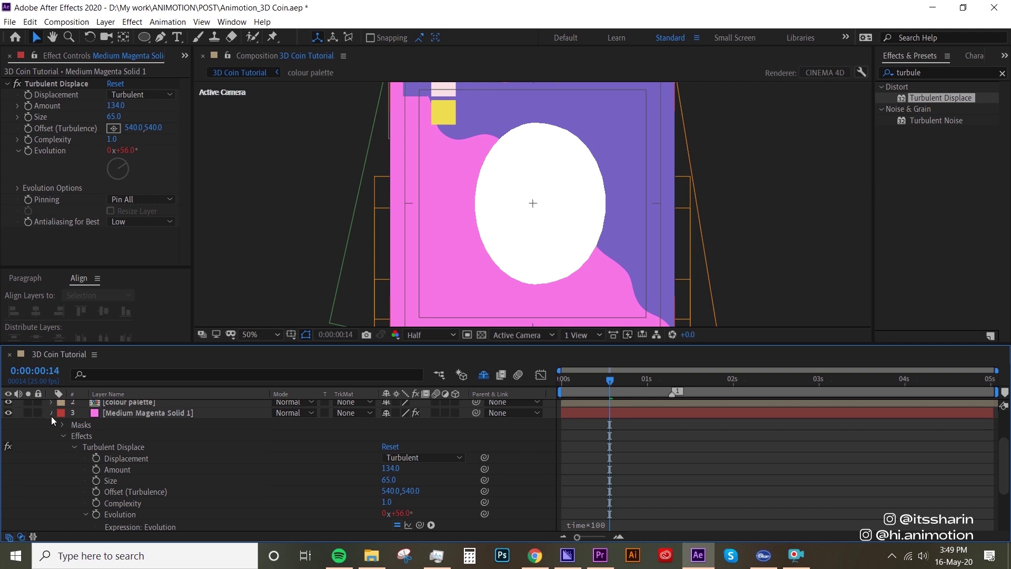
click(51, 414)
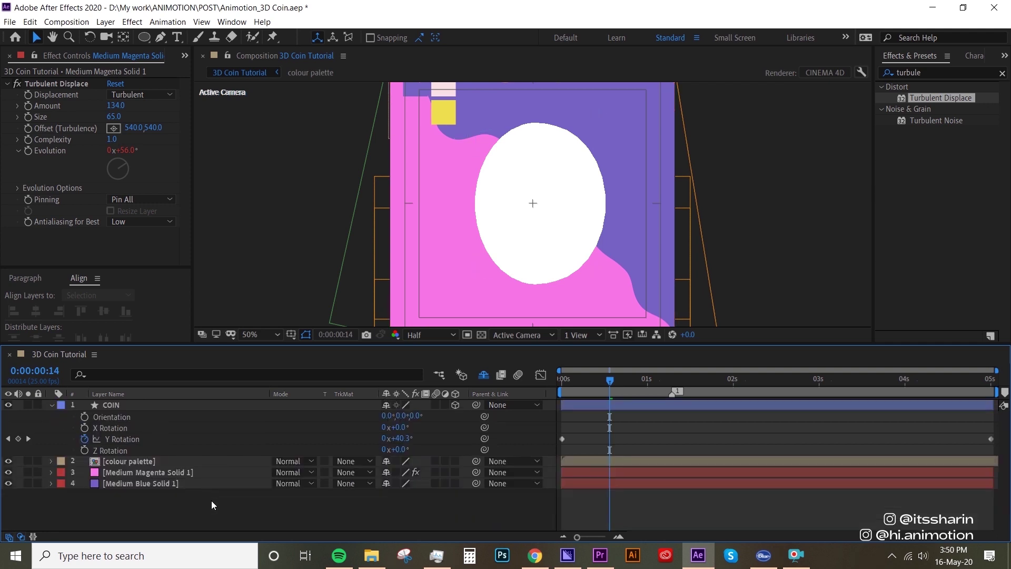
- Duplicate the pink solid and recolour the copy with the palette's yellow as a new solid
click(146, 474)
key(ctrl+d)
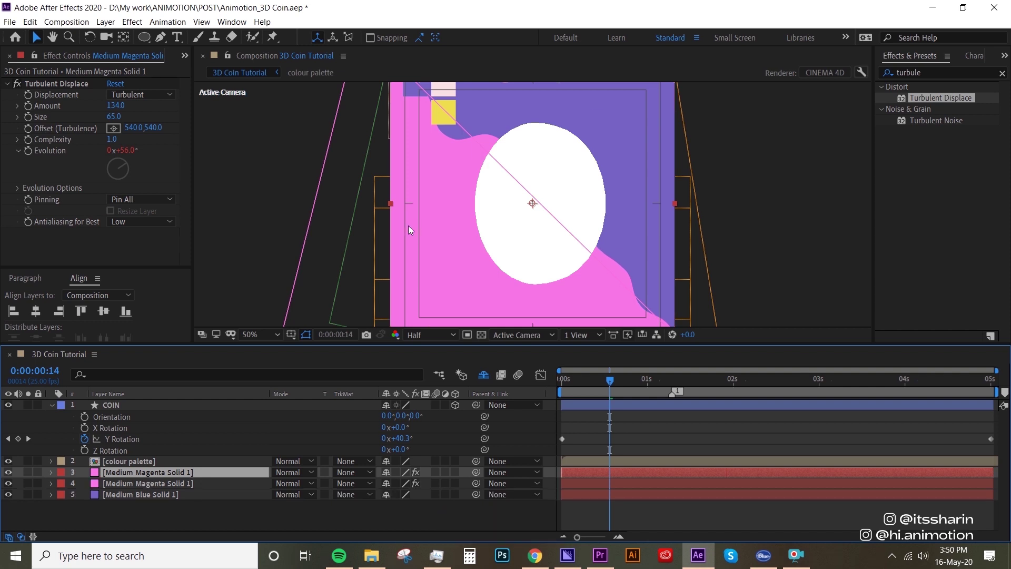
key(ctrl+shift+y)
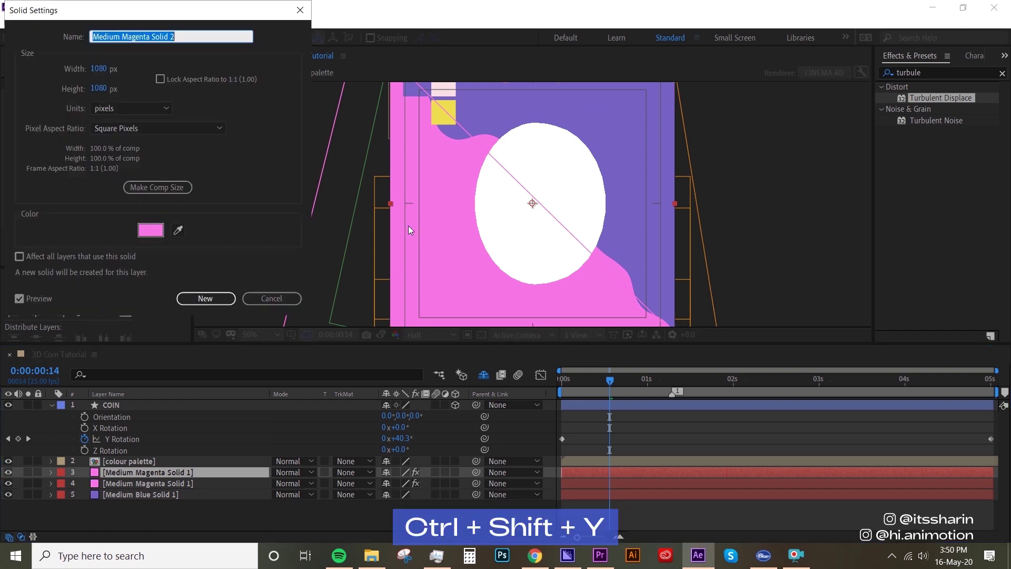
click(178, 230)
click(449, 112)
click(205, 298)
- Reshape the yellow solid's mask by moving its points so it covers the composition's lower-right half
key(comma)
key(comma)
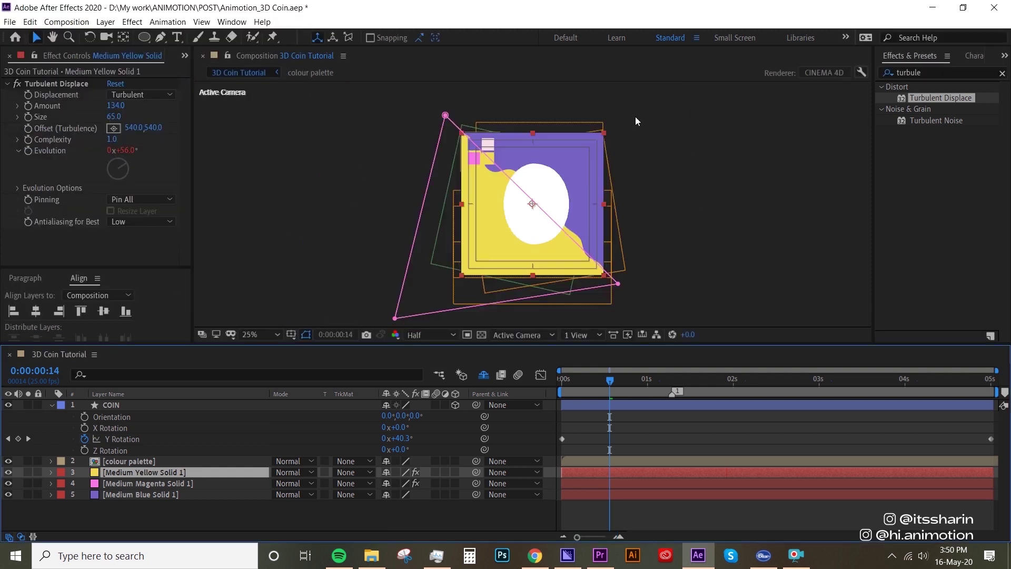
key(g)
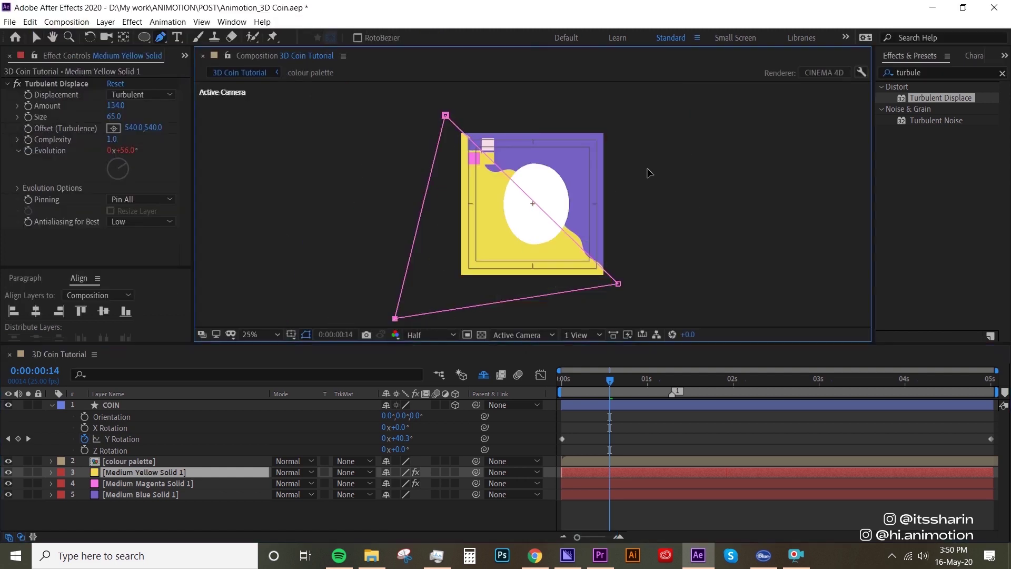
drag(396, 318, 663, 158)
drag(444, 115, 476, 285)
drag(663, 158, 630, 106)
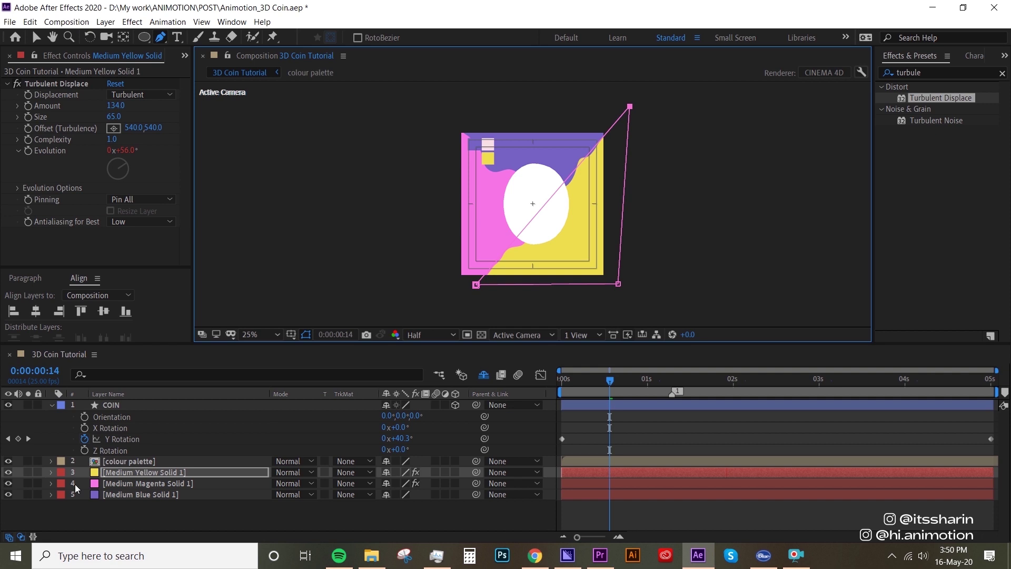
- Pre-compose the yellow, pink and purple solids as texture_surface
shift+click(156, 494)
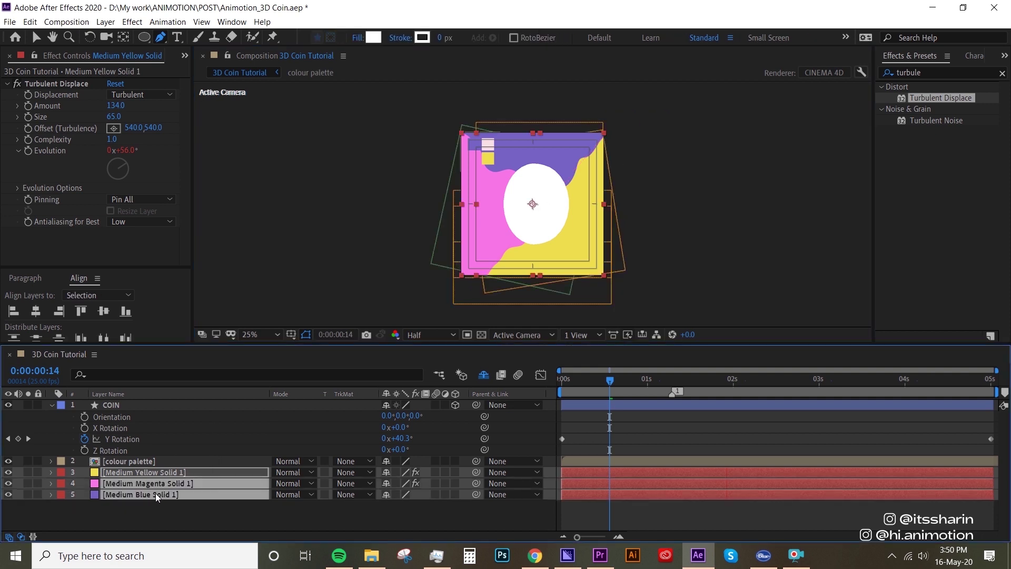
right_click(156, 493)
click(224, 428)
text(texture_surface)
key(Return)
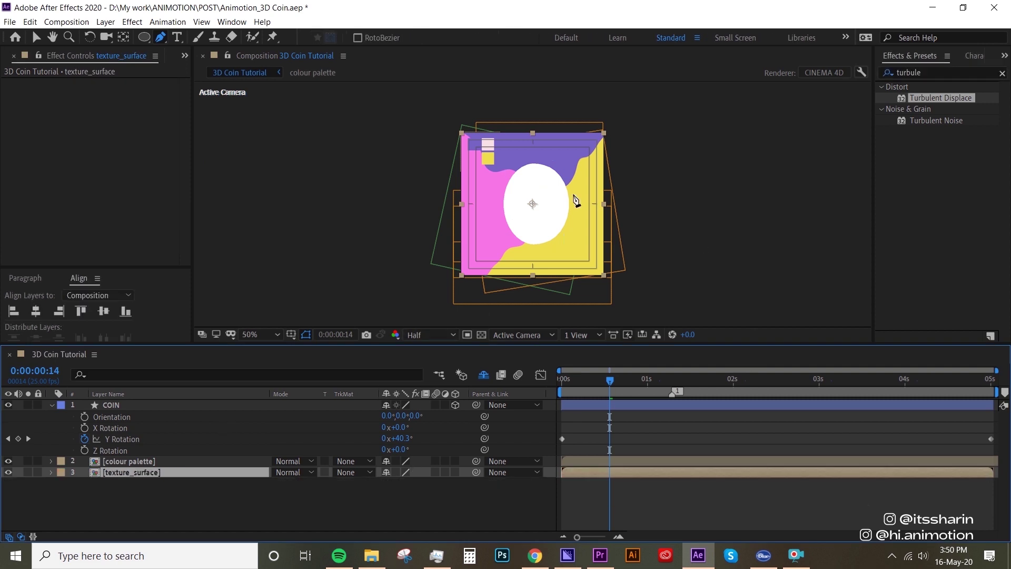
- Give the texture_surface layer the Purple label and move the colour palette to the top so COIN sits directly above texture_surface
scroll(534, 206, up, 2)
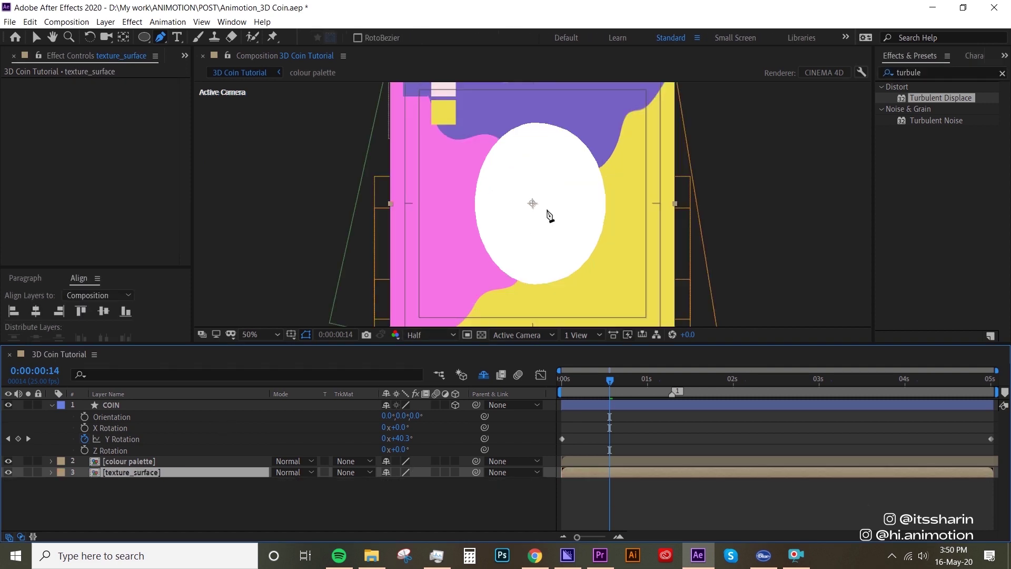
click(58, 475)
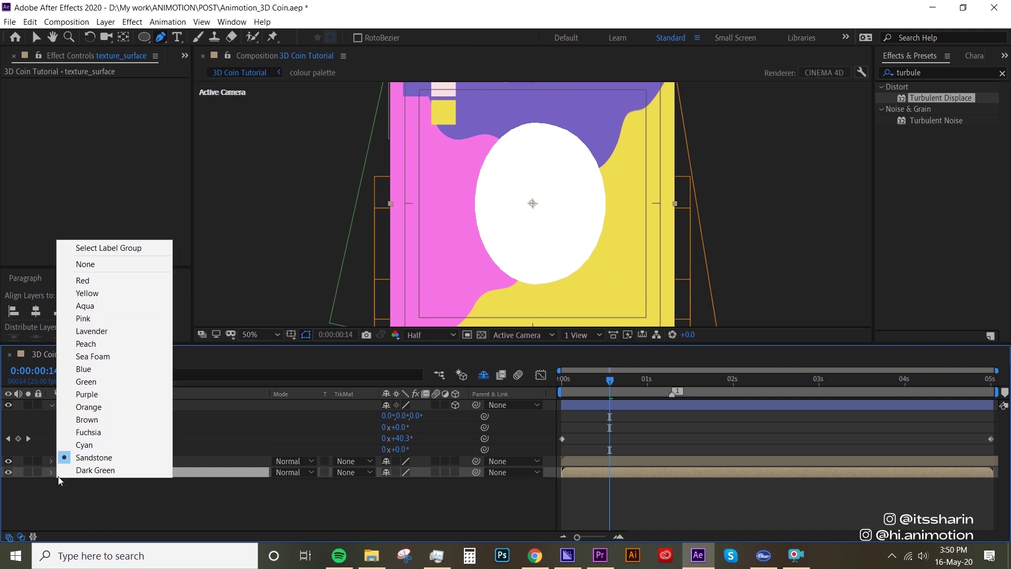
click(125, 390)
mouse_move(137, 473)
mouse_down()
mouse_move(148, 462)
mouse_move(133, 470)
mouse_up()
click(145, 475)
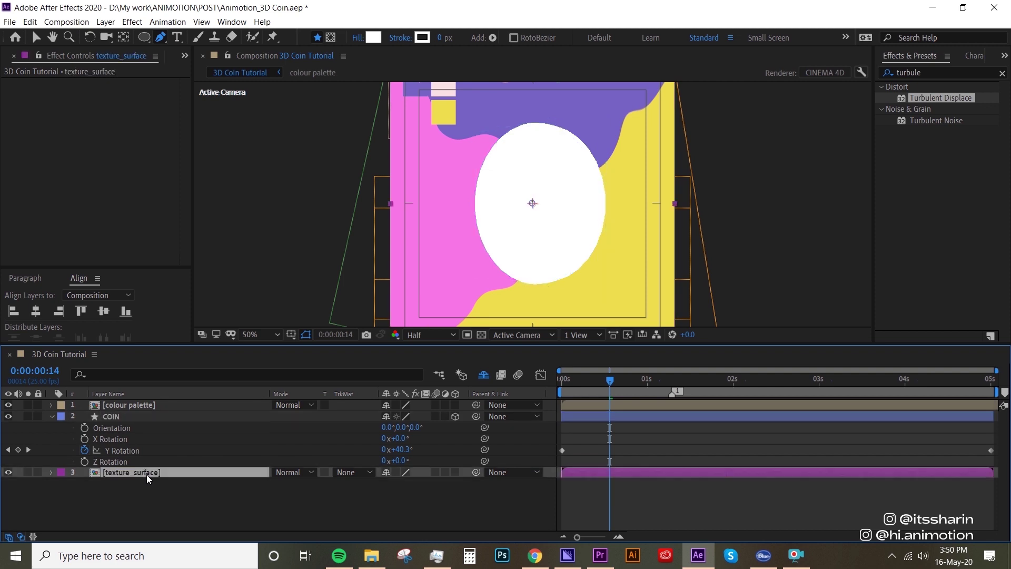
- Set texture_surface's track matte to Luma Matte "COIN" and scrub to 0:00:02:20 to check the textured spin
click(363, 474)
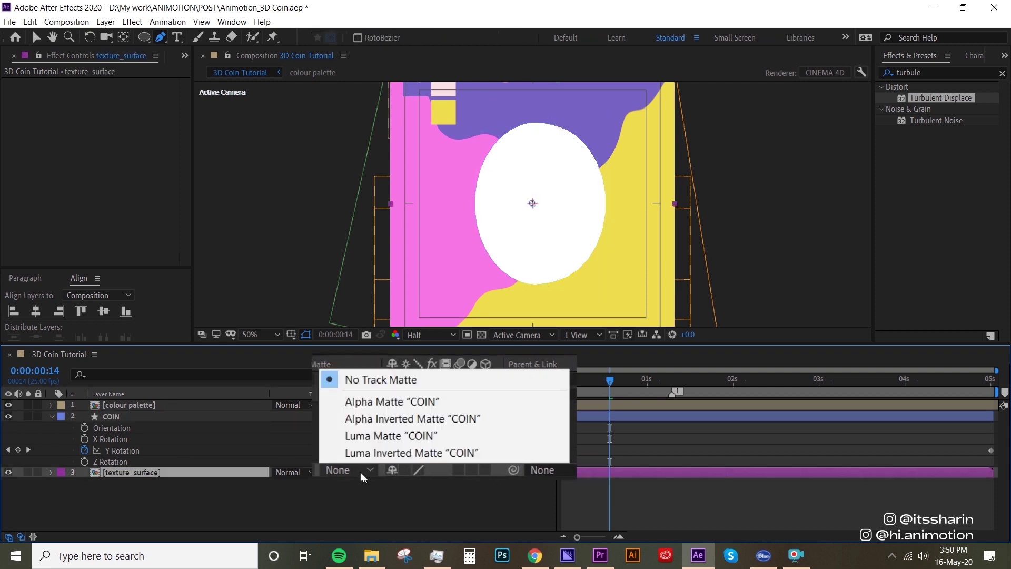
click(392, 436)
click(574, 522)
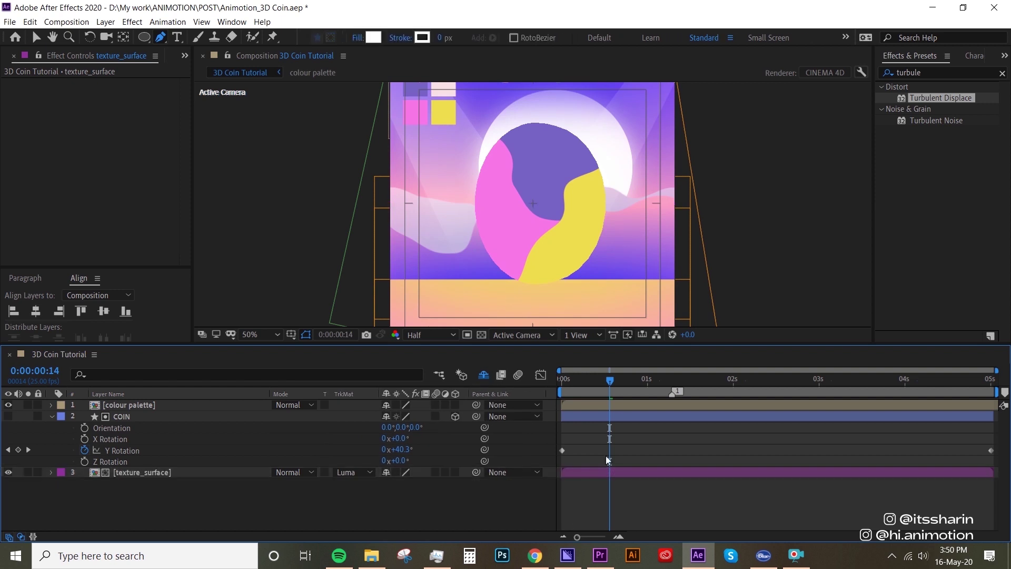
drag(609, 379, 814, 371)
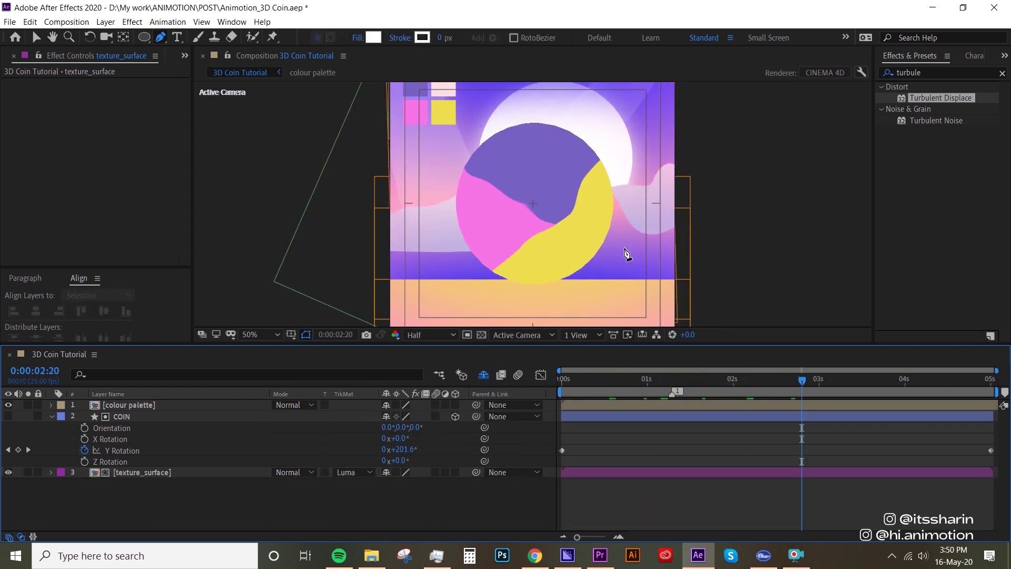
- Duplicate the COIN and texture_surface layers together and arrange them as two stacked matte pairs
drag(60, 477, 241, 448)
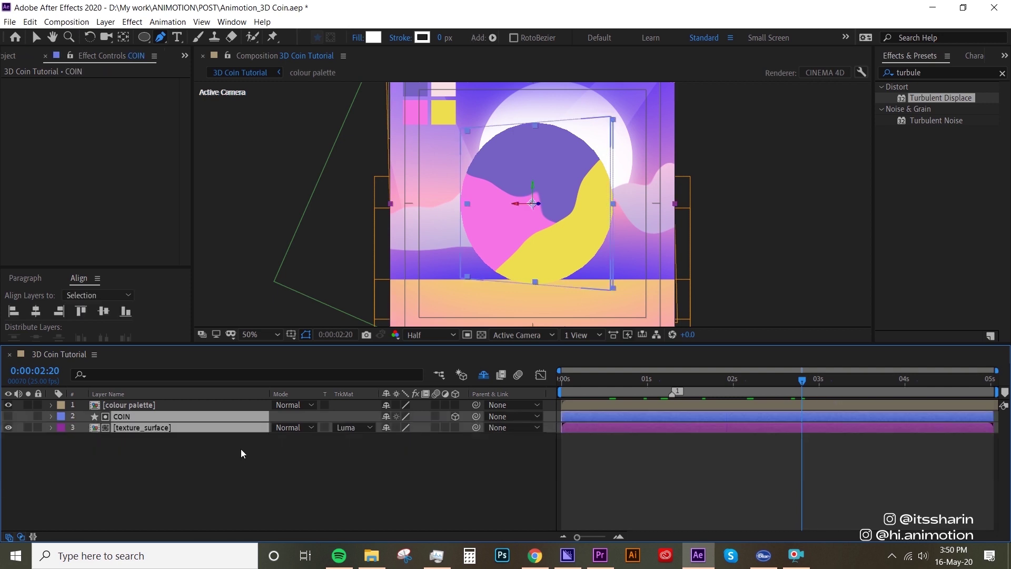
key(ctrl+d)
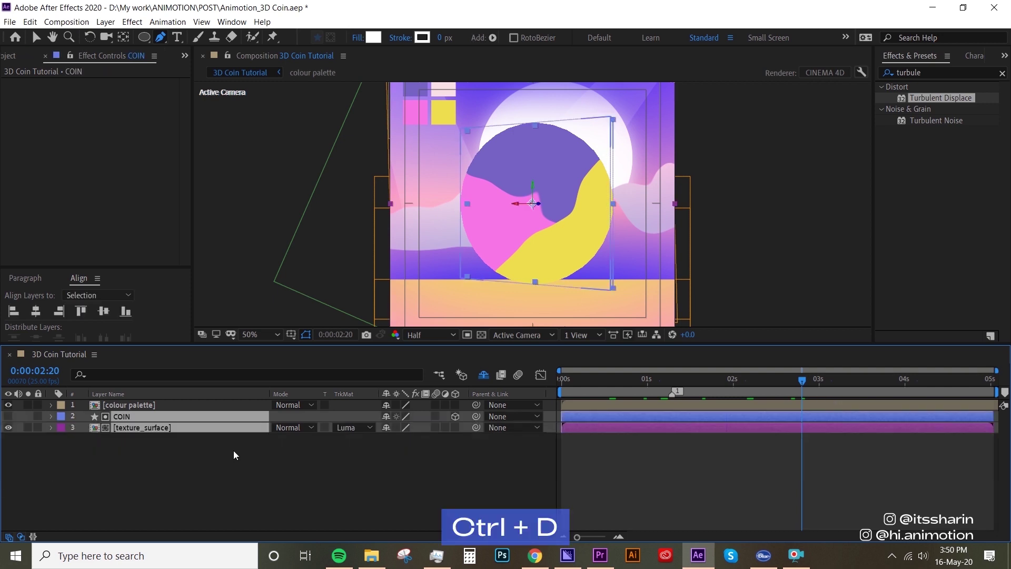
drag(159, 431, 160, 456)
click(169, 451)
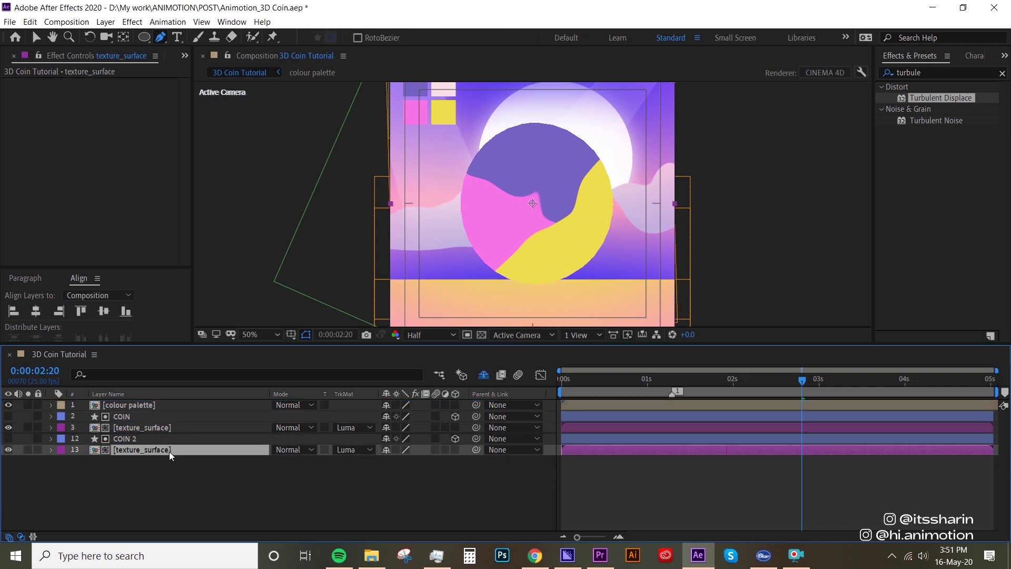
- Reveal the lower texture_surface layer's source in the project and move that composition into the precomps folder
right_click(170, 450)
mouse_move(288, 351)
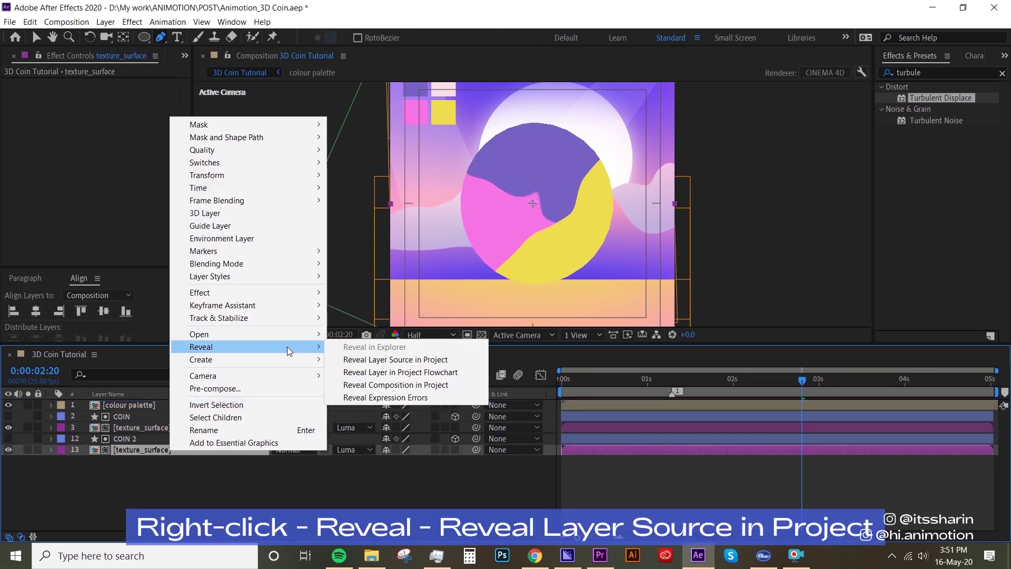
click(392, 363)
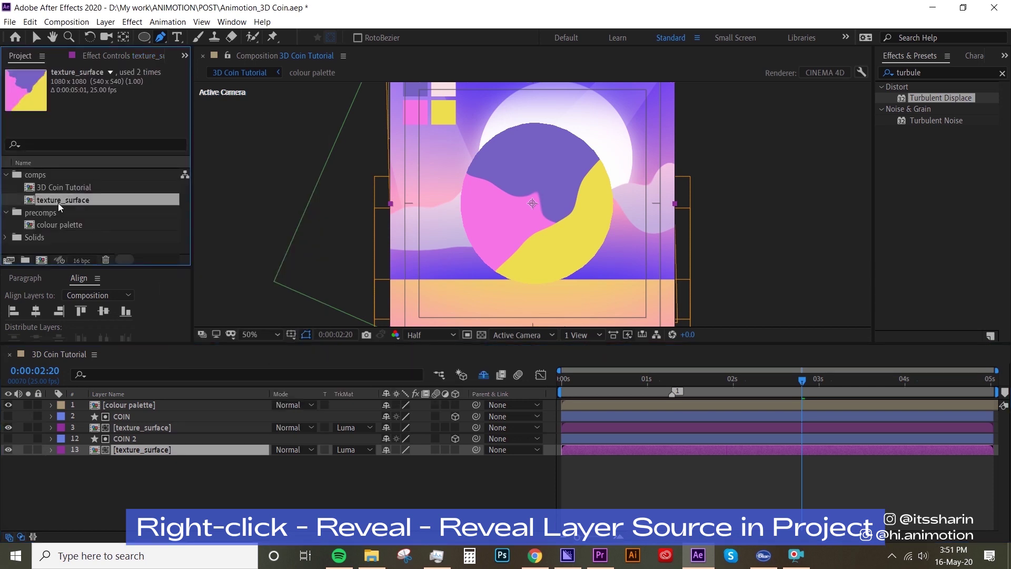
drag(58, 203, 59, 212)
- Duplicate the texture_surface composition in the project and rename the copy texture_side
key(ctrl+d)
key(Return)
key(End)
key(BackSpace)
key(BackSpace)
key(BackSpace)
key(BackSpace)
key(BackSpace)
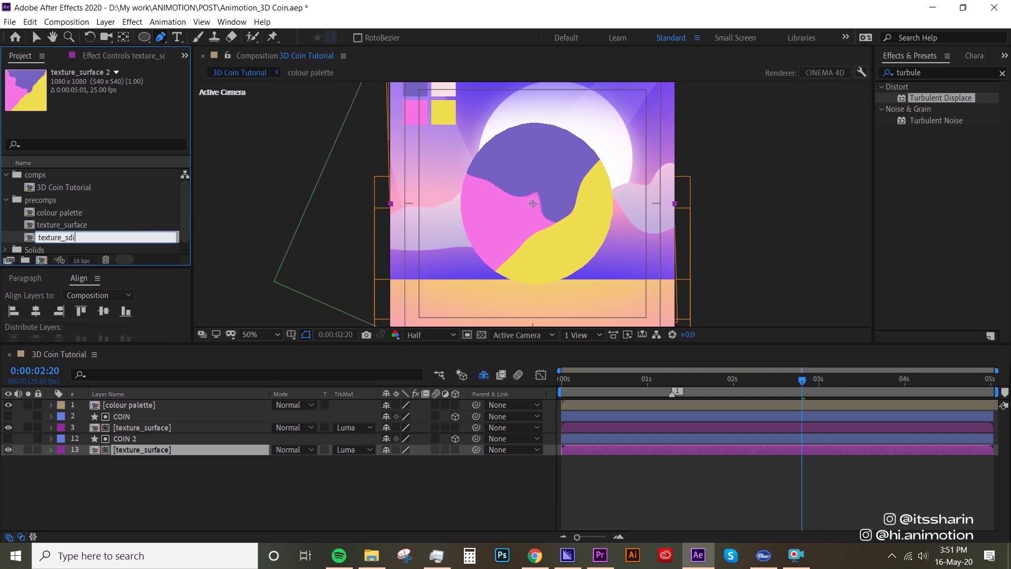
text(ide)
key(Return)
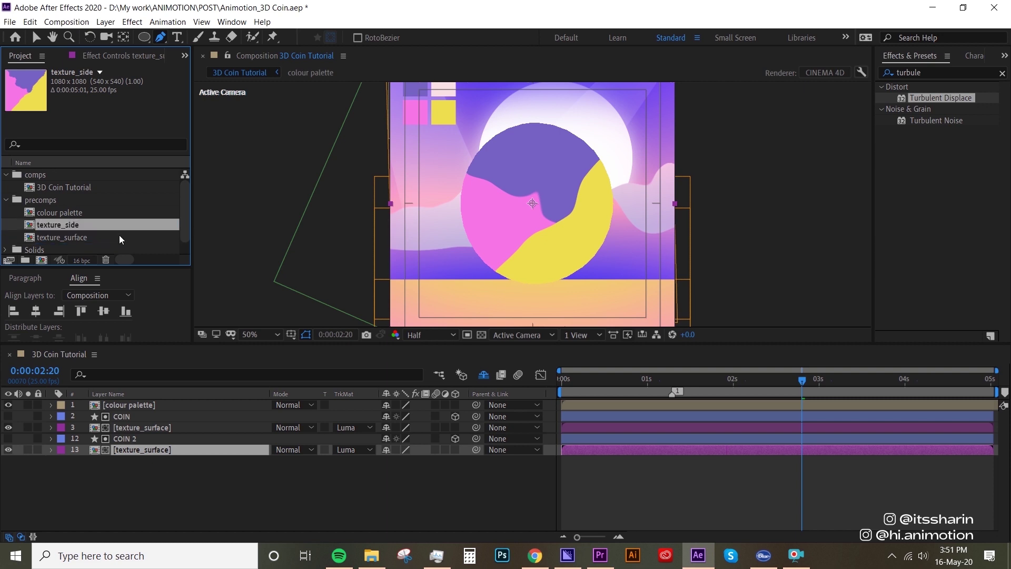
- Replace the source of the texture_surface layer beneath COIN 2 with texture_side and give that layer the Yellow label
click(168, 451)
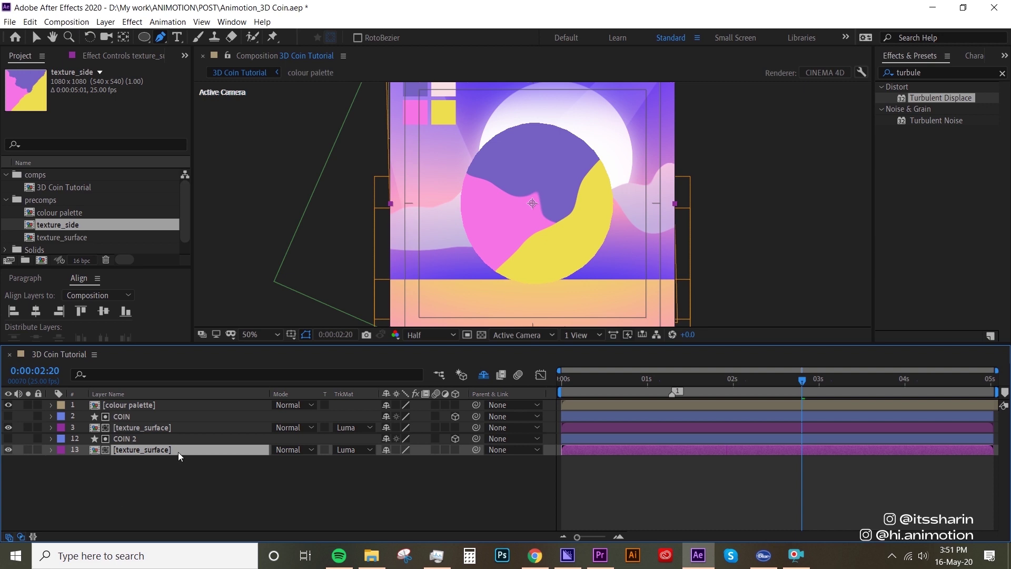
drag(97, 226, 149, 451)
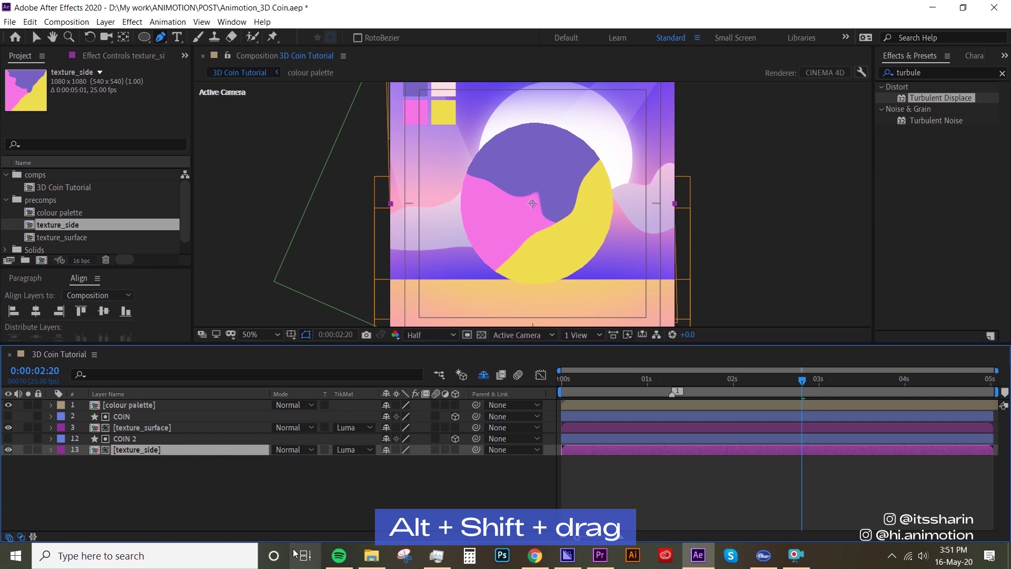
click(232, 486)
click(60, 454)
click(120, 270)
click(273, 494)
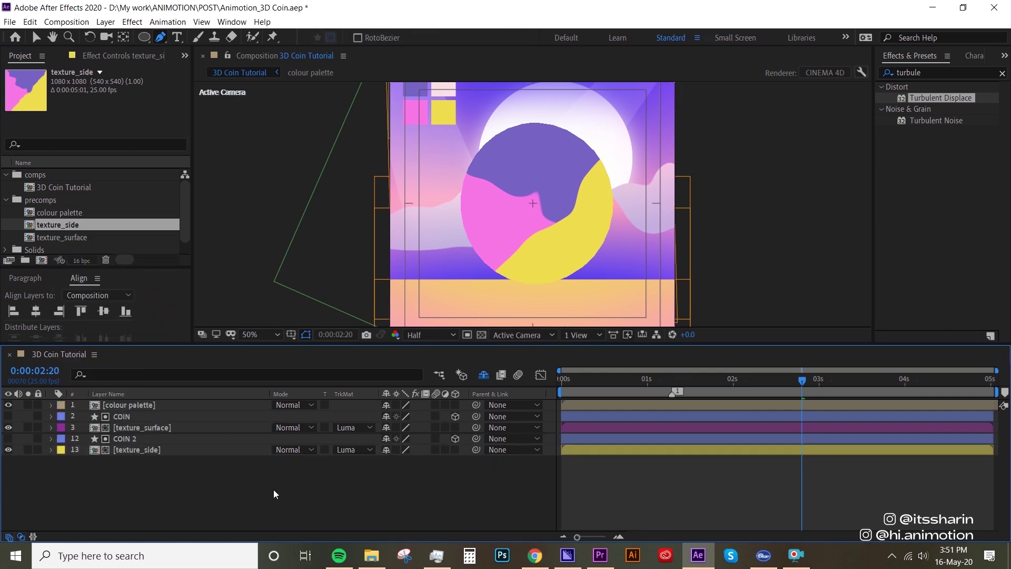
- Open the texture_side composition and delete all three of its colour solids
double_click(153, 450)
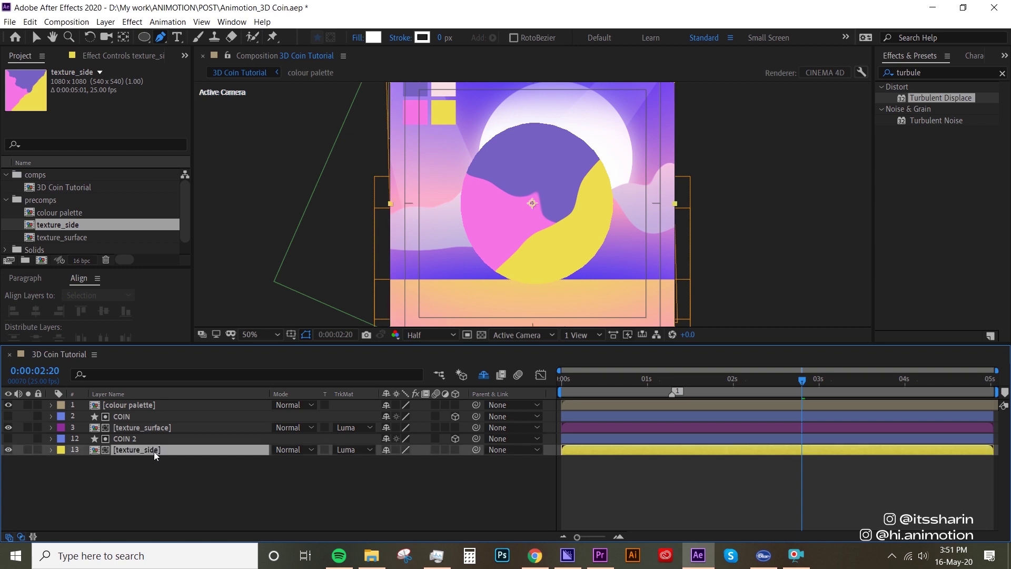
click(132, 419)
key(ctrl+a)
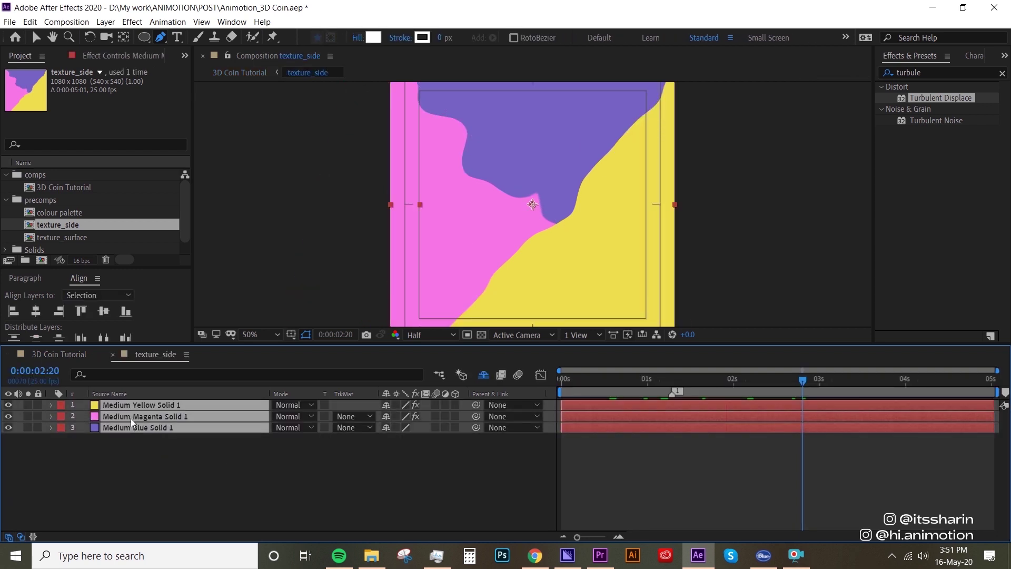
key(Delete)
- Add the colour palette composition to texture_side and move it near the frame's upper-left corner
drag(78, 205, 137, 435)
key(v)
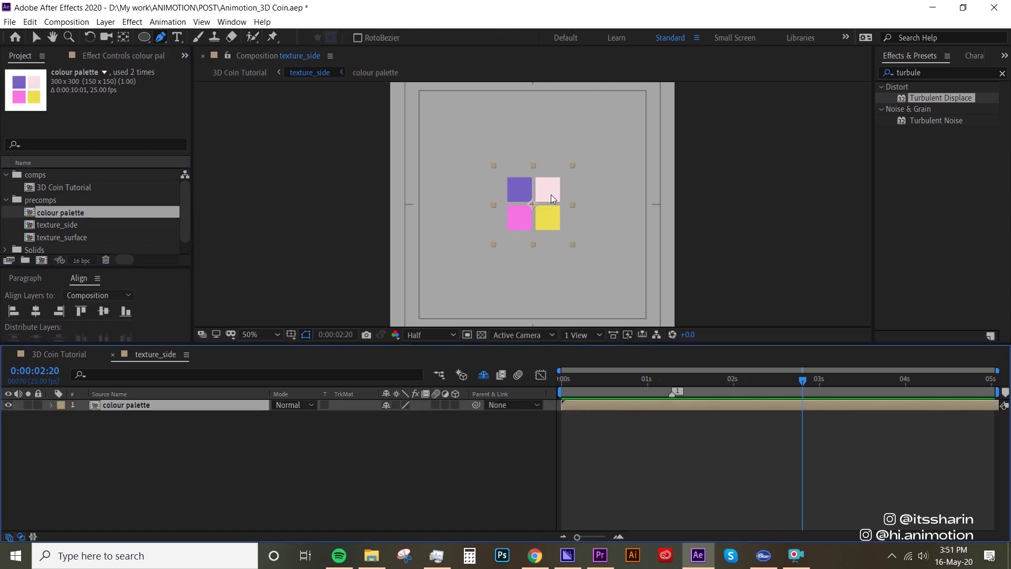
drag(551, 194, 476, 134)
- Create a 1080 x 1080 px yellow solid and place it beneath the colour palette layer
click(305, 474)
right_click(302, 488)
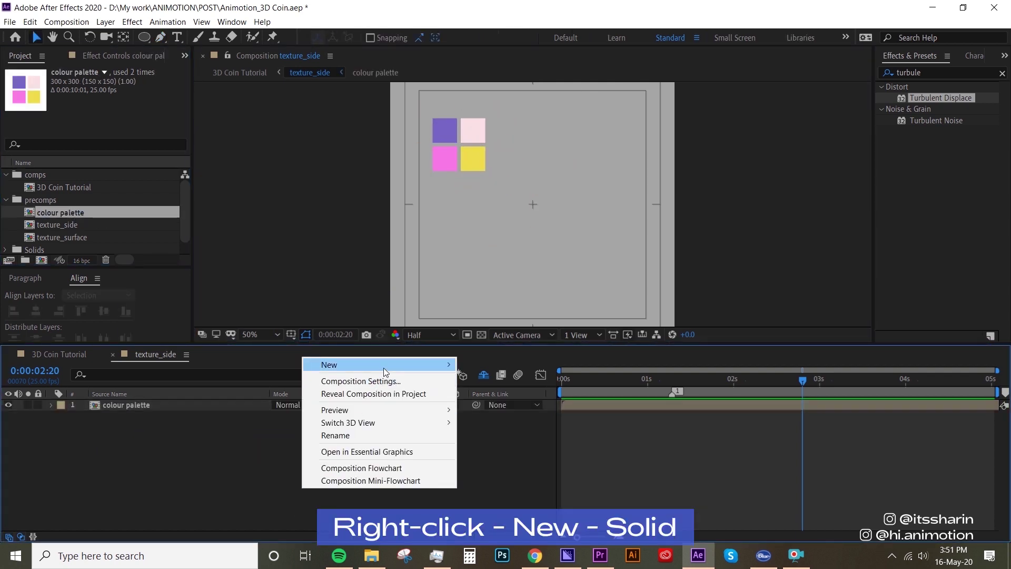
mouse_move(383, 368)
click(464, 395)
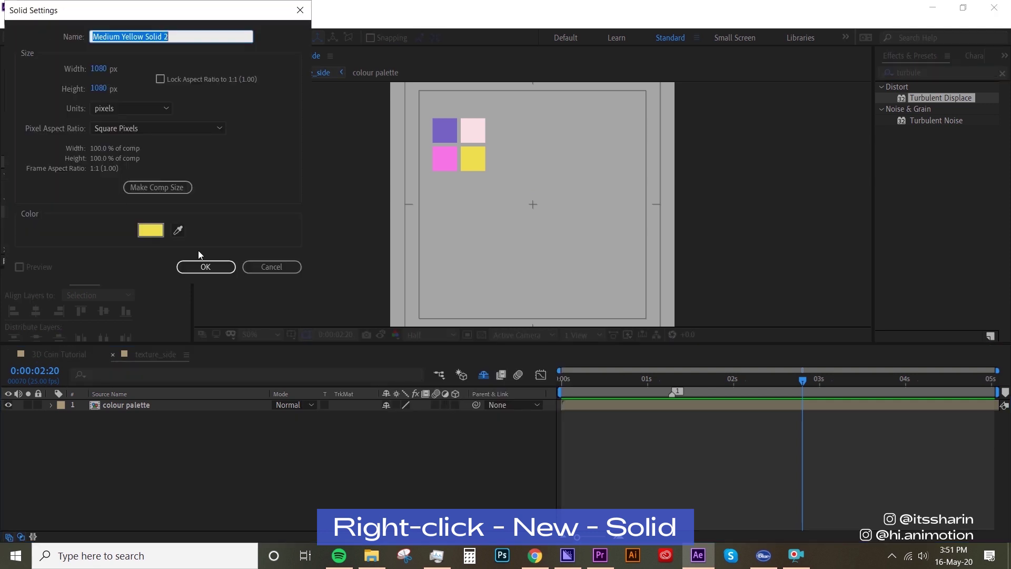
key(Return)
drag(122, 405, 122, 436)
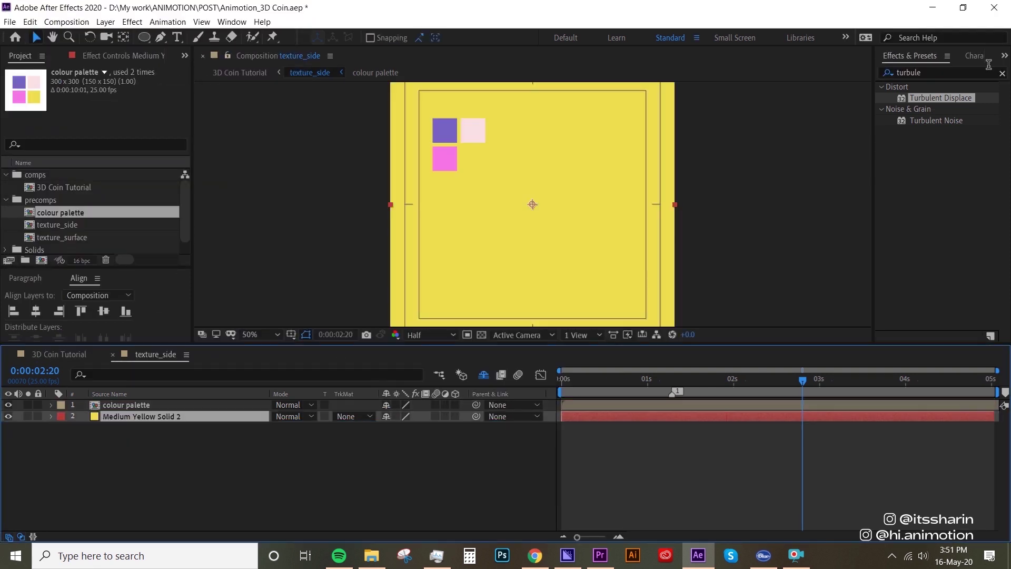
- Find the Gradient Ramp effect and apply it to Medium Yellow Solid 2
click(932, 72)
text(gradi)
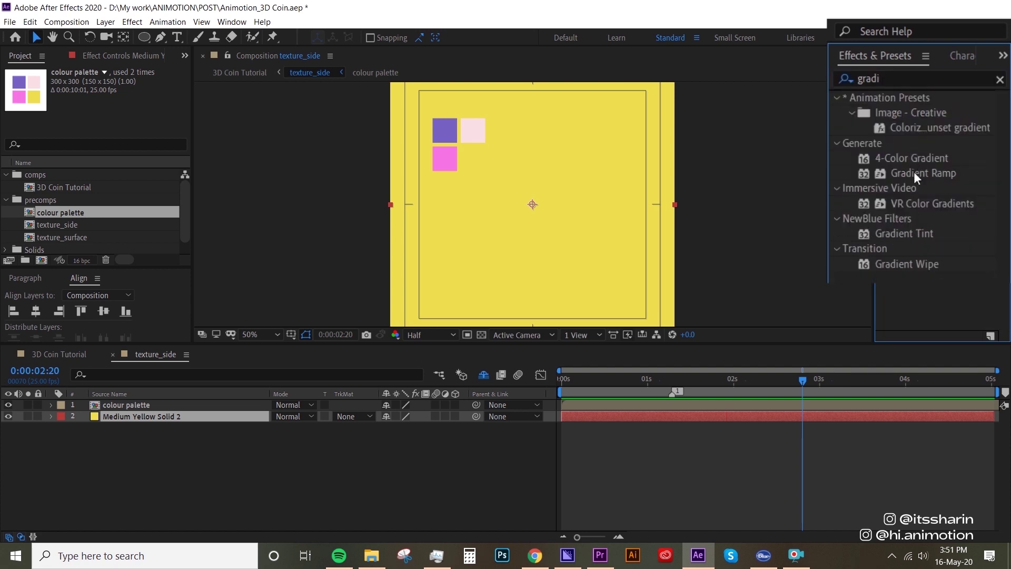
drag(914, 172, 142, 422)
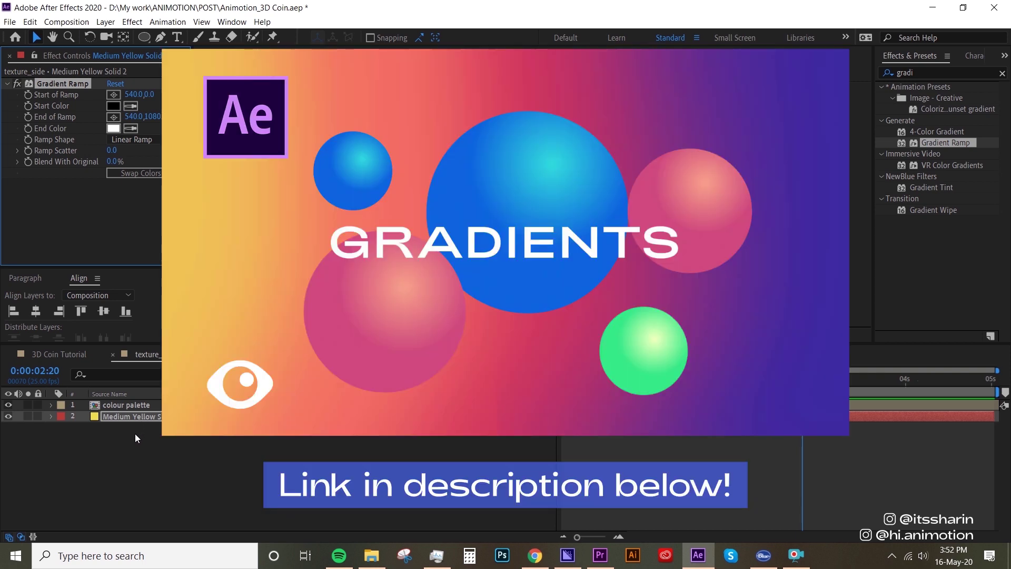
- Sample the palette's pink as the ramp's start colour and its yellow as the end colour, and hide the colour palette layer
click(130, 106)
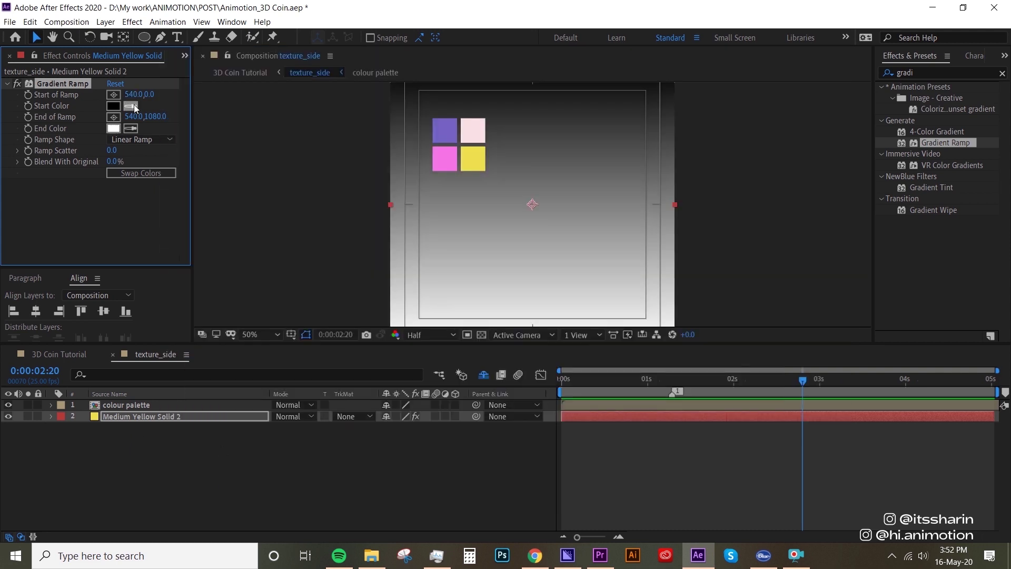
click(445, 158)
click(131, 128)
click(479, 154)
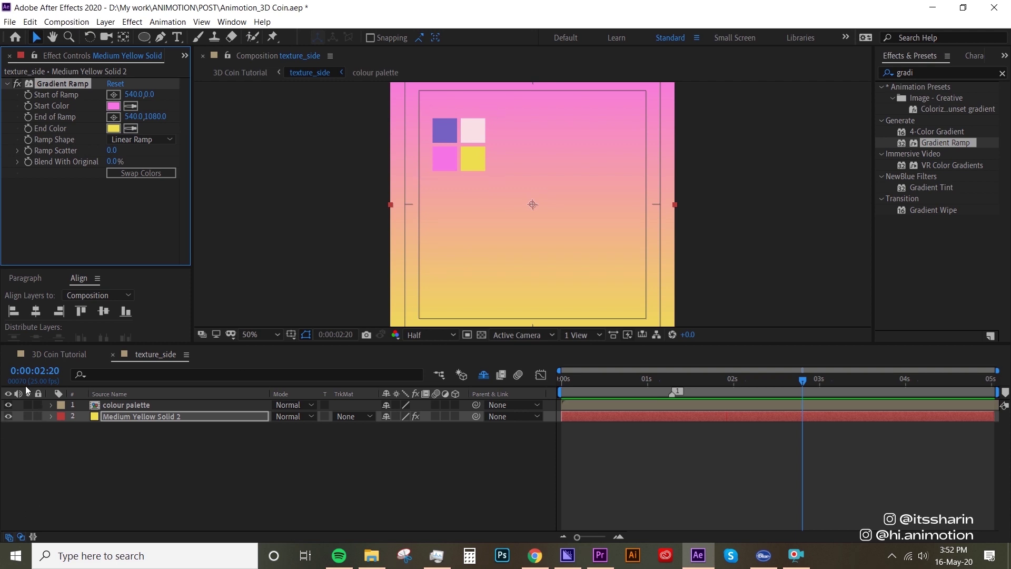
click(8, 405)
click(153, 464)
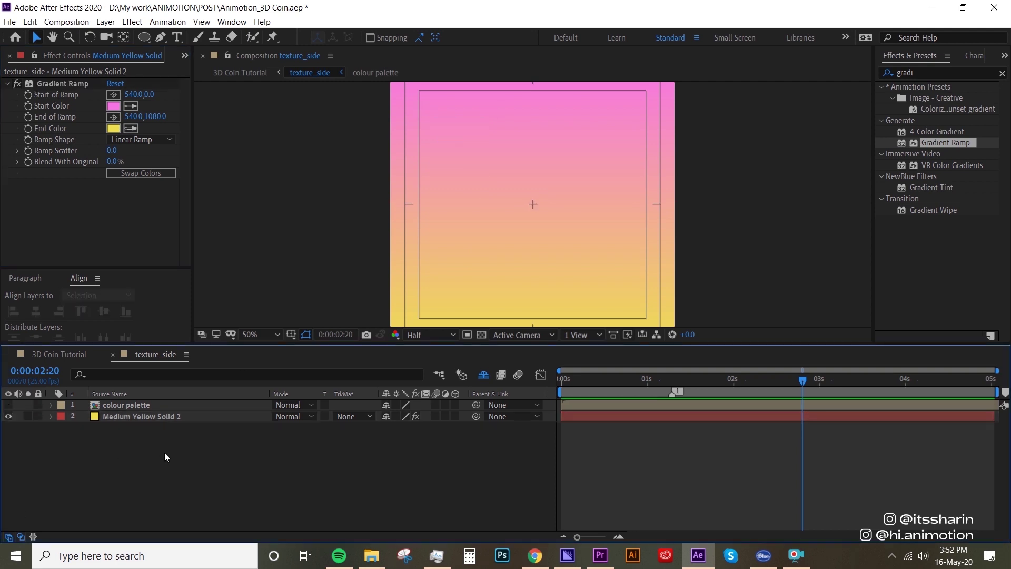
click(161, 419)
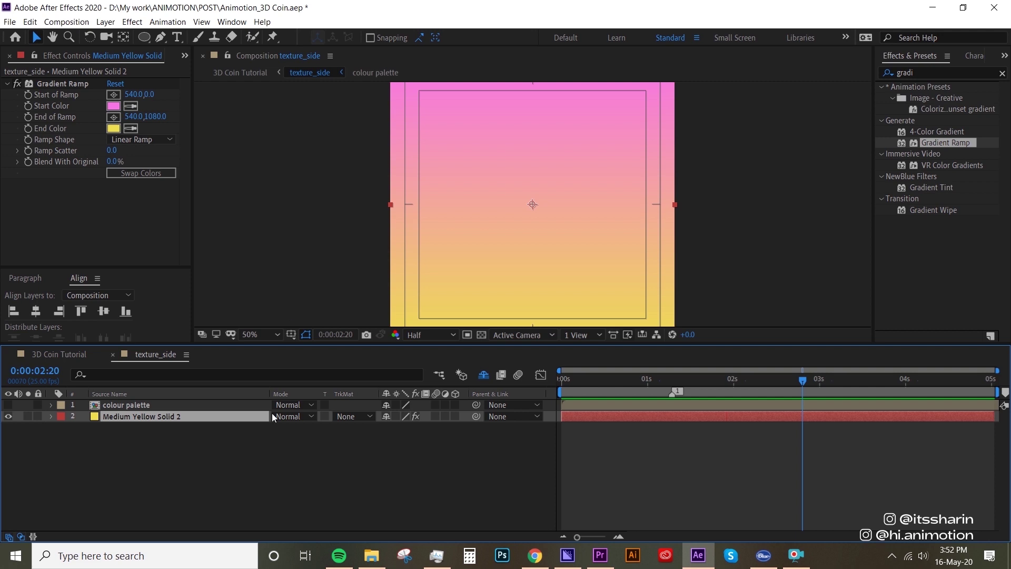
click(206, 452)
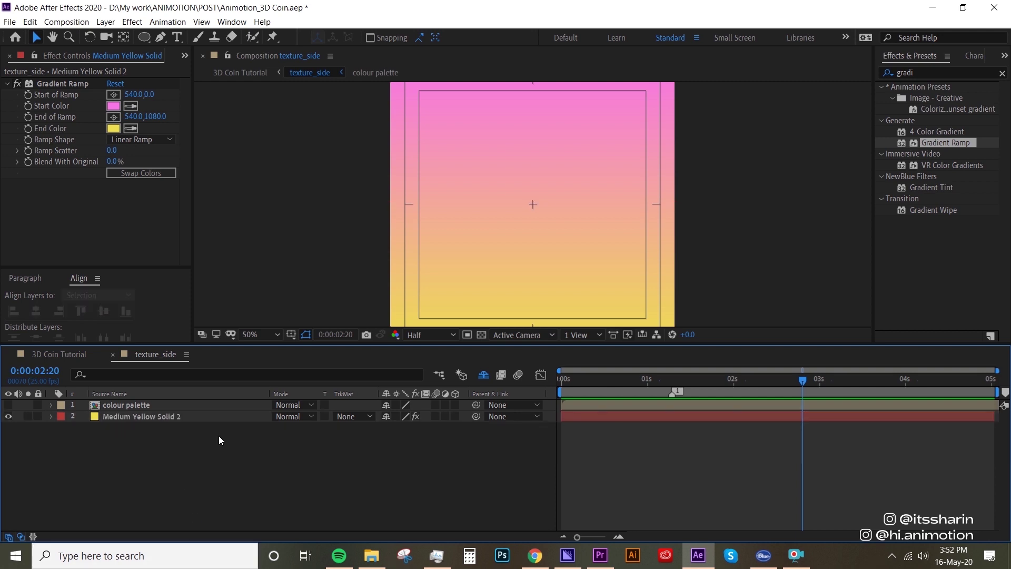
- Draw a horizontal line across the full width at mid-height with the Pen tool, using no fill and a 5 px white stroke
click(162, 37)
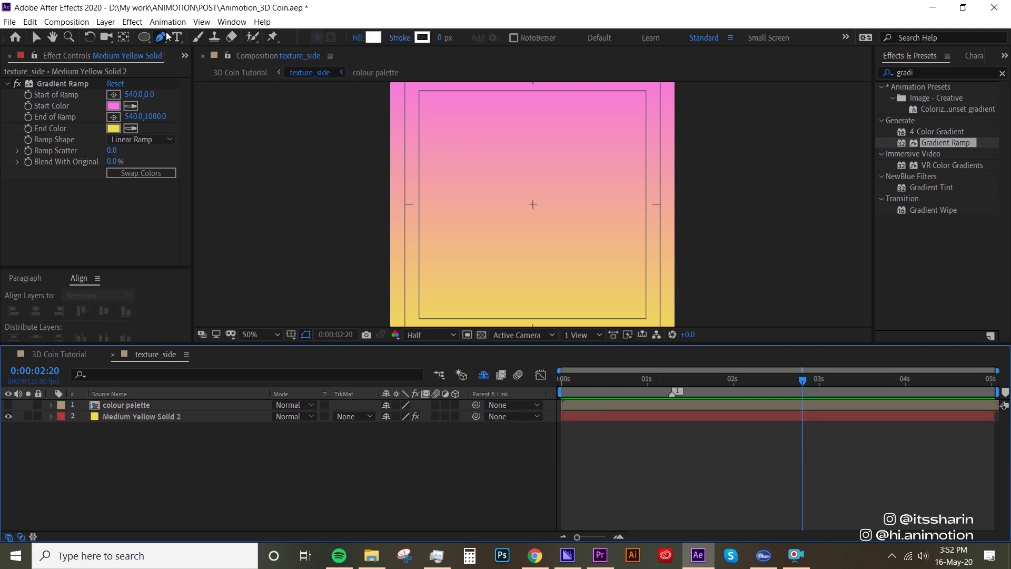
click(358, 38)
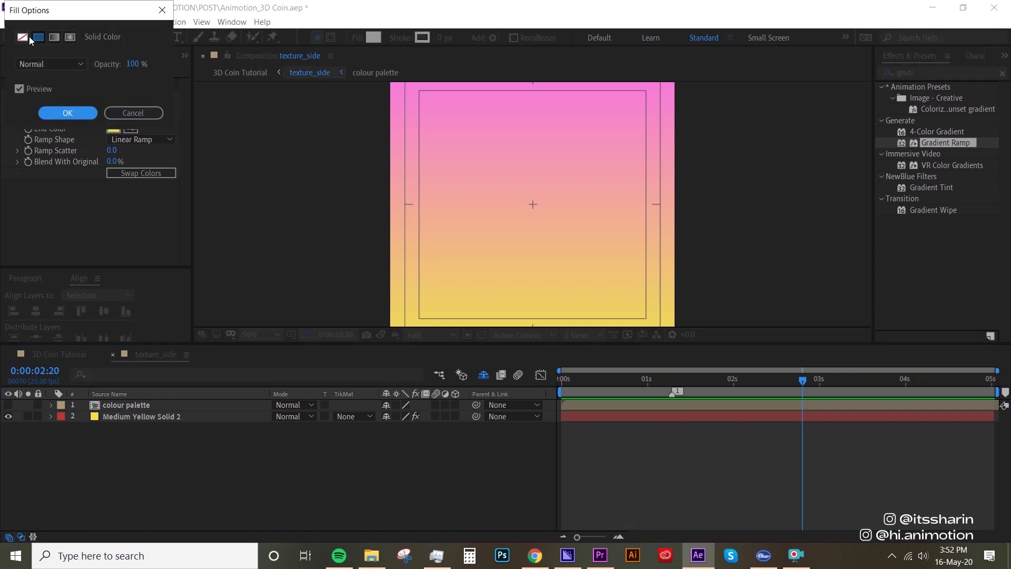
key(Return)
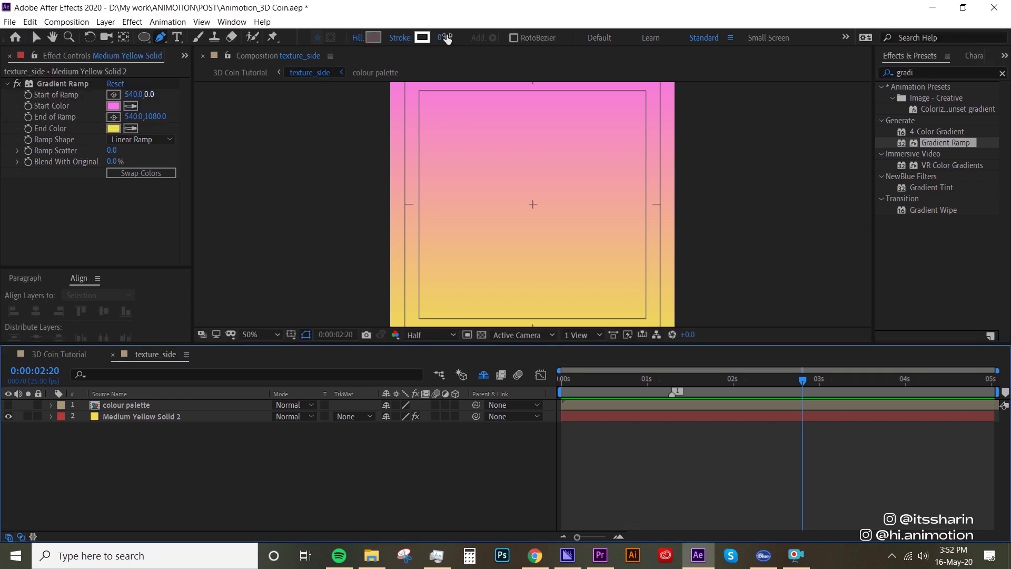
key(Return)
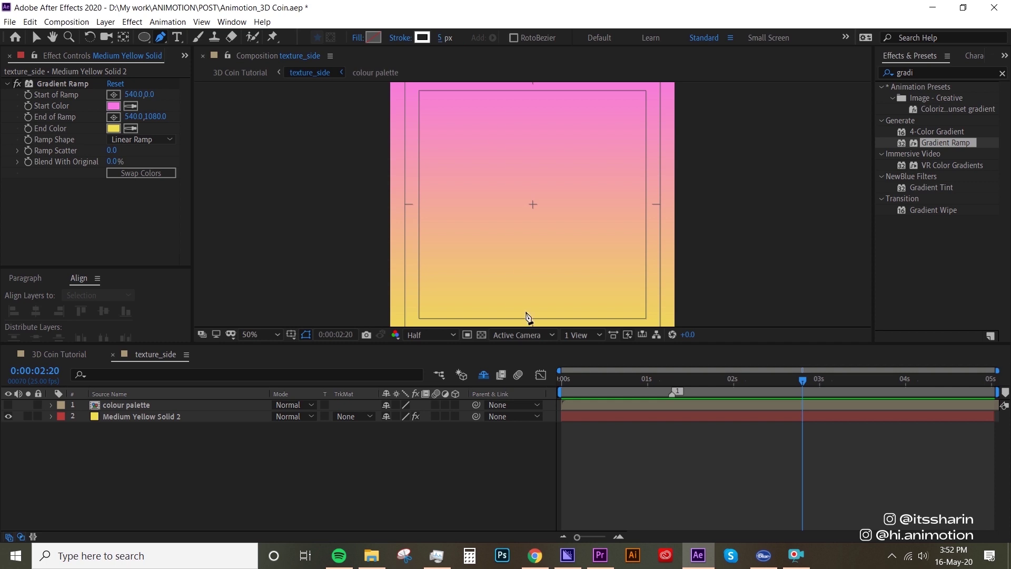
click(386, 207)
click(679, 206)
- Rename the new shape layer as line and move it beneath the colour palette layer
click(171, 407)
key(Return)
text(line)
key(Return)
key(ctrl+bracketleft)
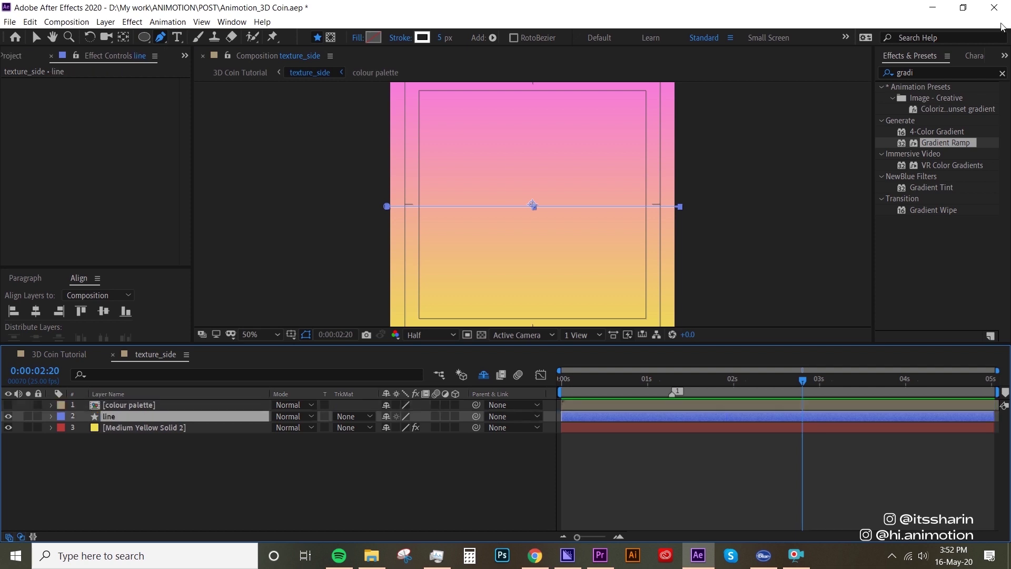
- Find the CC RepeTile effect and apply it to the line layer
click(935, 68)
text(repe)
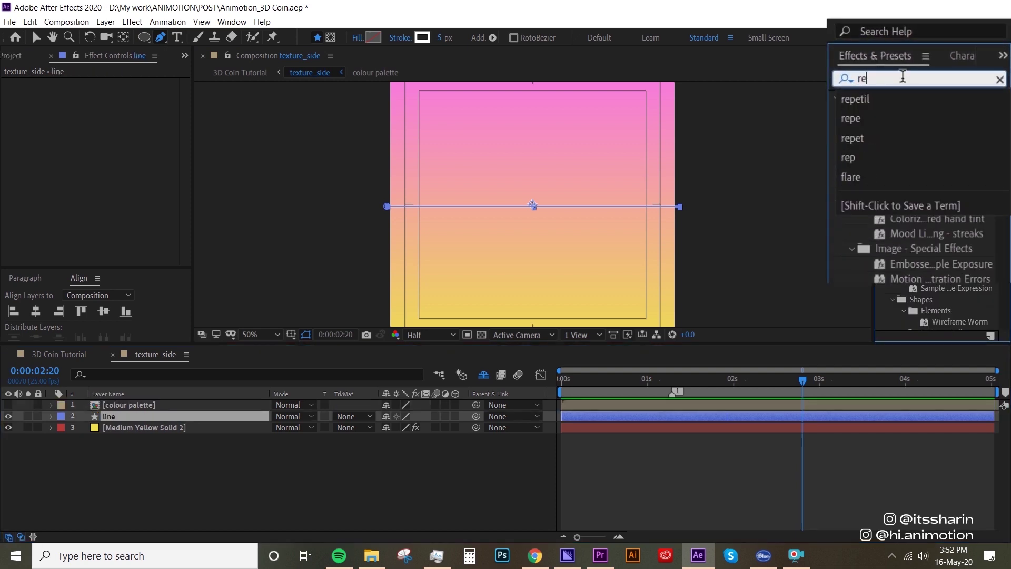
click(925, 129)
drag(922, 112, 120, 416)
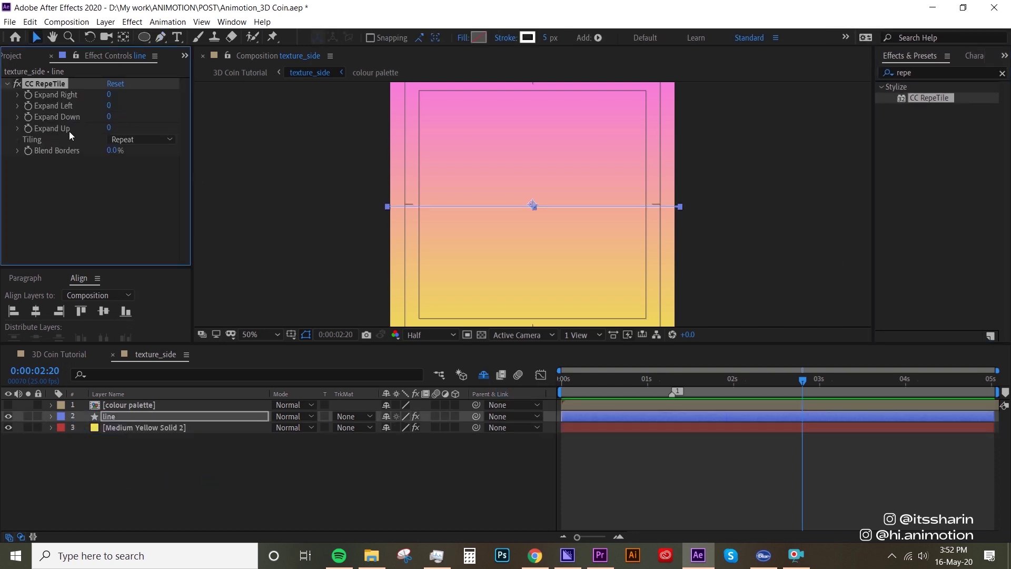
- Set CC RepeTile's Expand Down and Expand Up to 500 each
click(109, 116)
text(500)
key(Tab)
text(500)
key(Return)
click(409, 450)
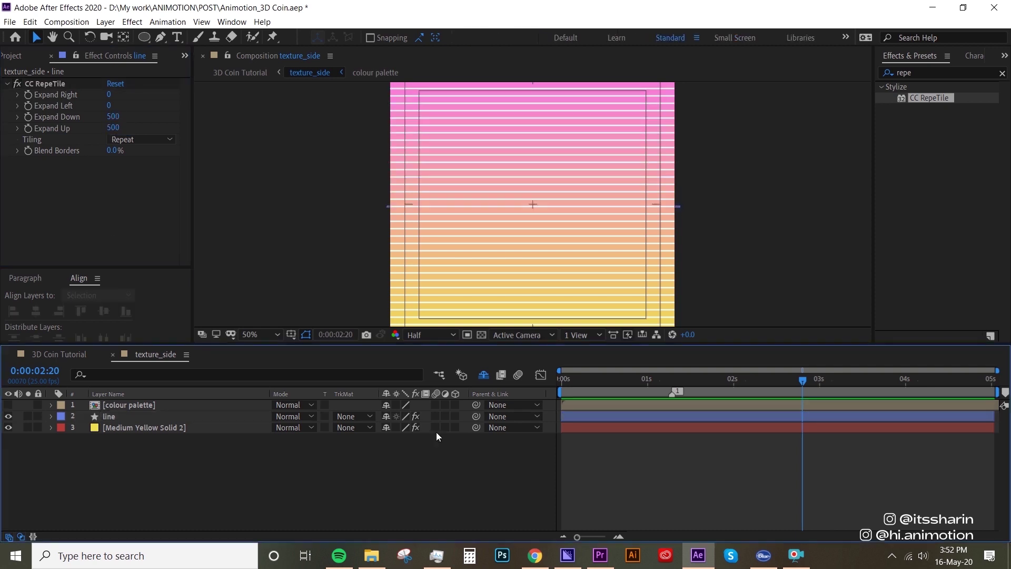
- Return to the 3D Coin Tutorial composition and examine the matted texture_surface and texture_side layers by soloing each and moving to 0:00:00:17
click(442, 376)
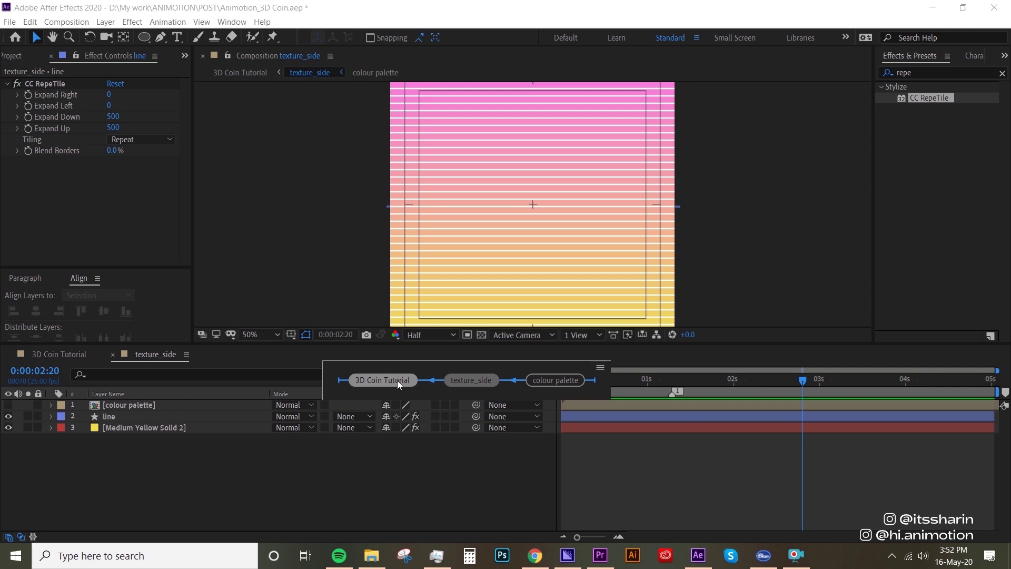
click(397, 380)
drag(684, 381, 773, 372)
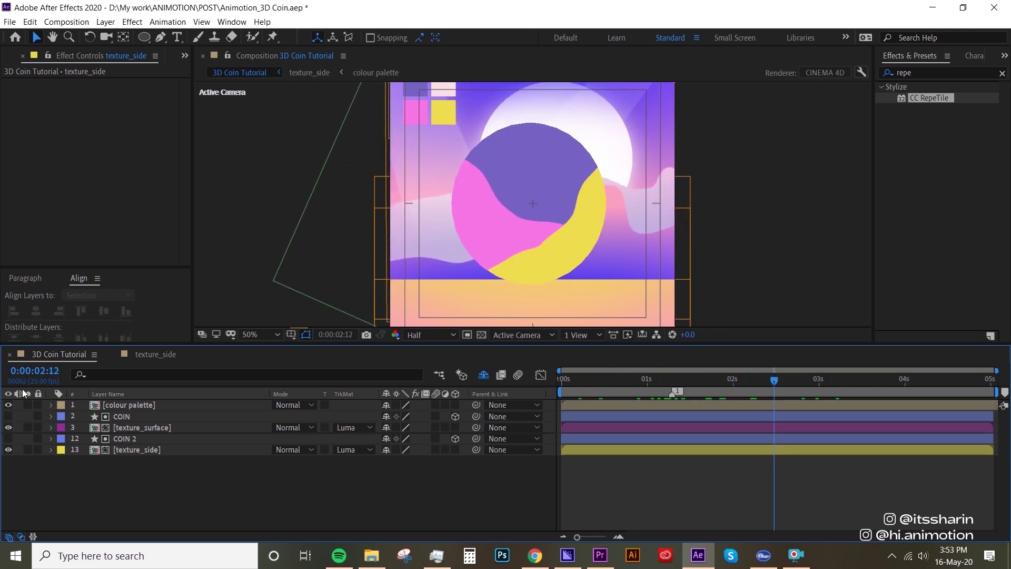
click(139, 427)
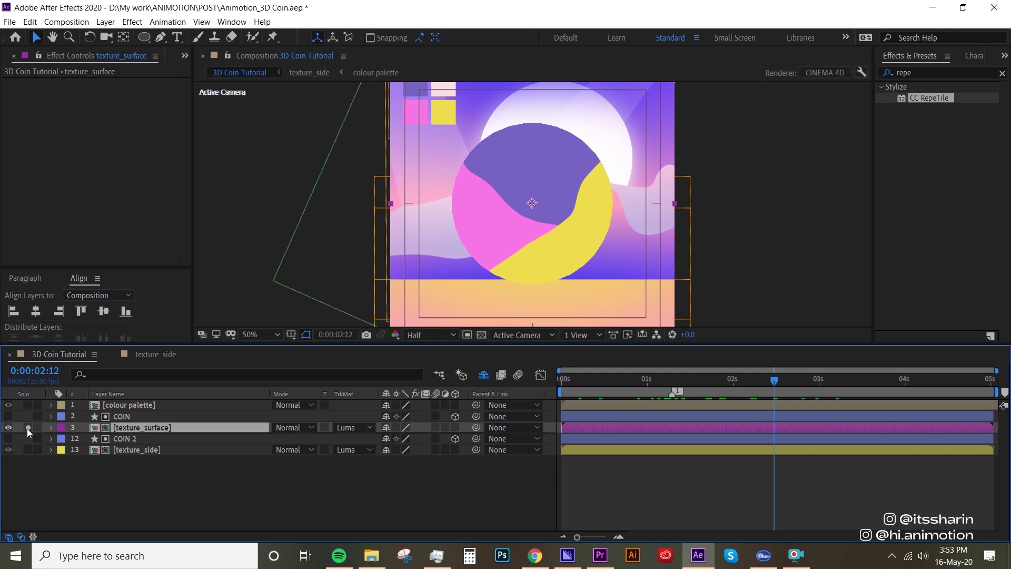
click(27, 428)
click(26, 430)
click(25, 450)
click(25, 450)
drag(626, 381, 621, 386)
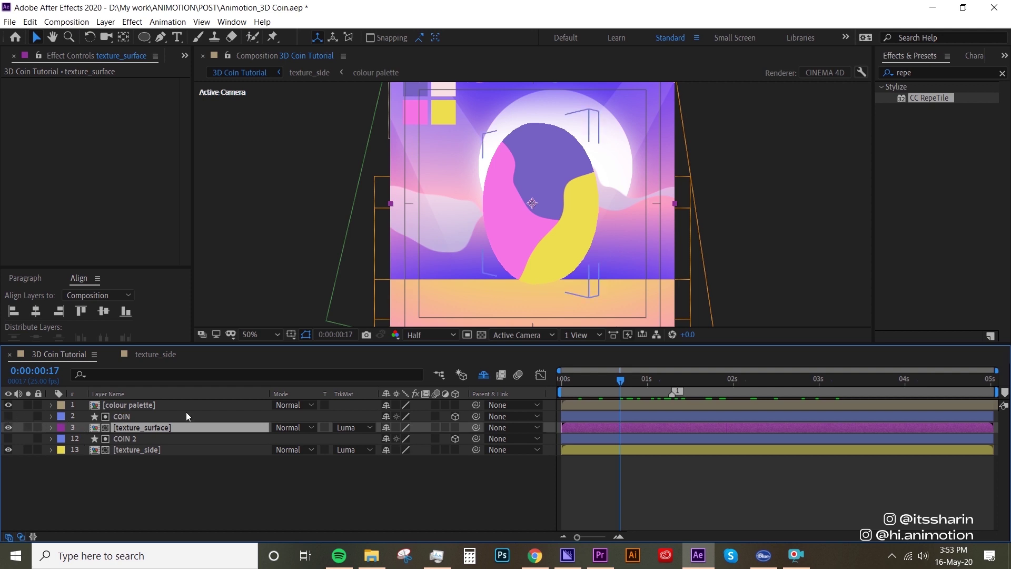
- Show the COIN layer and add a Side Color property to its Ellipse 1 group
click(168, 416)
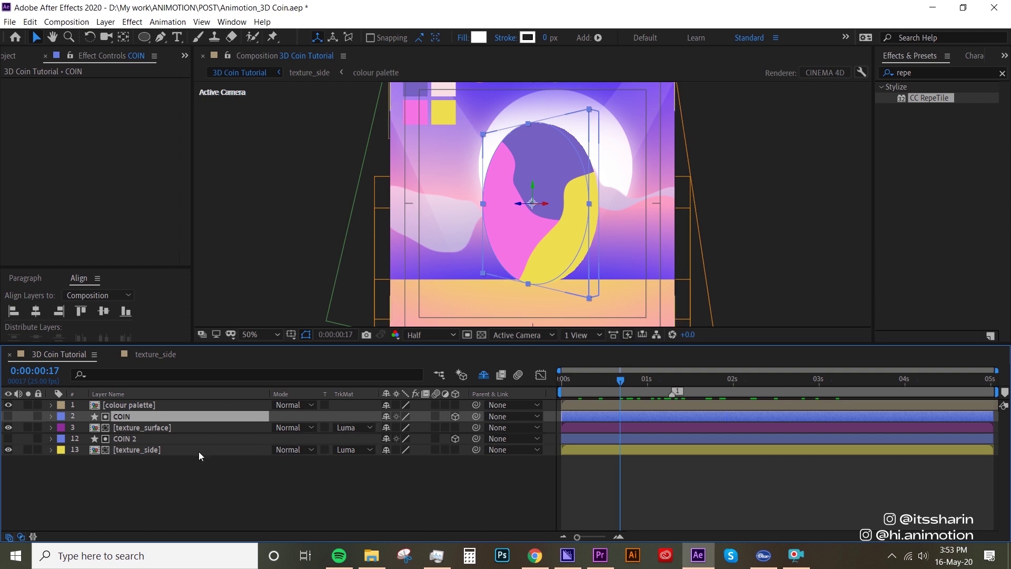
click(9, 416)
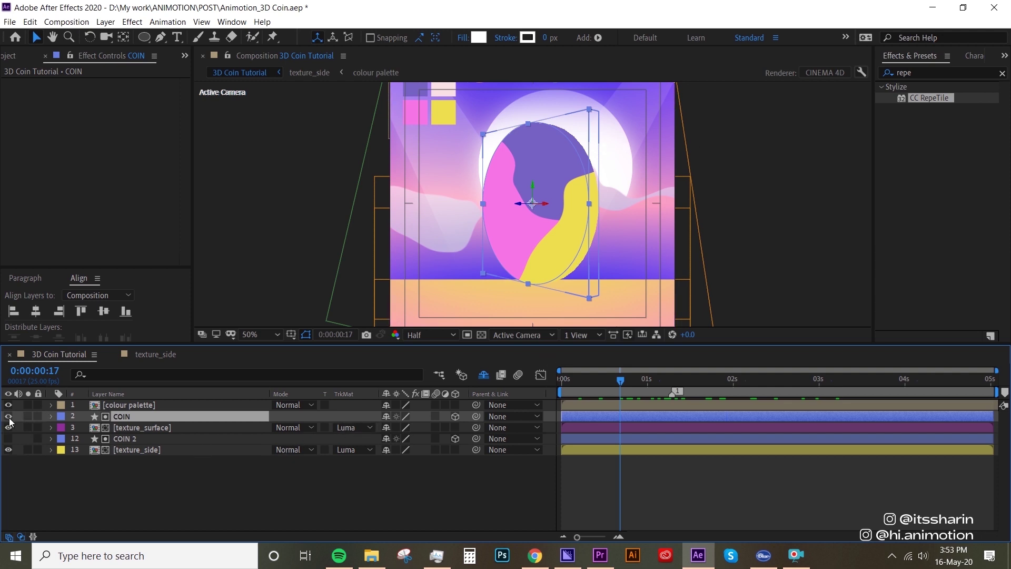
click(51, 416)
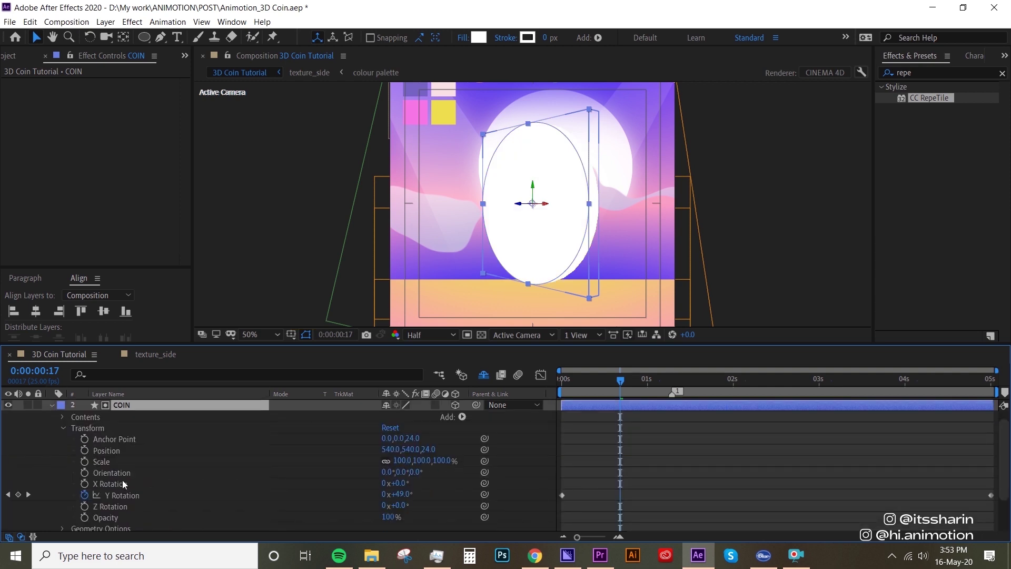
click(63, 417)
click(102, 426)
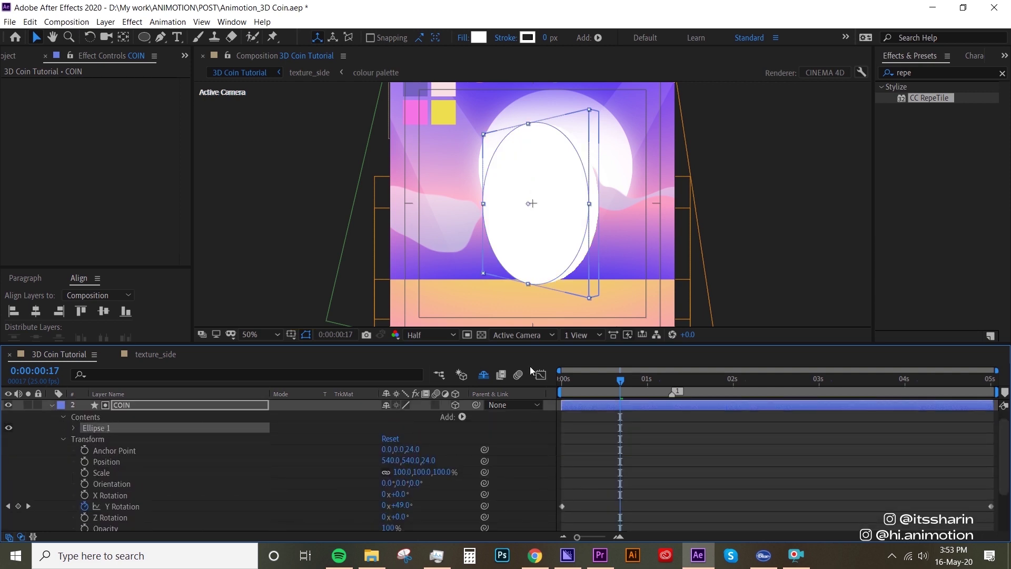
click(462, 417)
mouse_move(469, 250)
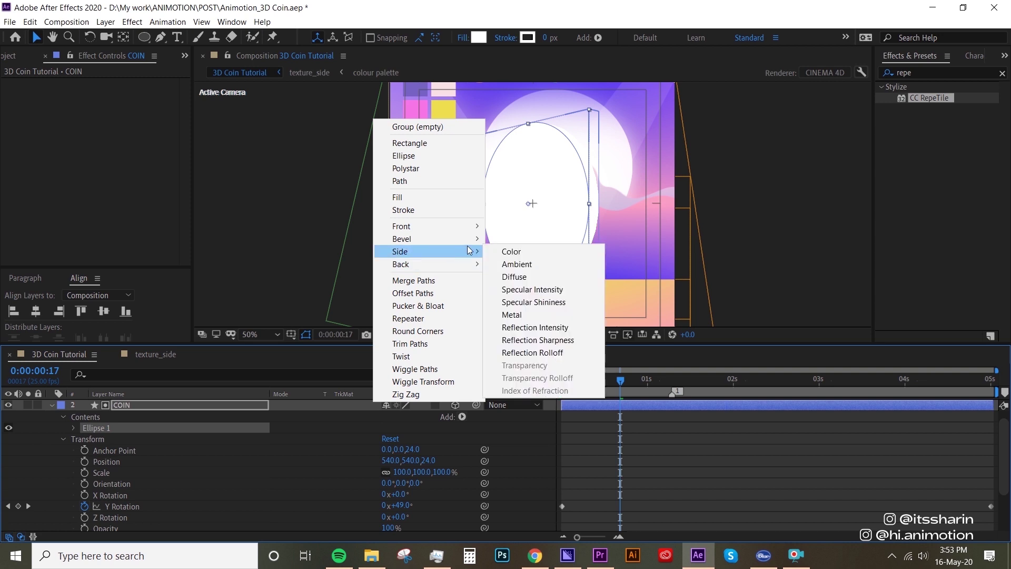
click(550, 251)
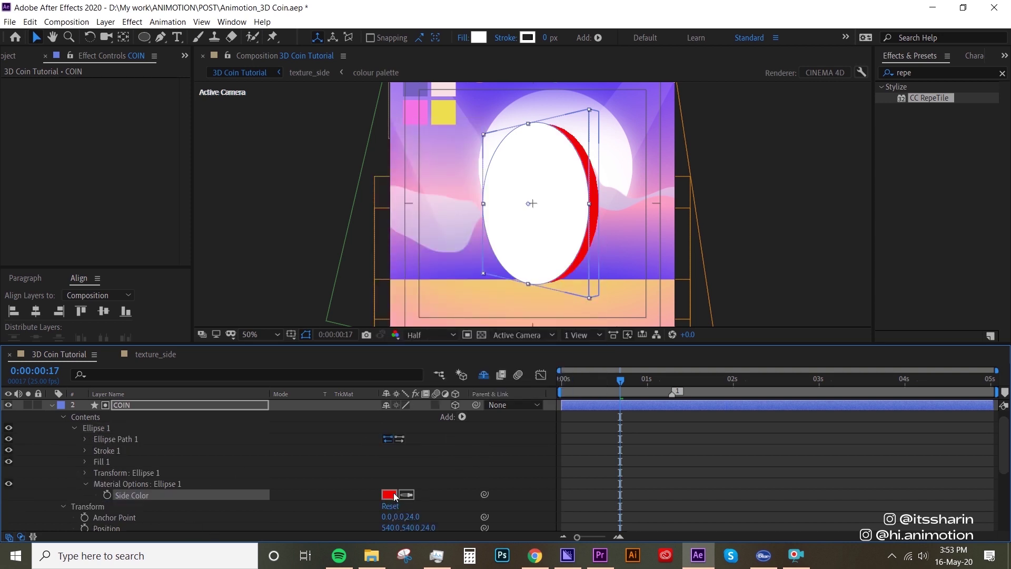
- Set COIN's Side Color to black (000000), collapse its properties and hide the layer again
drag(394, 494, 396, 498)
click(135, 199)
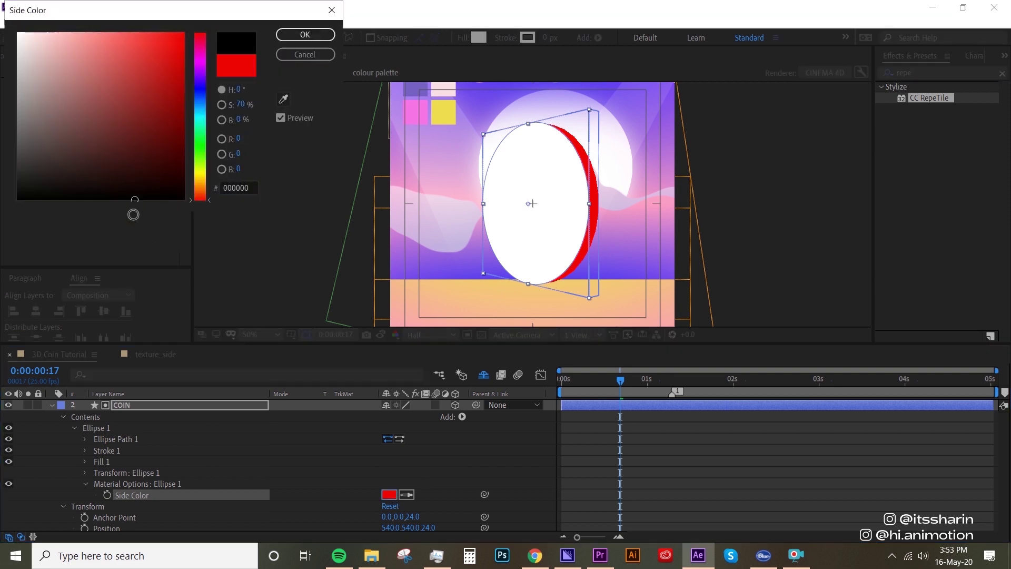
click(304, 34)
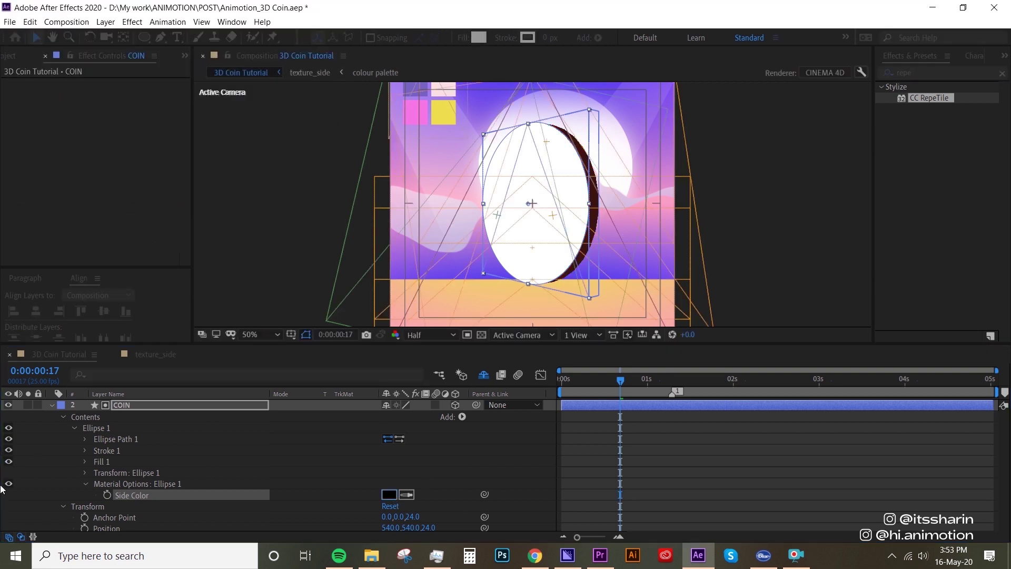
click(52, 405)
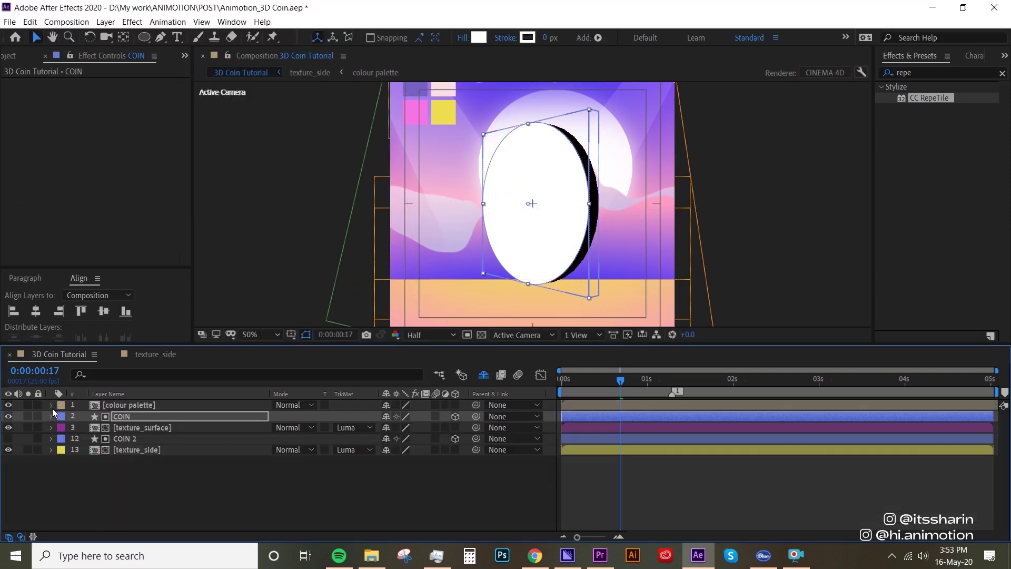
click(8, 416)
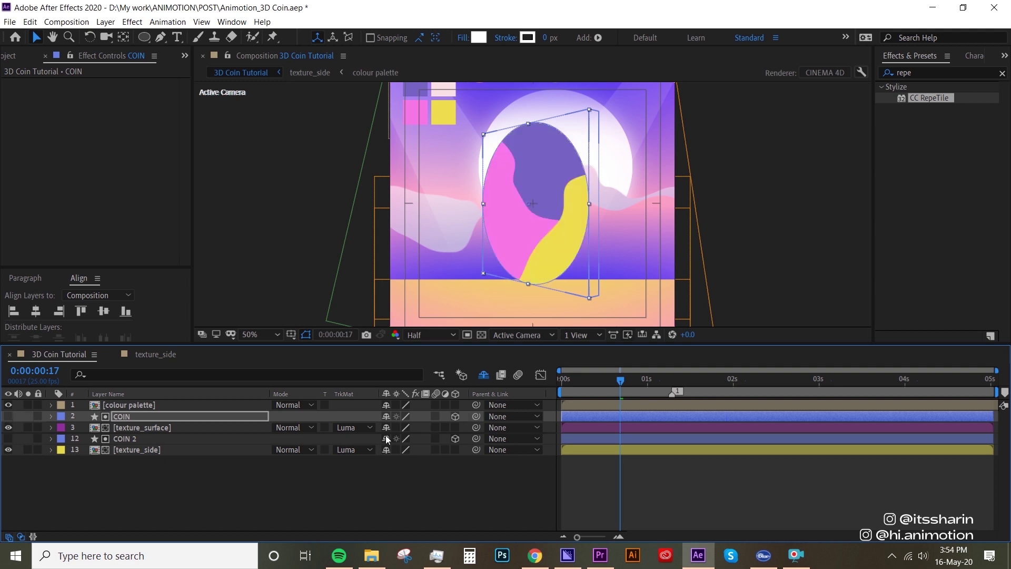
- Reveal the shy layers, move COIN 2 and texture_side directly below texture_surface, and hide the shy layers again
click(483, 374)
click(214, 527)
click(478, 379)
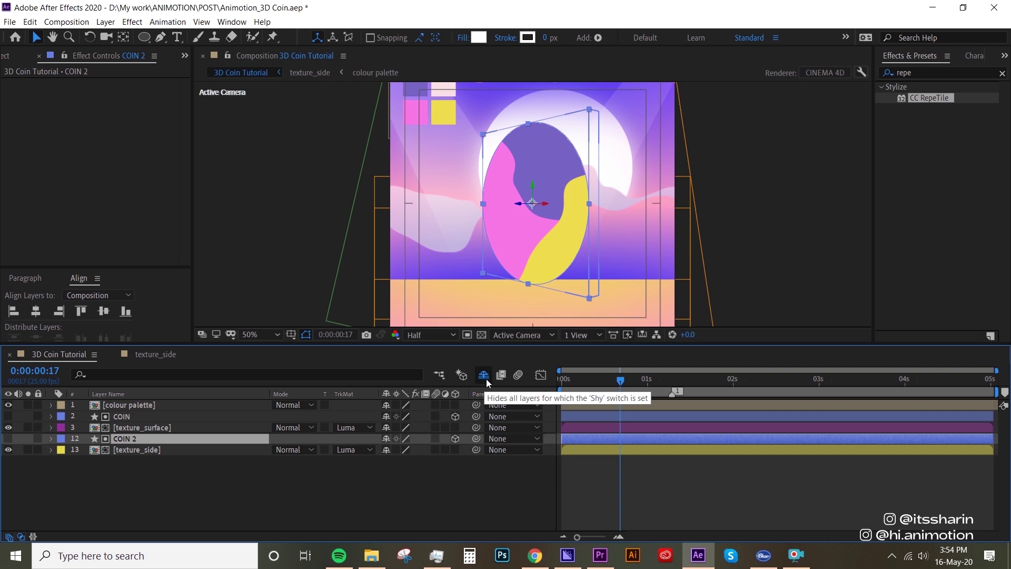
click(483, 375)
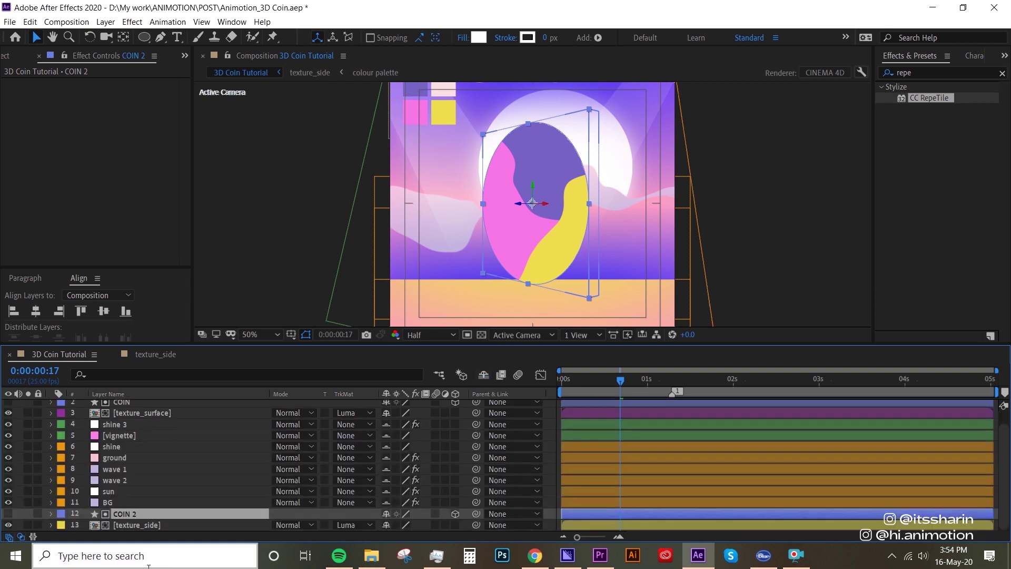
shift+click(129, 527)
drag(133, 514, 147, 419)
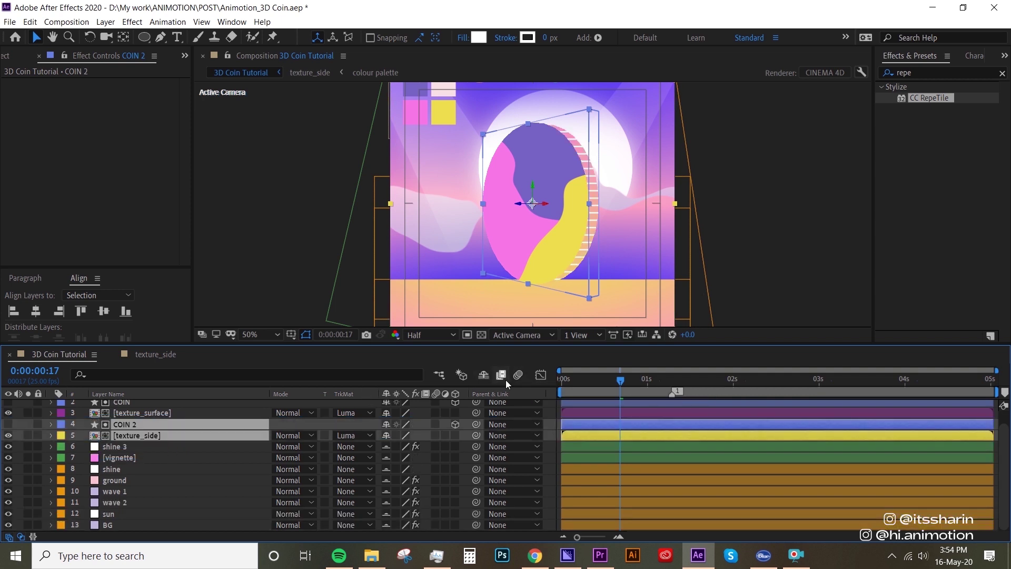
click(482, 378)
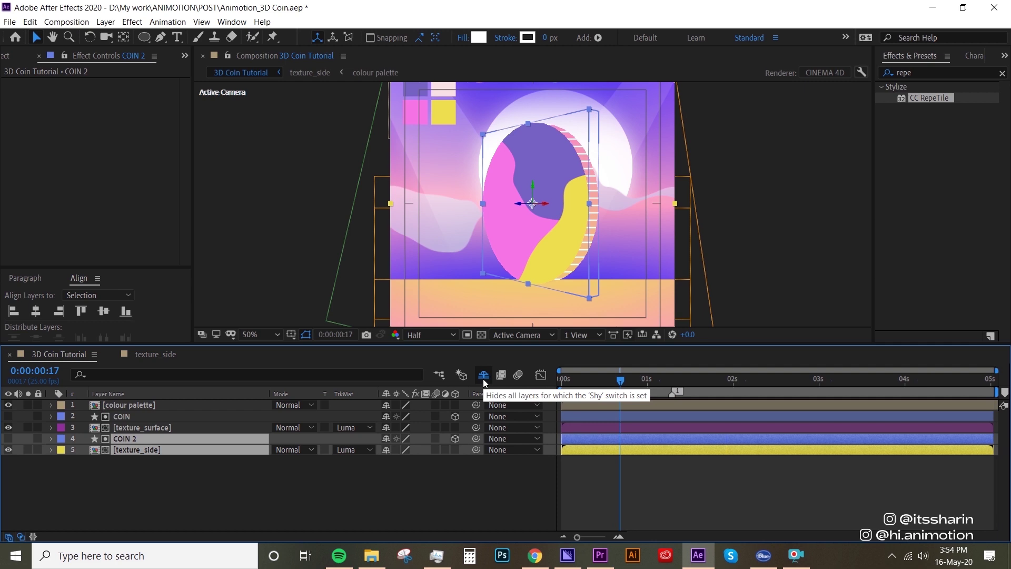
- Preview the coin's spin from the first frame and scrub to 0:00:00:24 to check the side stripes
drag(621, 378, 525, 410)
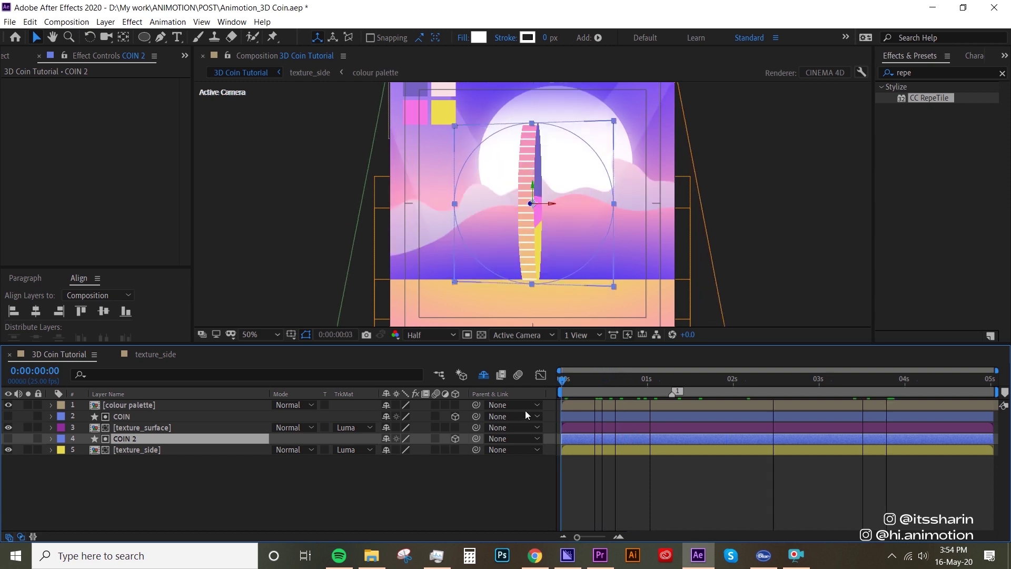
click(615, 492)
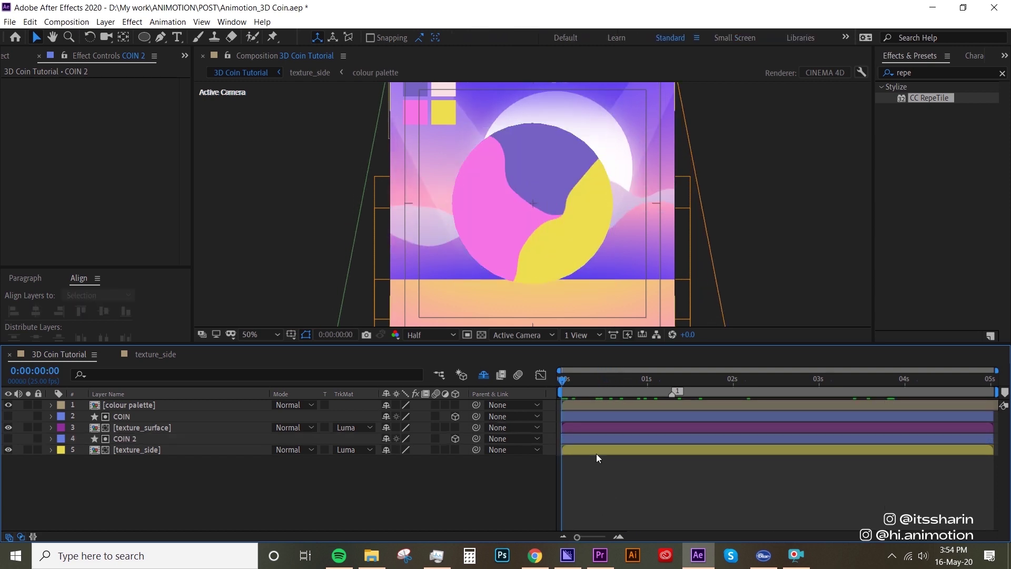
drag(605, 383, 647, 380)
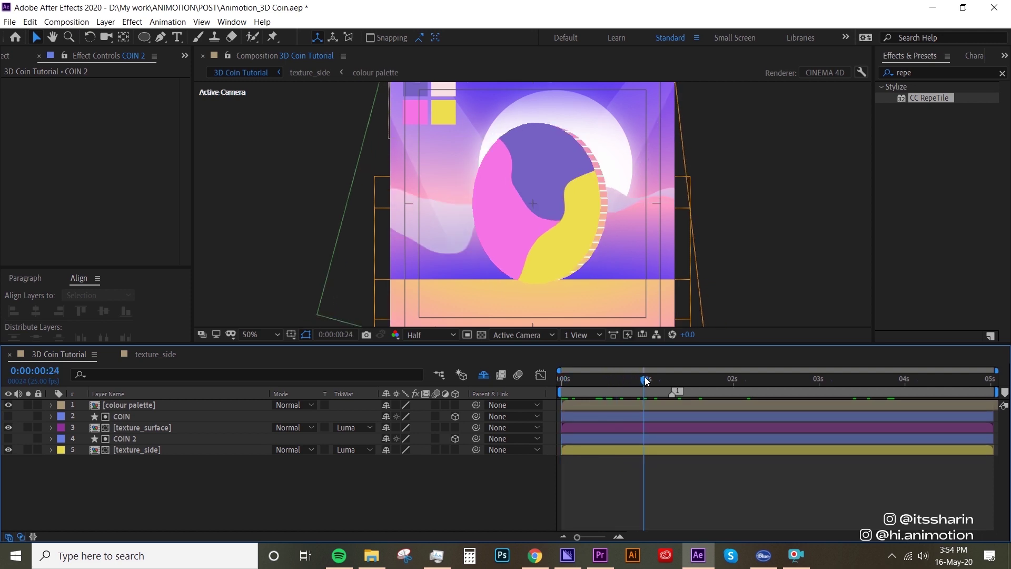
- Open the texture_surface composition and add a "$" text layer near its centre
double_click(150, 431)
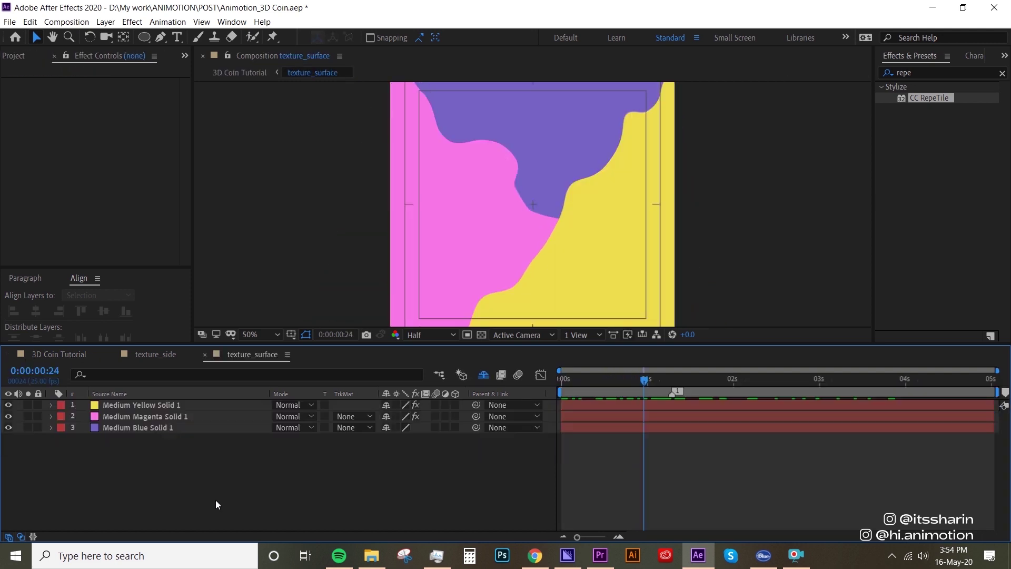
key(ctrl+t)
click(534, 221)
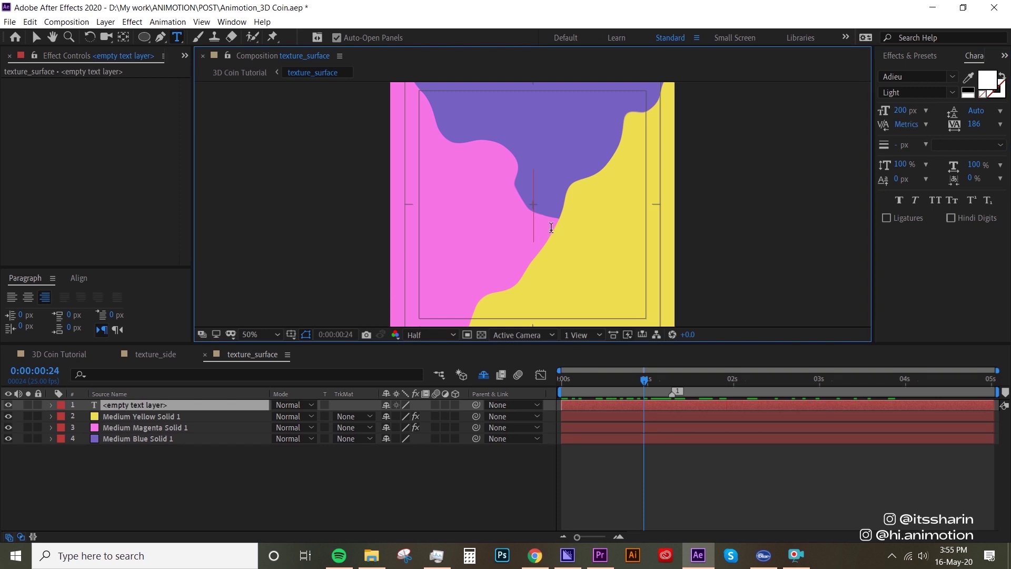
text($)
click(592, 445)
click(601, 407)
- Align the $ text to the horizontal and vertical centre of the texture_surface composition
click(79, 278)
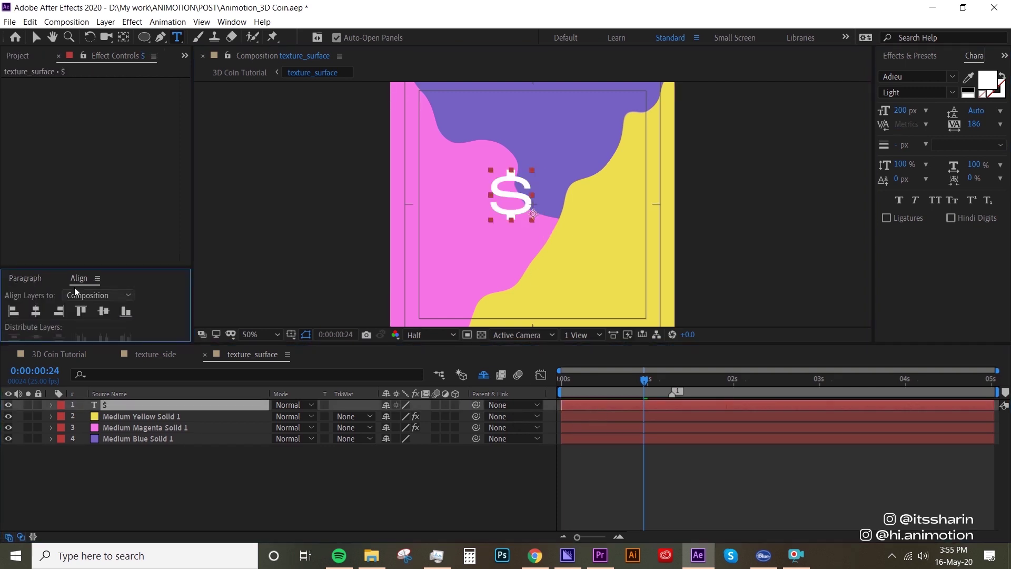
click(36, 311)
click(104, 311)
click(301, 466)
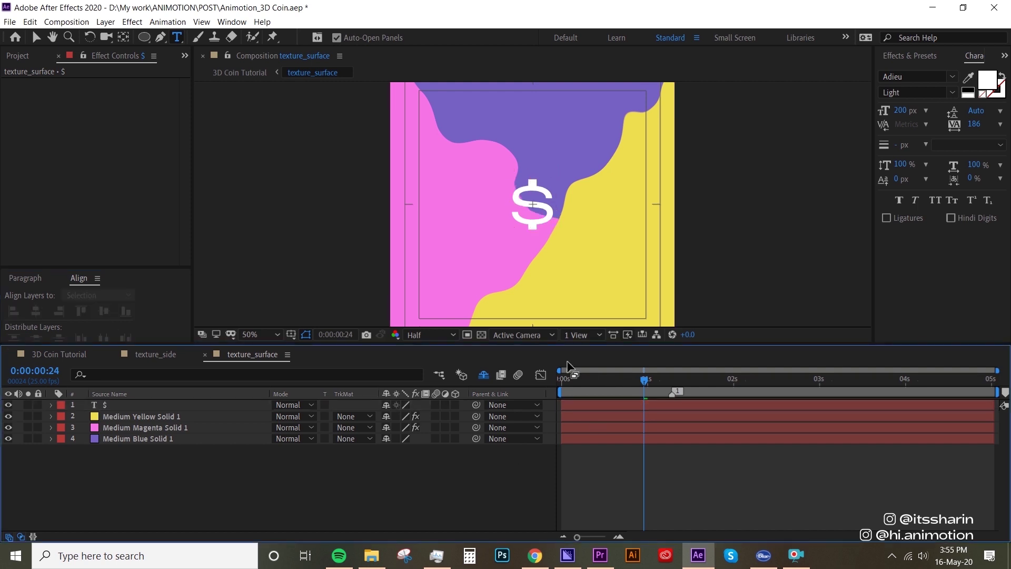
- Return to the 3D Coin Tutorial composition and scrub to 0:00:03:00 to check the $ on the spinning coin
key(v)
key(Tab)
click(409, 380)
drag(643, 381, 815, 382)
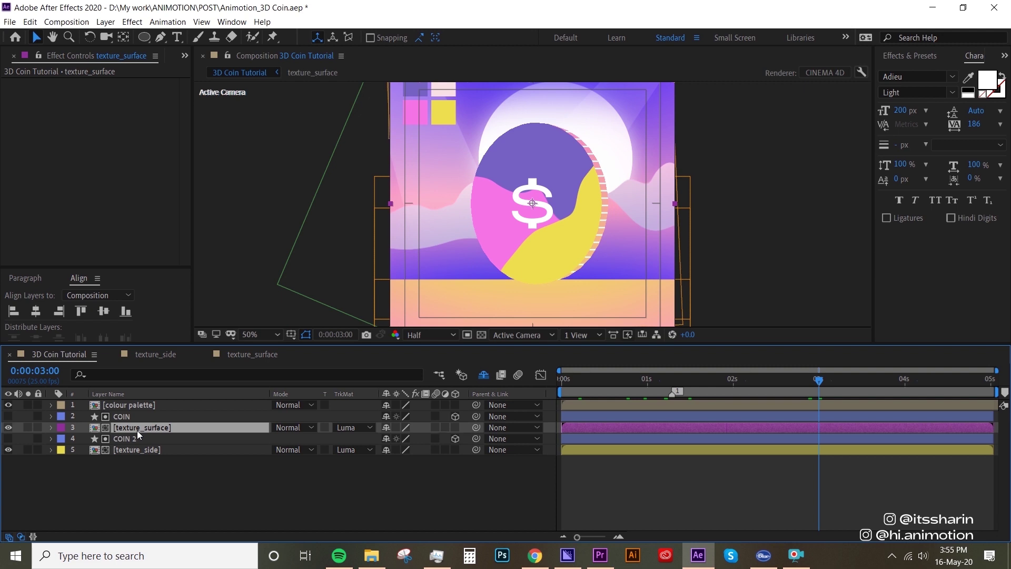
- Remove the $ text from texture_surface and return to the 3D Coin Tutorial composition
double_click(137, 431)
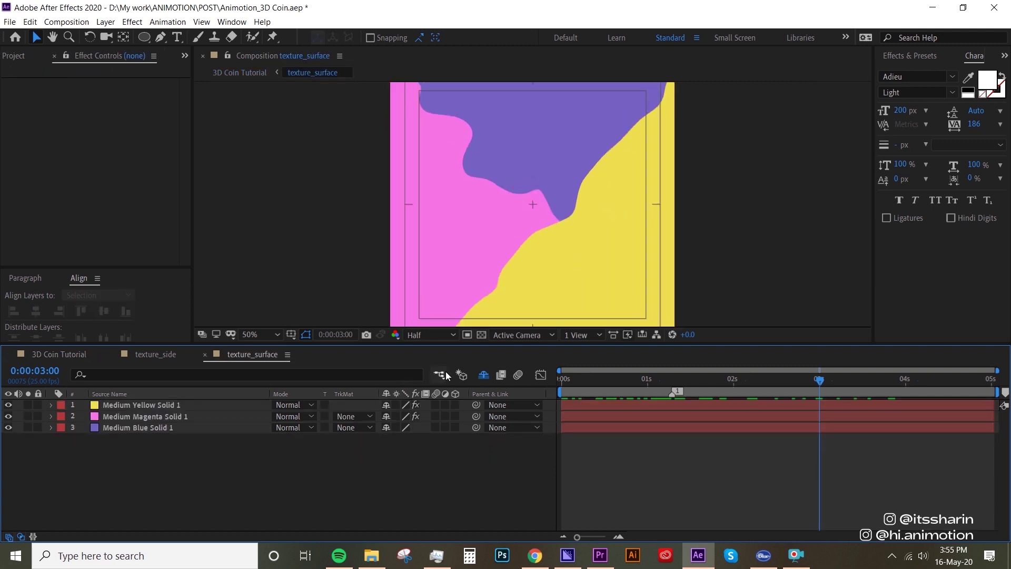
click(441, 375)
click(396, 375)
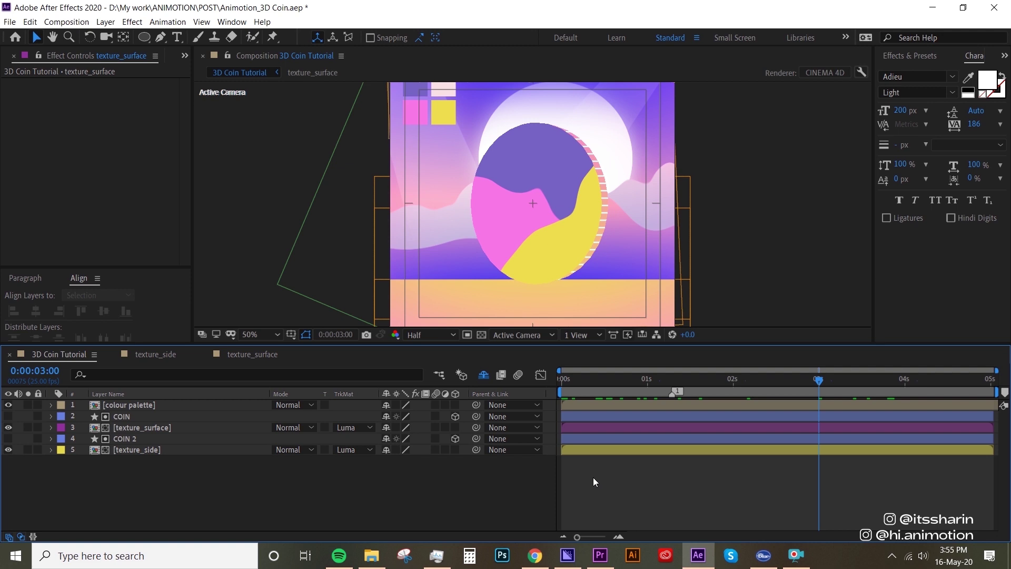
- Add a "$" text layer over the coin at the first frame and centre its anchor point
click(579, 378)
key(Home)
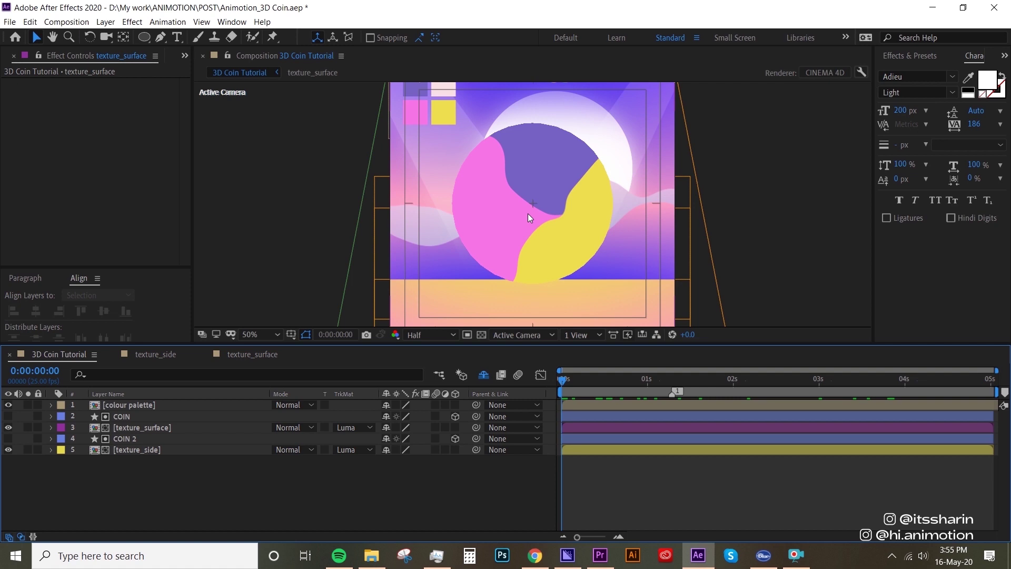
key(t)
key(t)
key(ctrl+t)
click(499, 221)
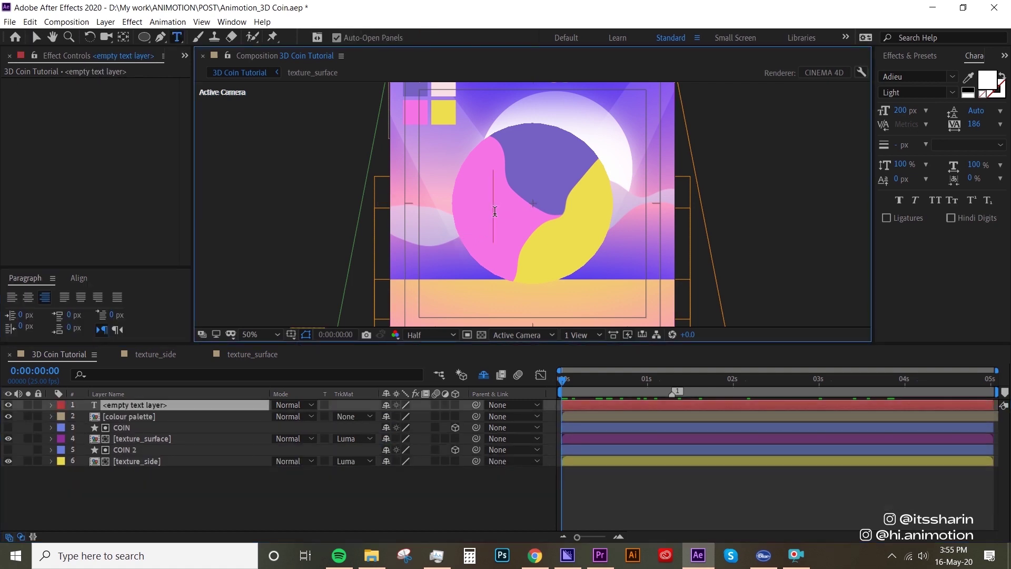
text($)
click(629, 425)
click(616, 408)
key(ctrl+alt+Home)
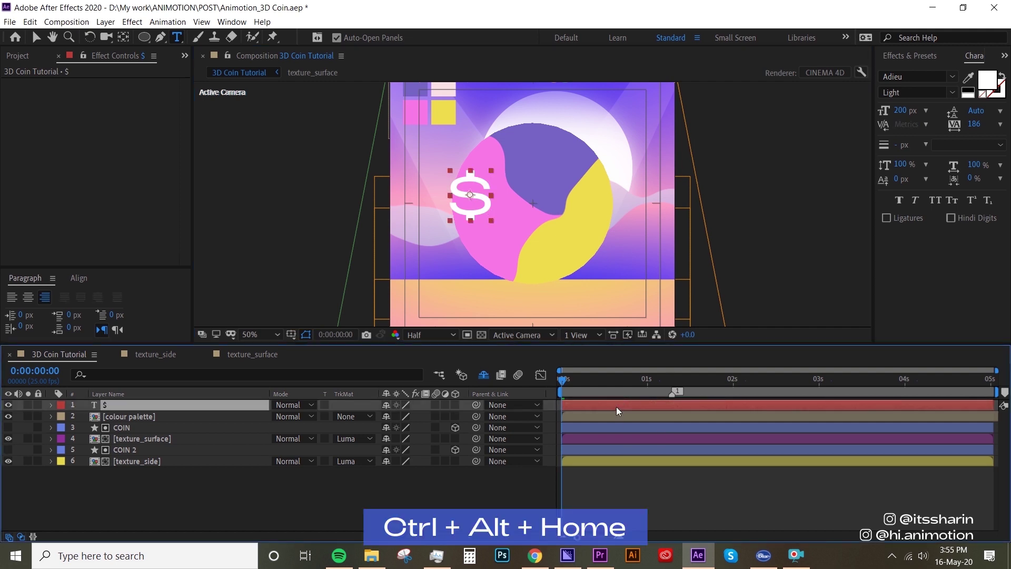
- Centre the $ layer horizontally and vertically in the composition and set its scale to 150%
key(v)
click(79, 278)
click(36, 310)
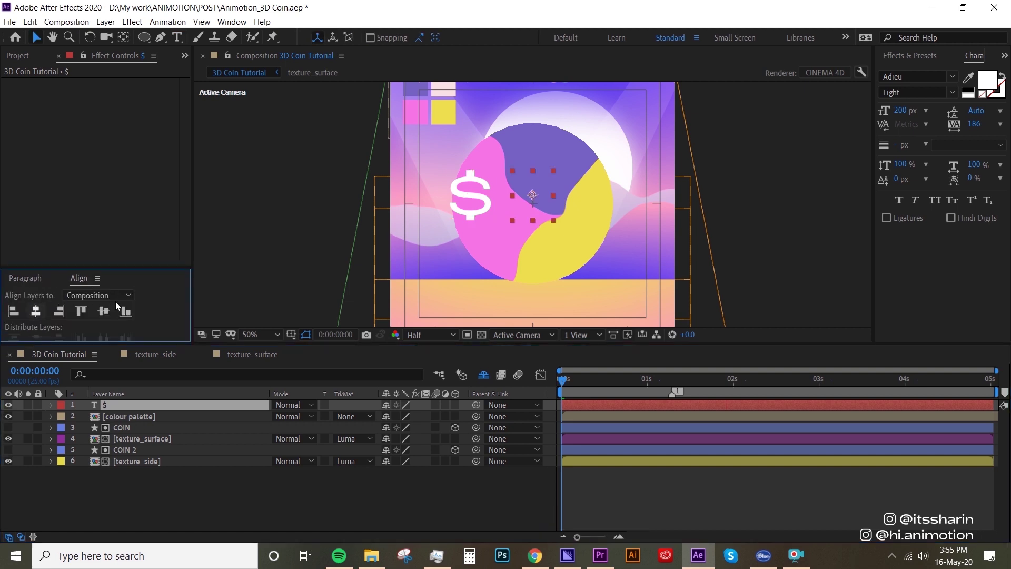
click(103, 310)
key(s)
drag(392, 416, 396, 416)
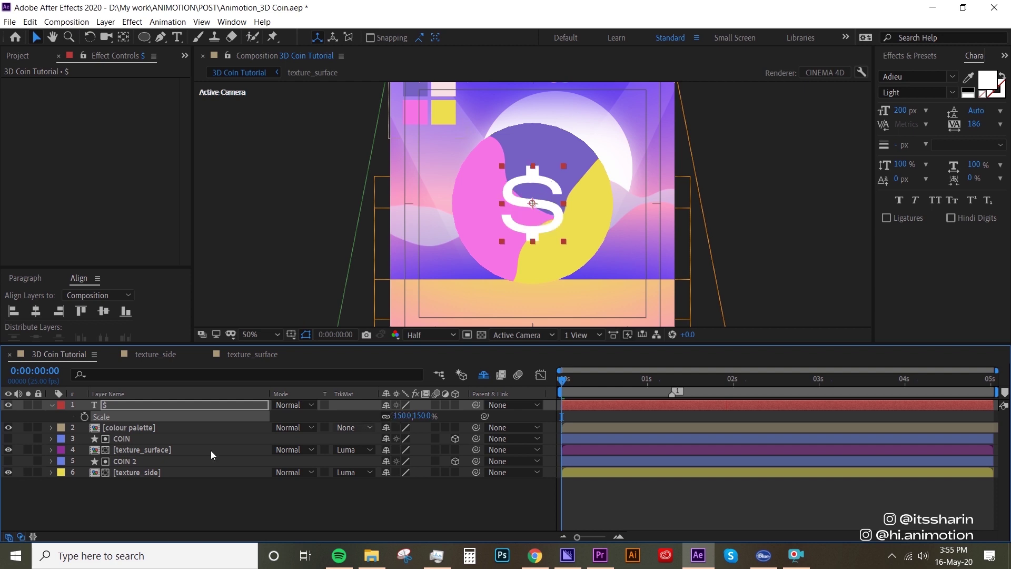
- Make the $ layer 3D and place it directly below the colour palette layer
click(455, 404)
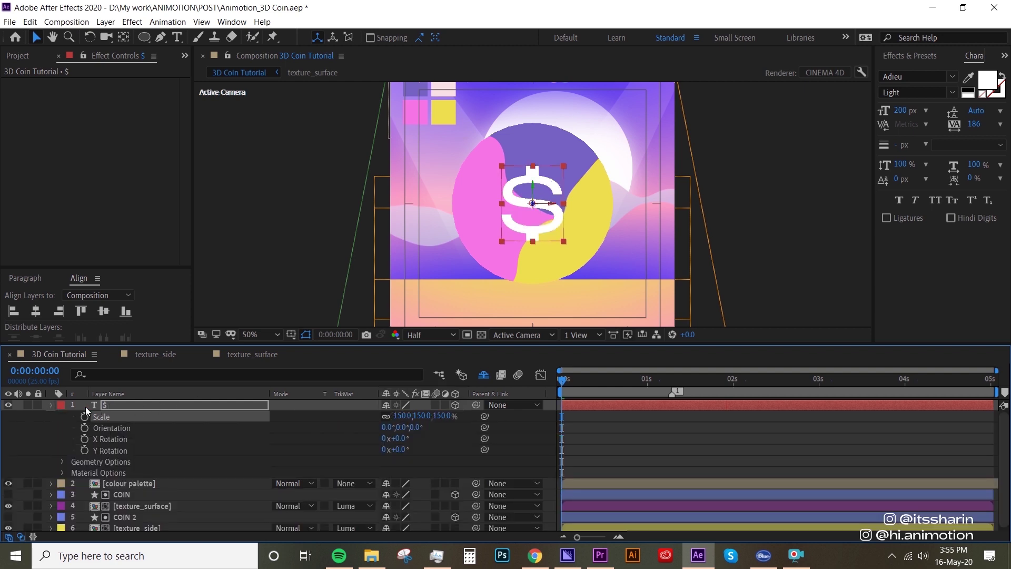
click(50, 404)
drag(131, 406, 121, 431)
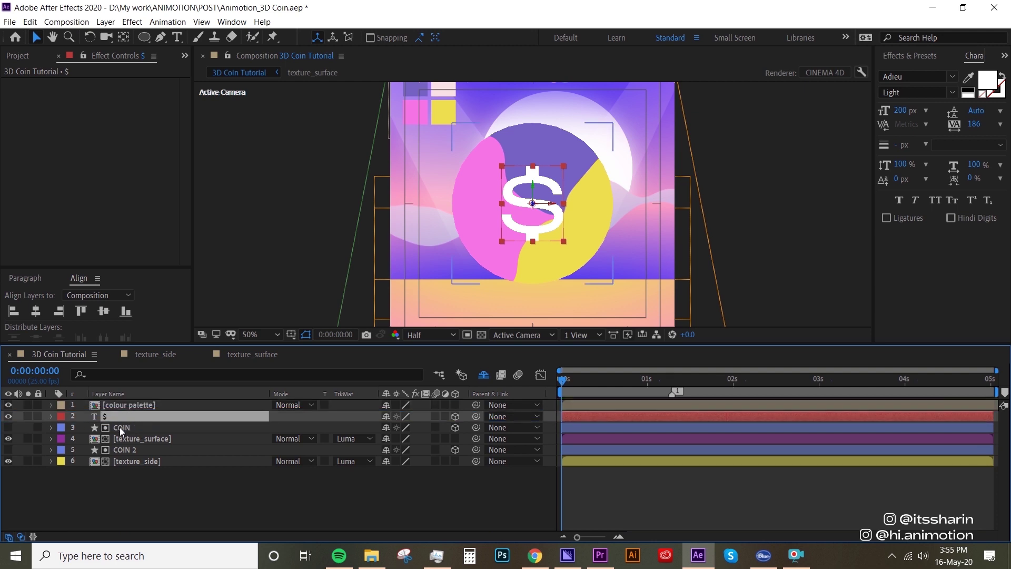
- Rename the COIN layer as COIN_surface and the COIN 2 layer as COIN_side
click(143, 430)
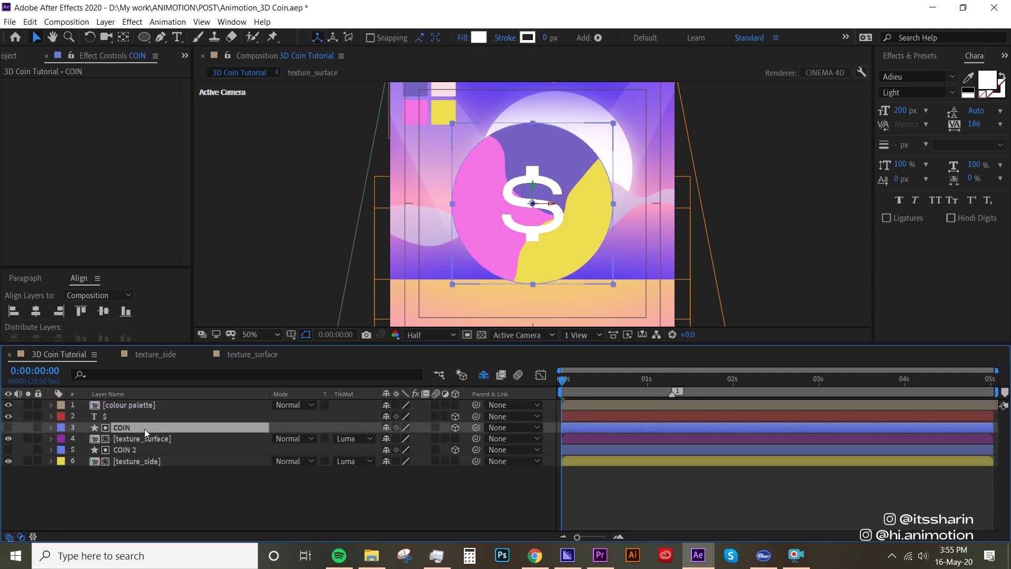
key(Return)
click(144, 429)
text(_surface)
key(Return)
click(136, 449)
key(Return)
click(135, 449)
text(_sid)
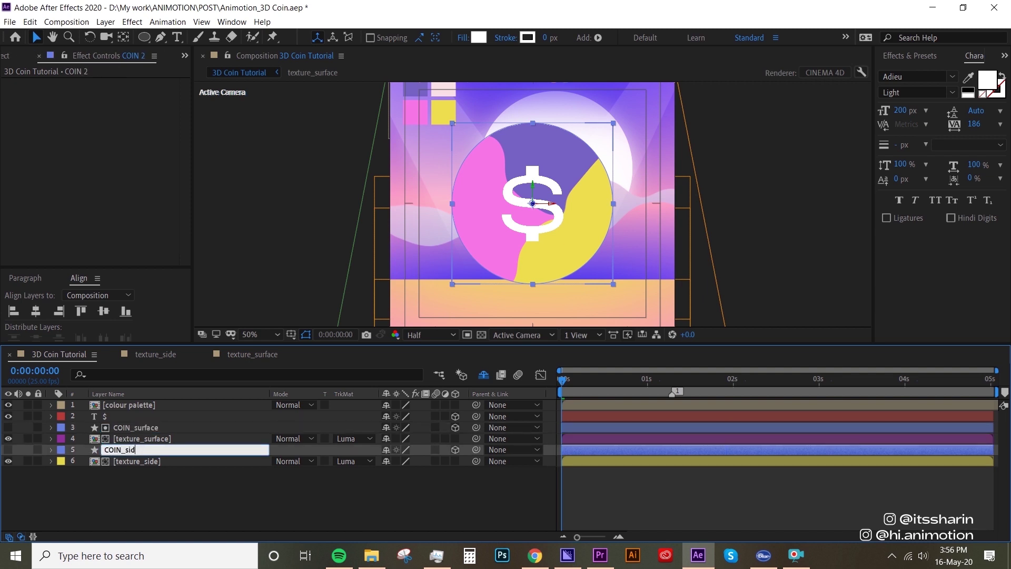
key(Return)
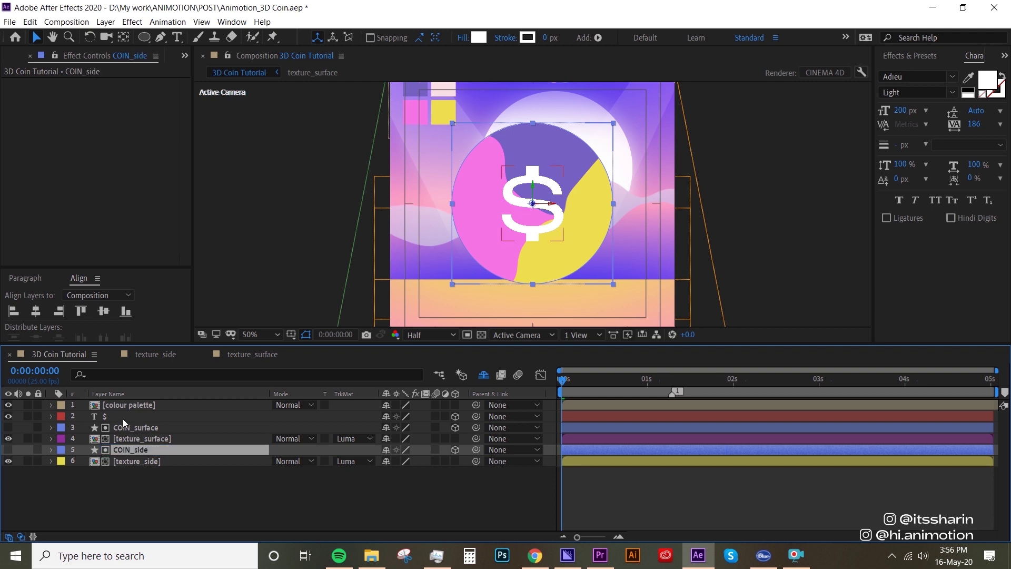
- Parent the $ layer to COIN_surface and scrub to 0:00:01:06 to check that it follows the spin
click(122, 416)
drag(477, 419, 147, 429)
drag(574, 384, 668, 380)
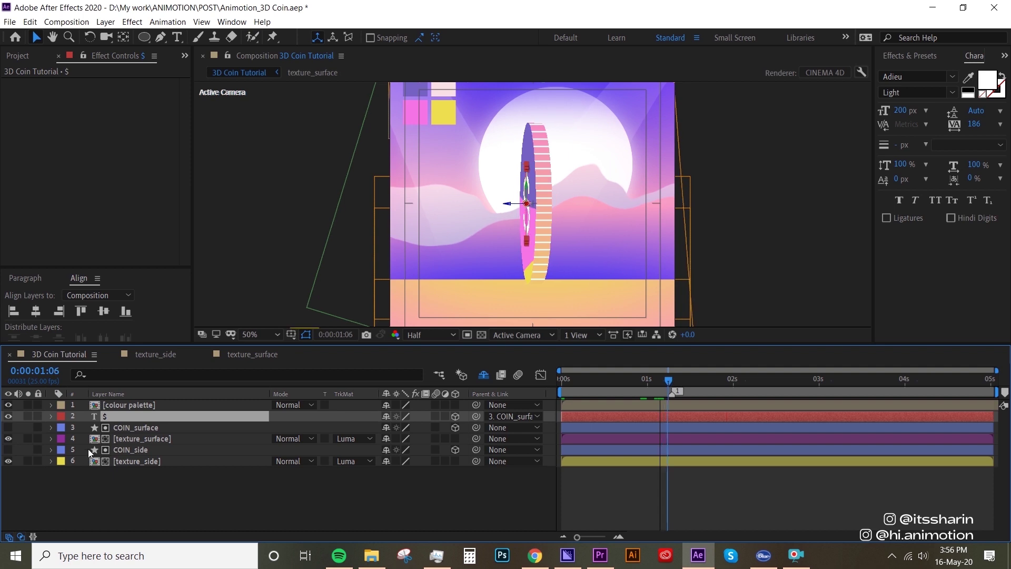
- Show COIN_surface's rotation properties and split the $ layer at 0:00:01:06
click(127, 427)
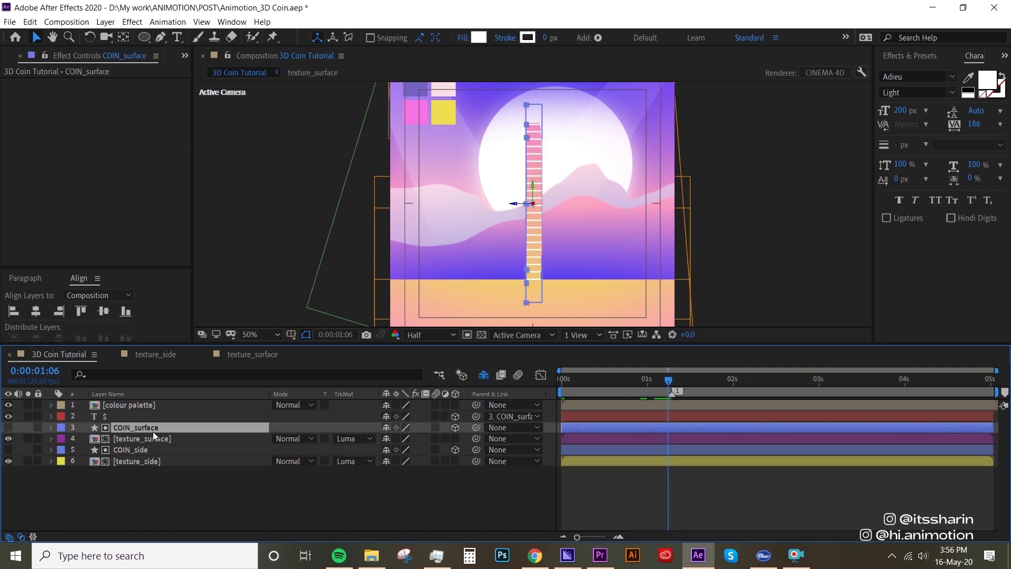
key(r)
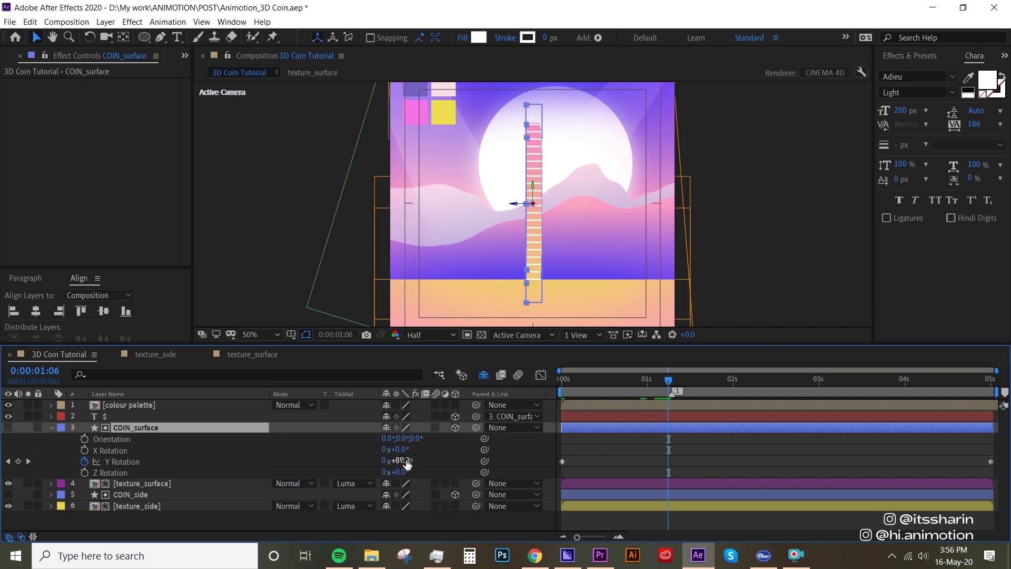
click(663, 416)
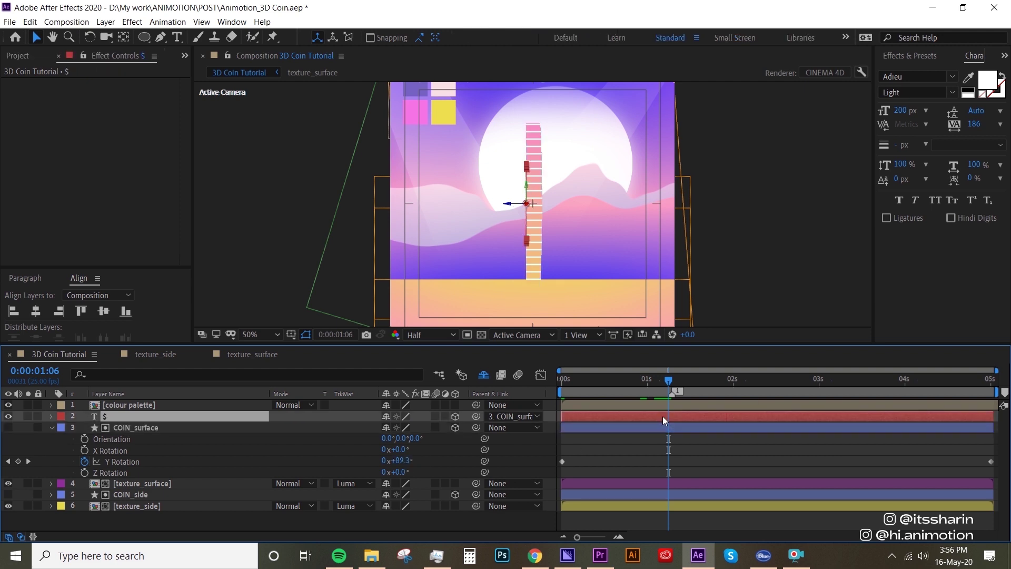
key(ctrl+shift+d)
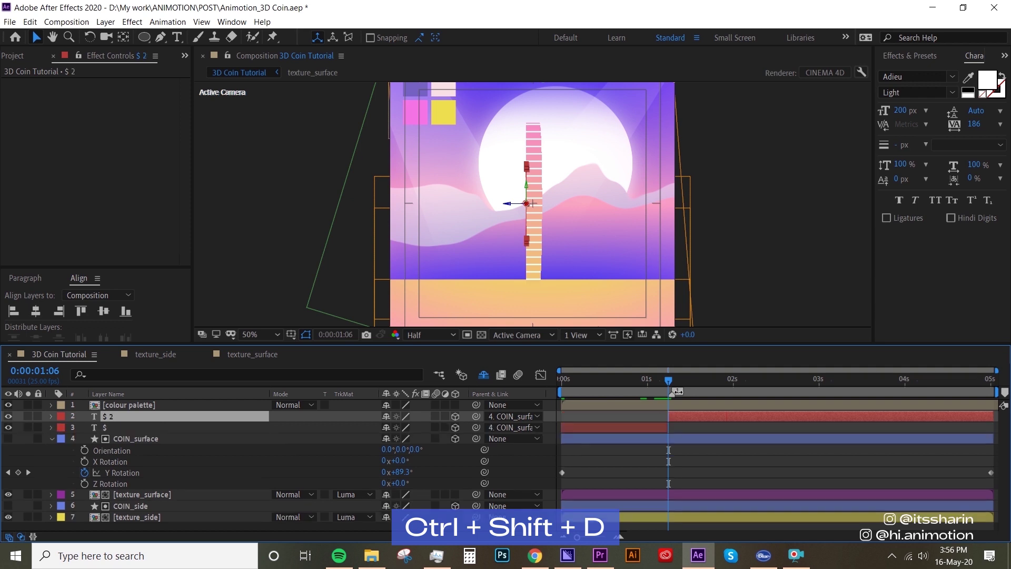
- Show Top and Active Camera views side by side at 0:00:01:13 and make COIN_surface visible
click(691, 384)
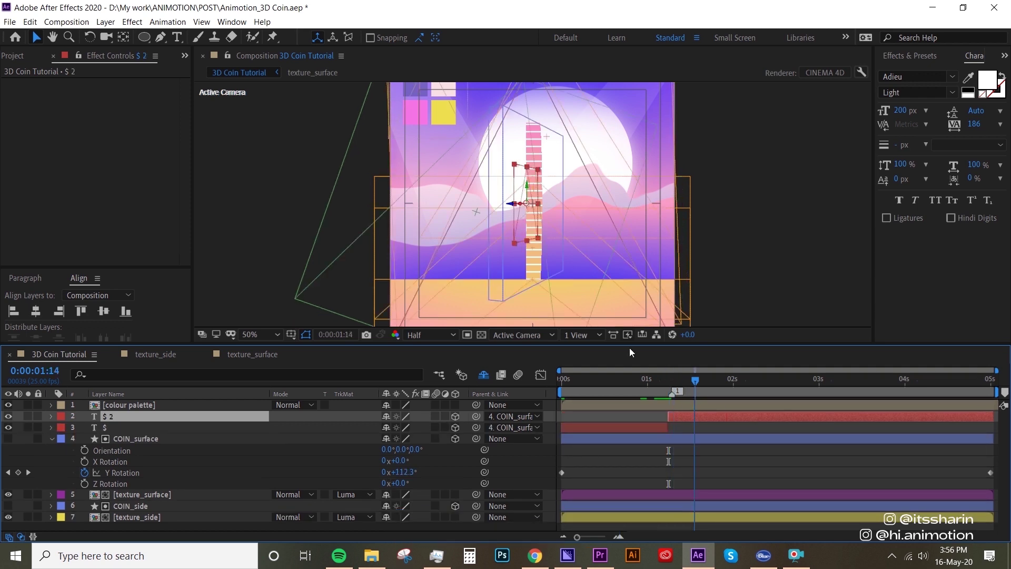
click(585, 334)
click(620, 365)
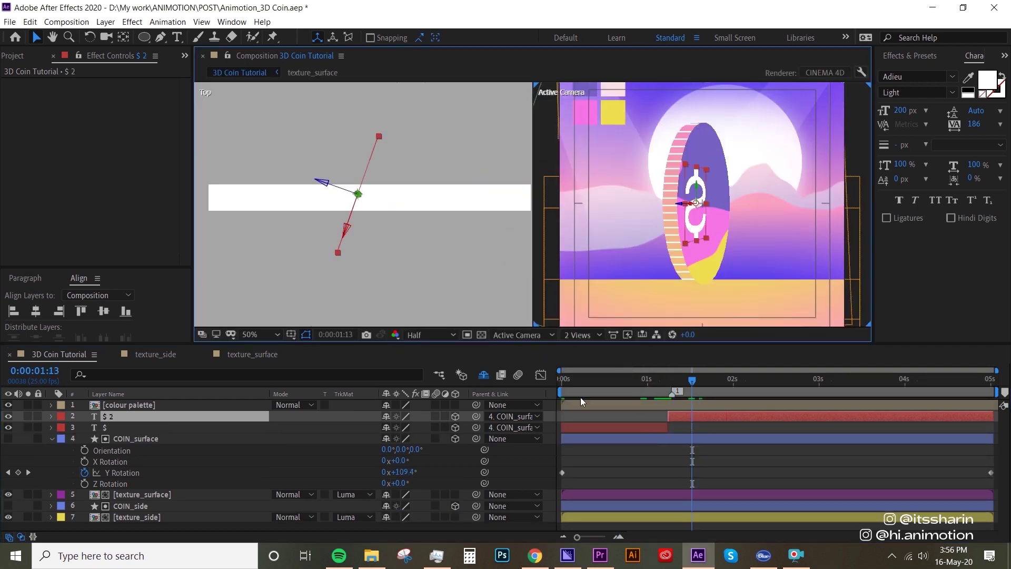
click(9, 441)
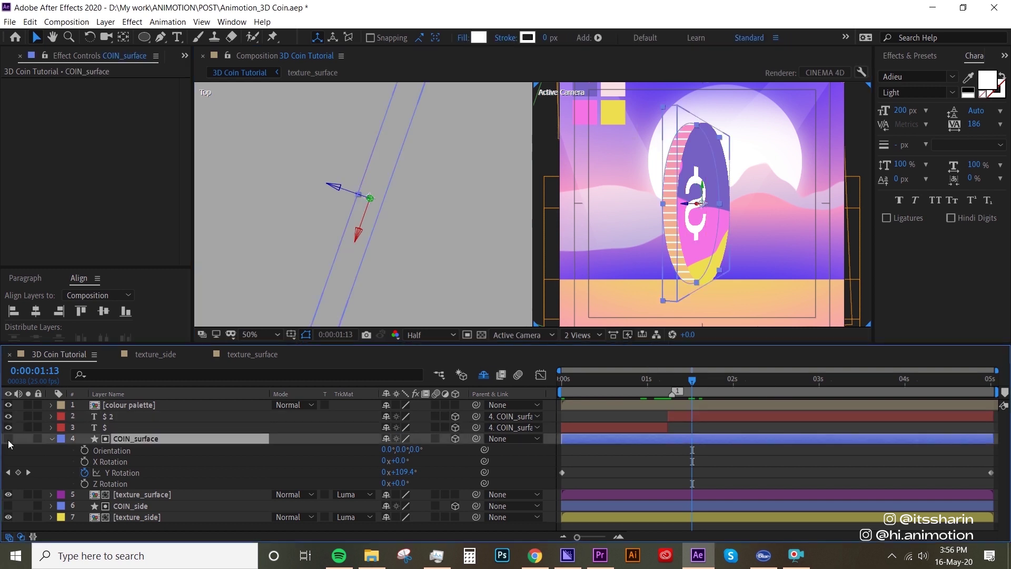
click(9, 439)
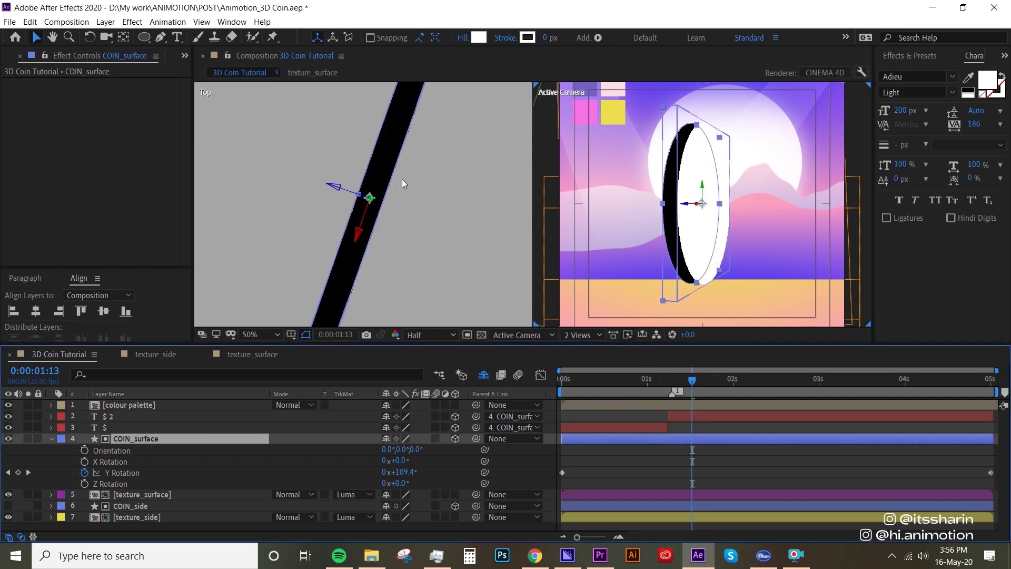
- Move the $ 2 layer through the coin's thickness to its opposite face in the Top view
click(682, 415)
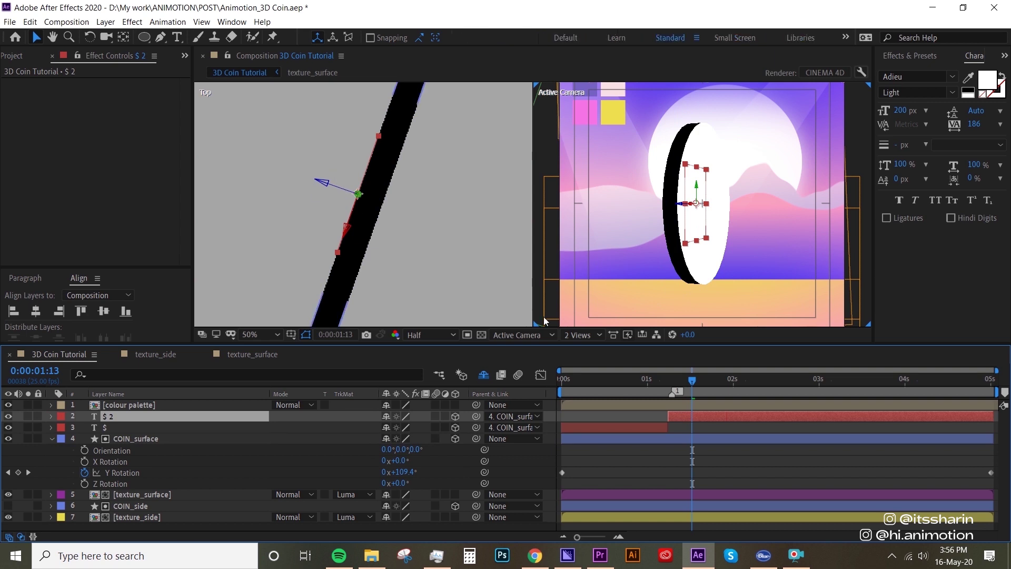
drag(340, 191, 331, 337)
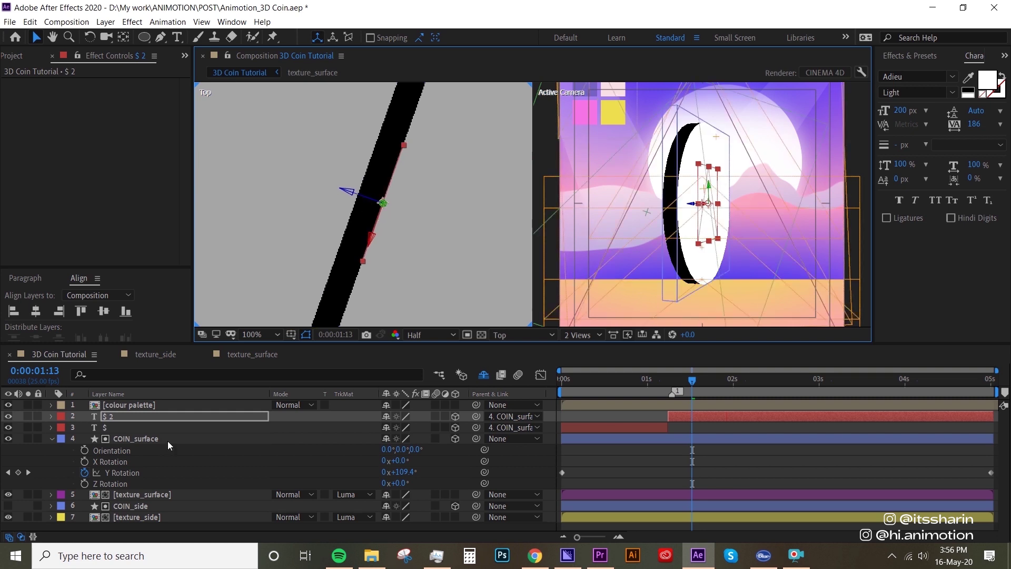
- Hide COIN_surface and mirror the $ 2 layer horizontally by setting its X scale to -150%
click(8, 440)
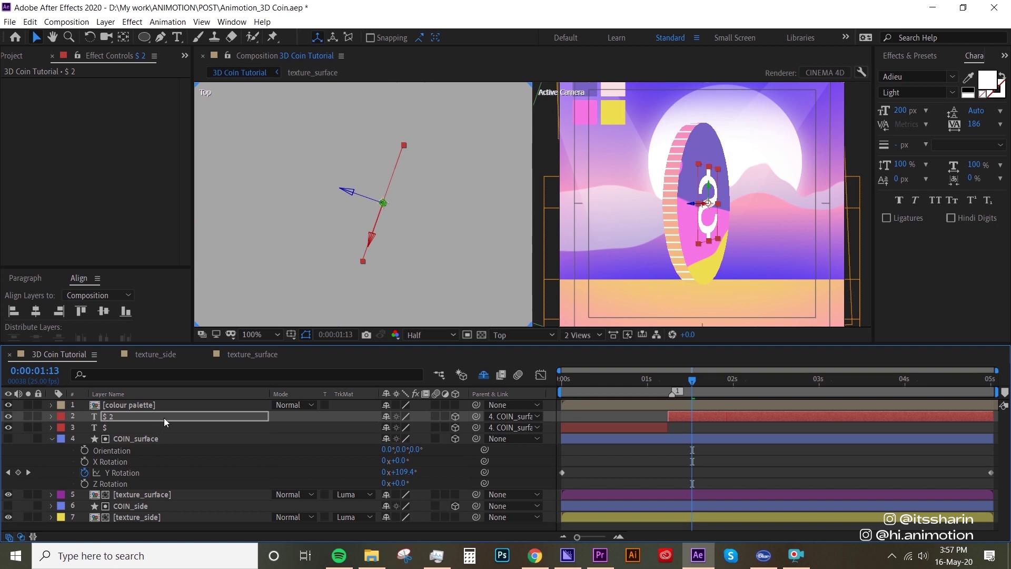
click(220, 416)
key(s)
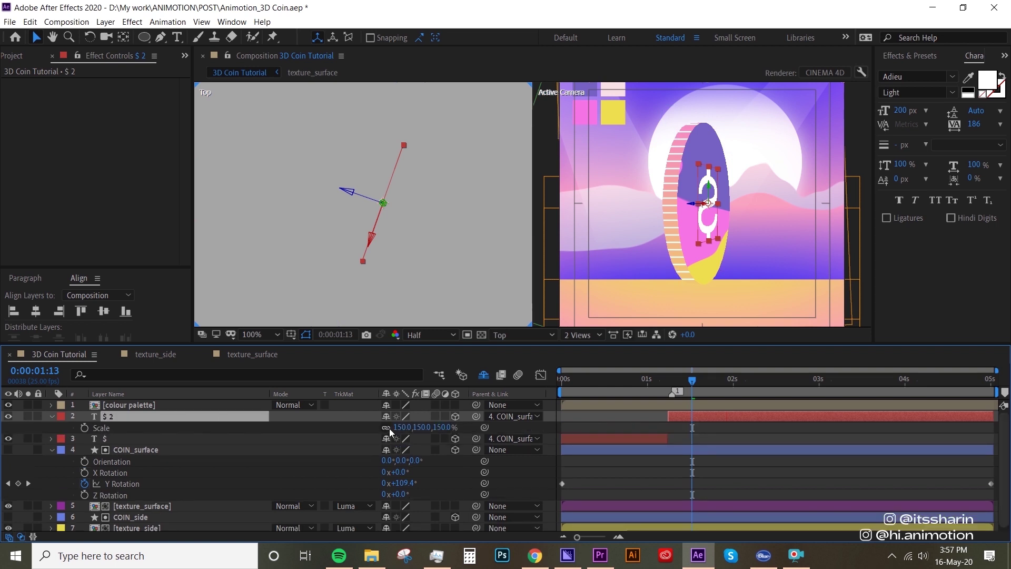
click(400, 427)
text(-)
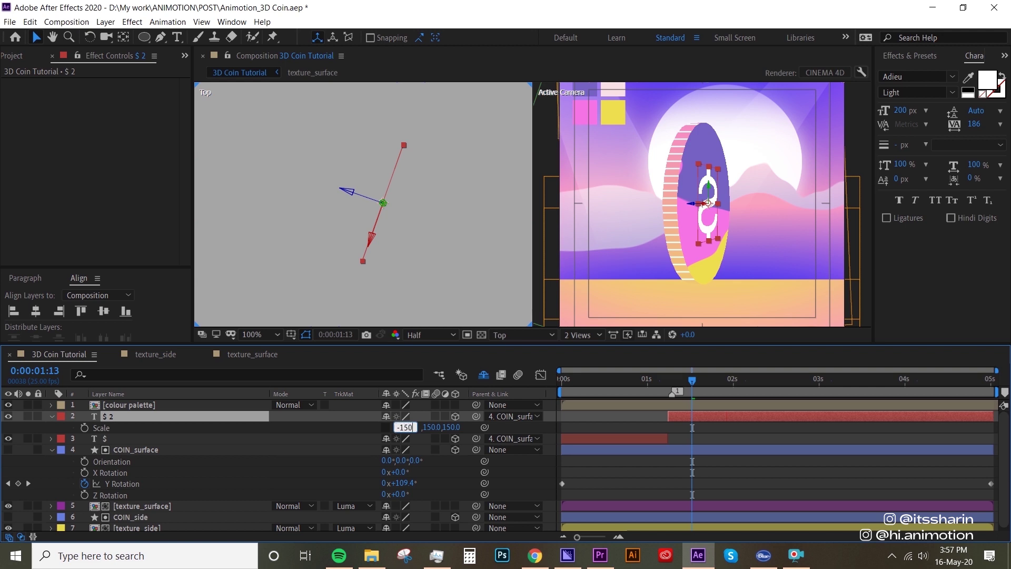
text(150)
key(Return)
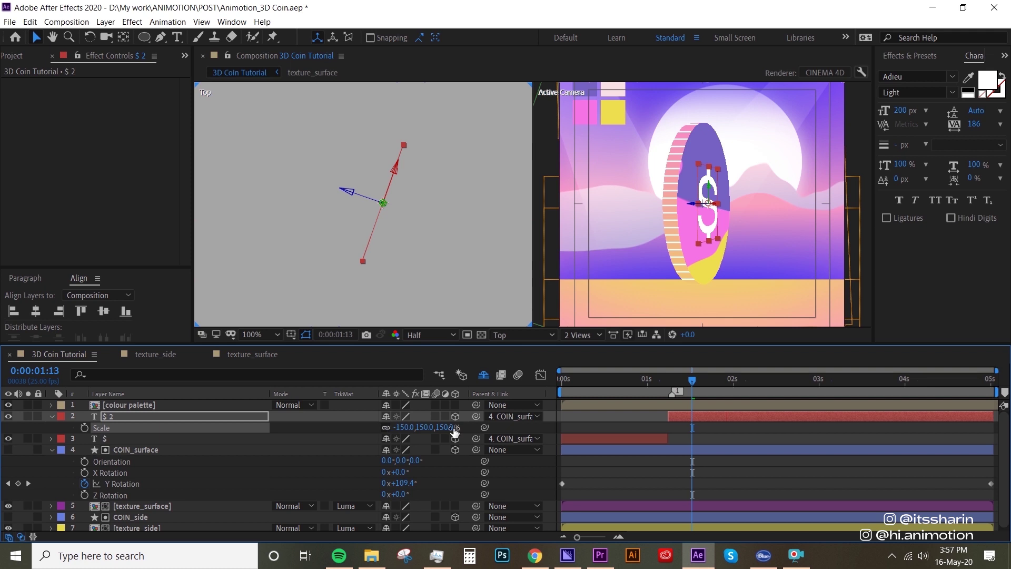
- Scrub to 0:00:03:18, where the coin is edge-on, and split the $ 2 layer there
drag(693, 380, 846, 387)
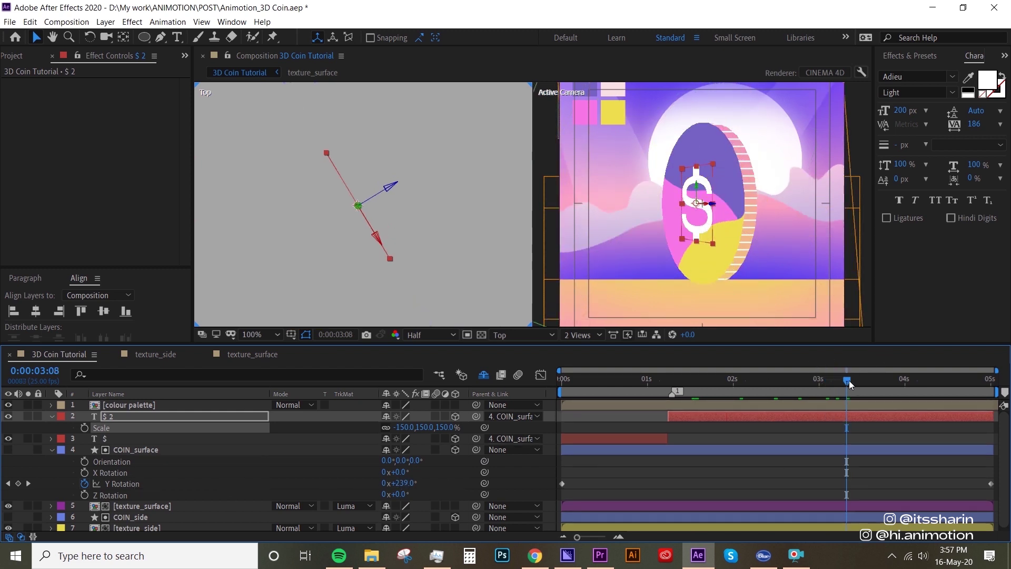
drag(864, 380, 886, 373)
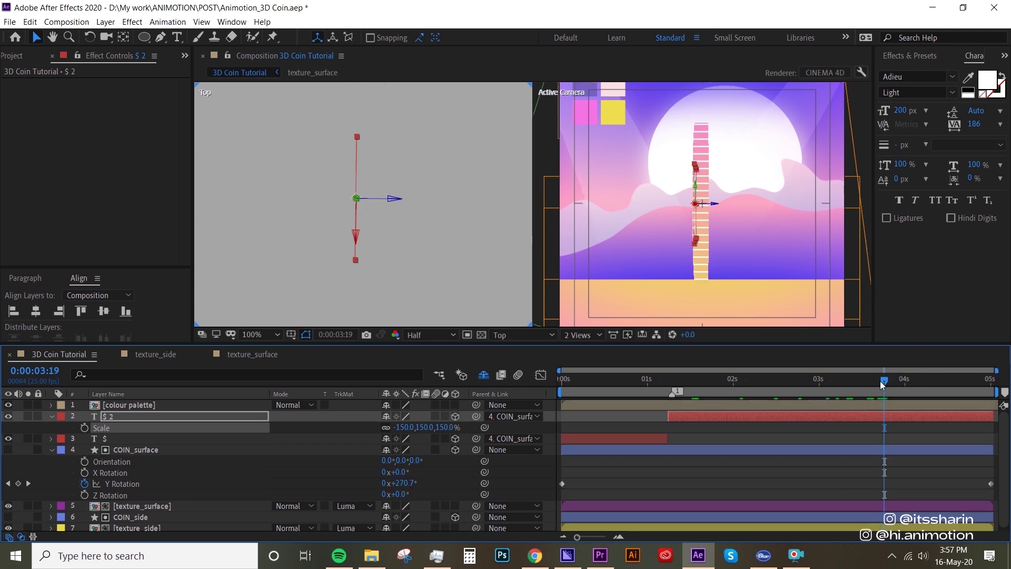
click(881, 382)
drag(882, 384, 881, 381)
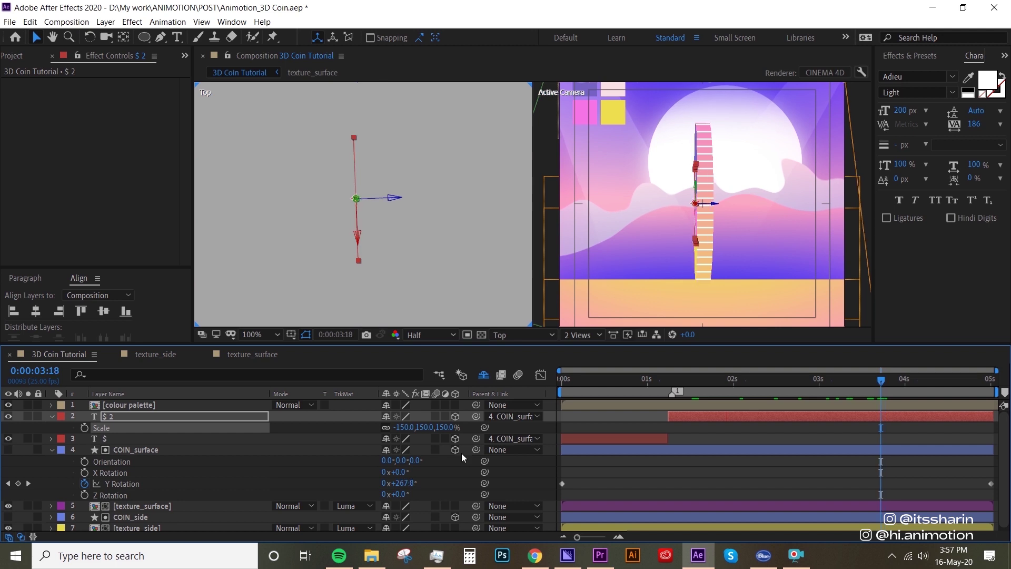
click(185, 416)
key(ctrl+shift+d)
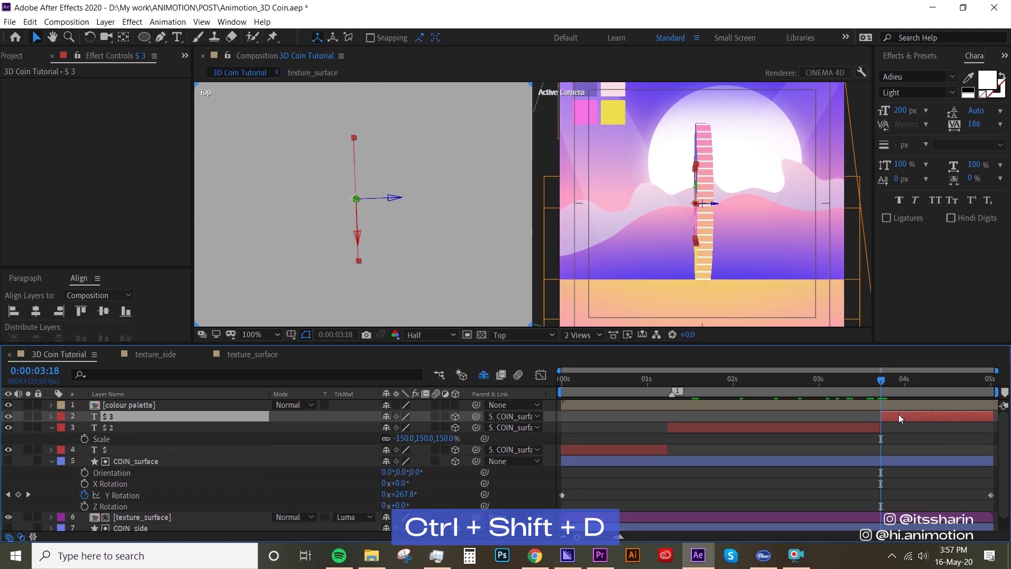
- Copy the Position and Scale values of the original $ layer onto the $ 3 layer
click(119, 449)
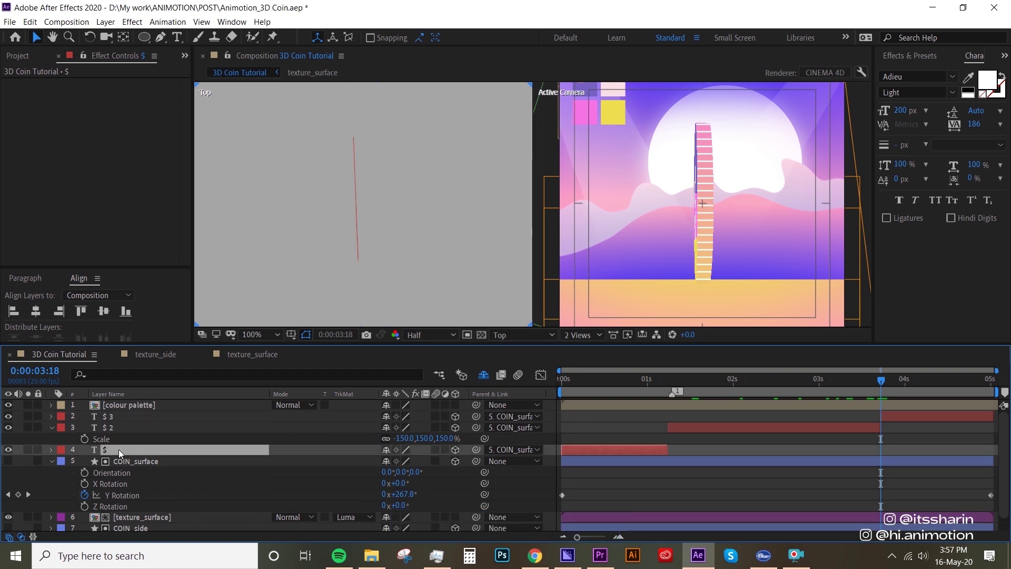
key(p)
key(shift+s)
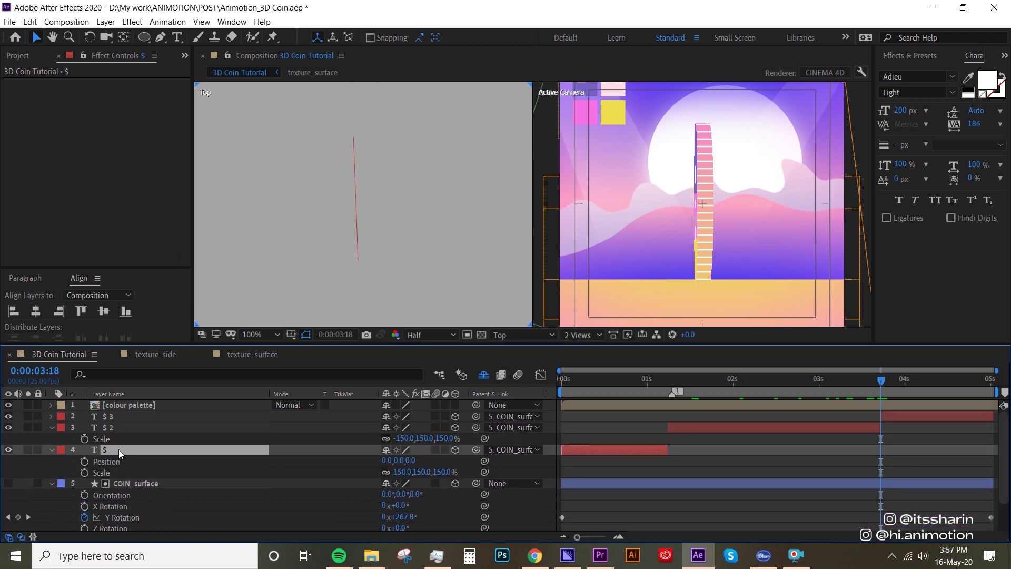
click(119, 461)
shift+click(113, 471)
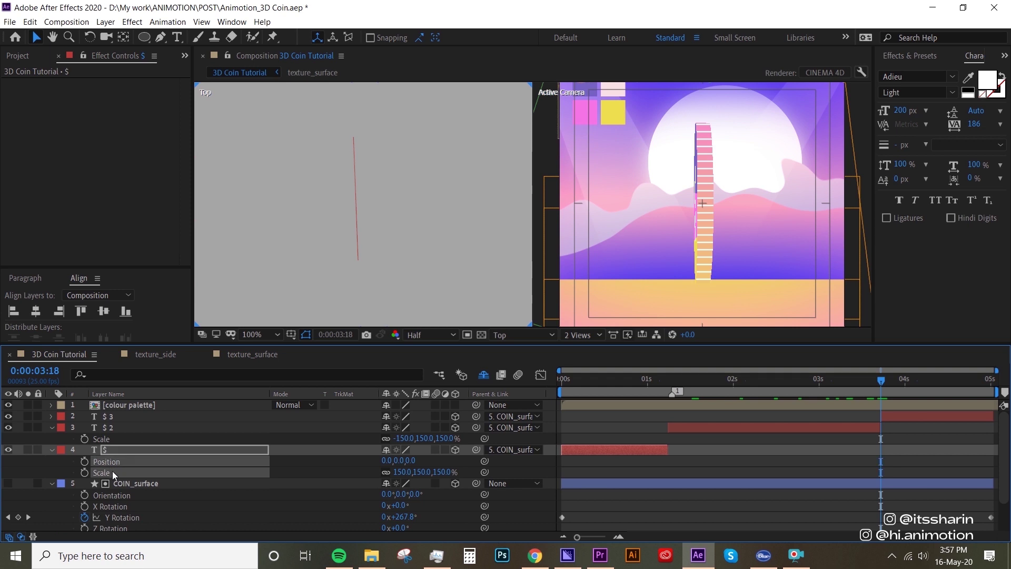
click(927, 414)
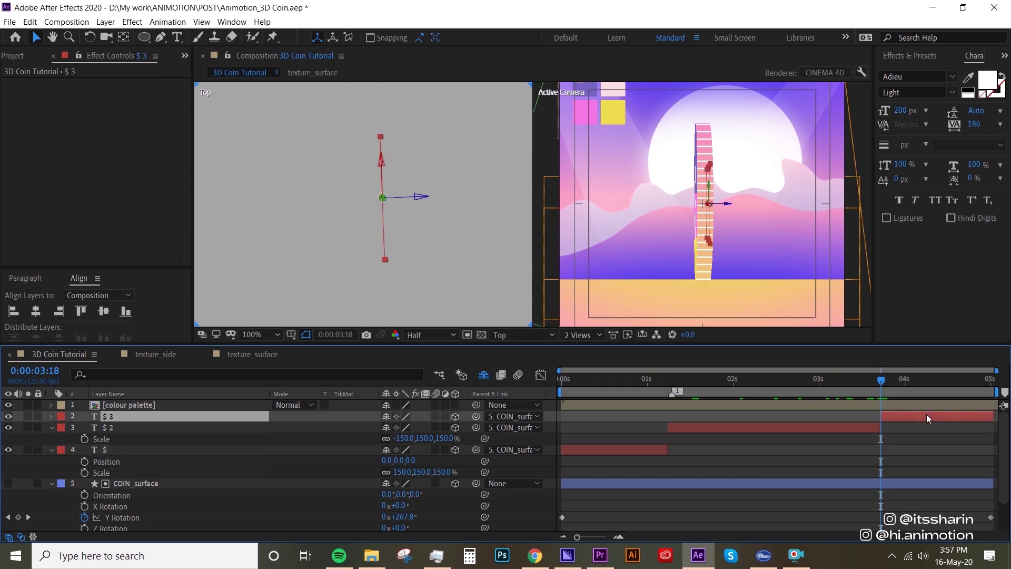
- Collapse the properties of all layers and return to a single Active Camera view
key(ctrl+a)
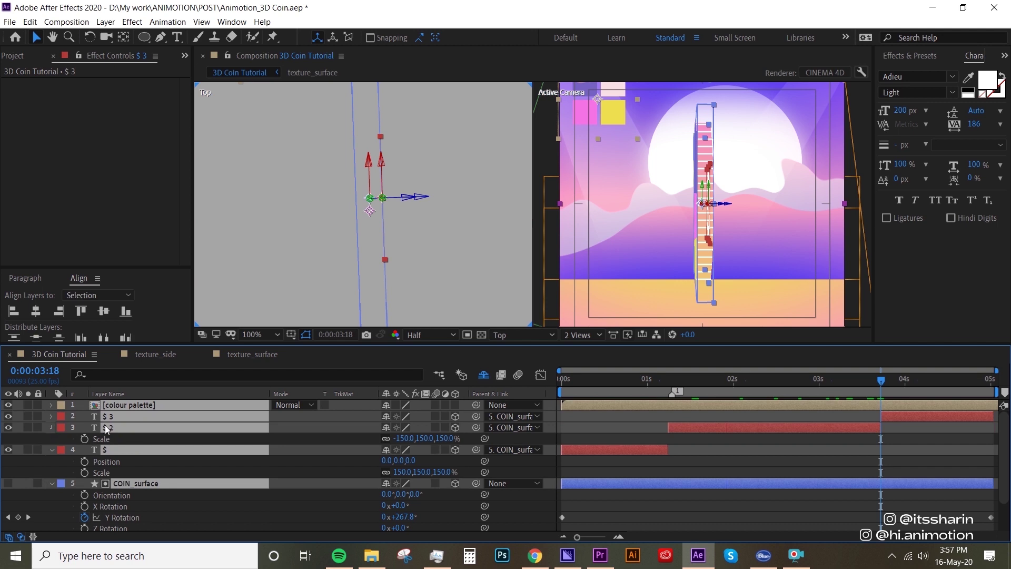
key(ctrl+grave)
click(658, 415)
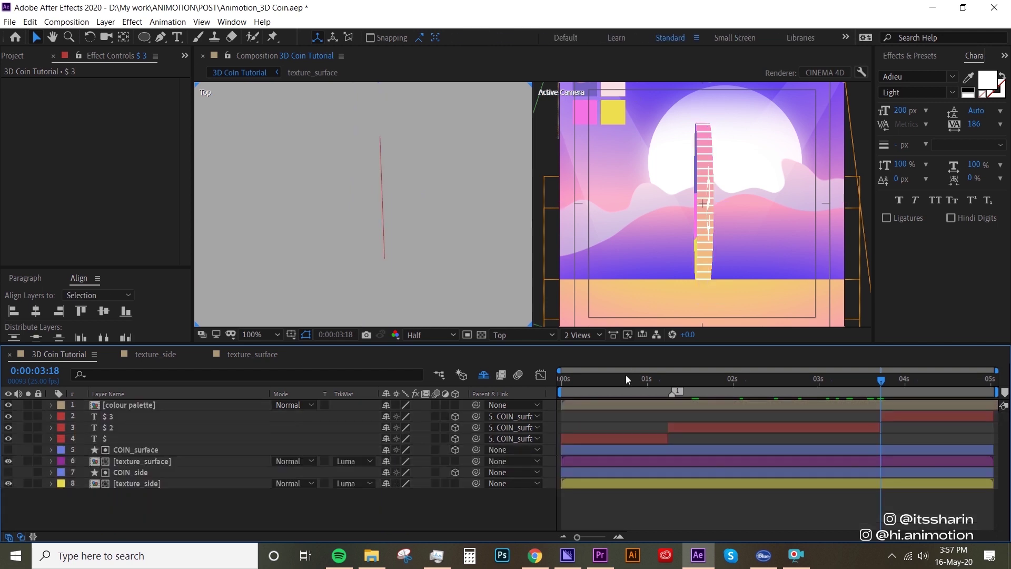
click(584, 334)
click(579, 346)
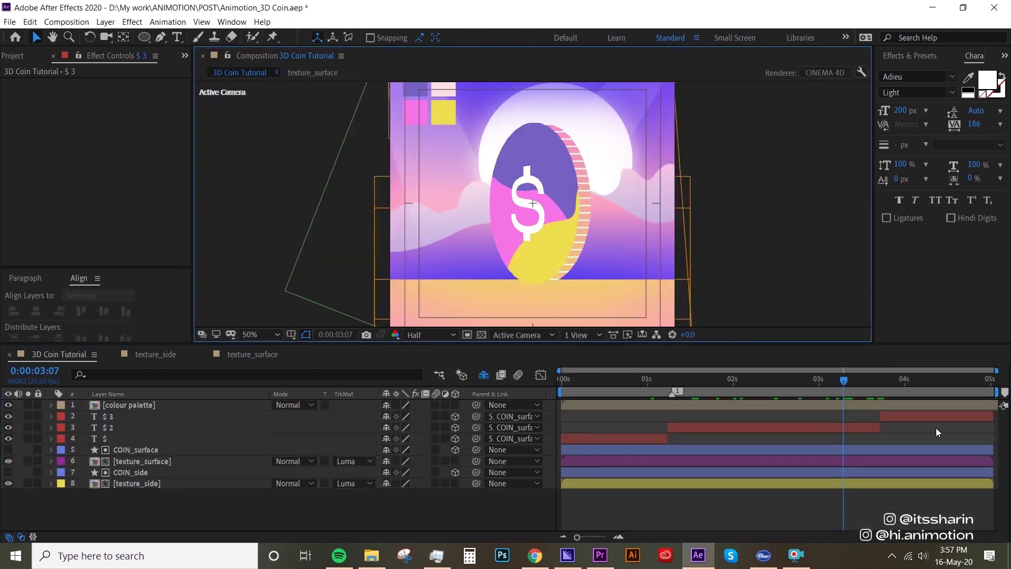
- Pre-compose the layers from $ 3 down to texture_side into a composition named coin_animation
click(904, 415)
shift+click(141, 483)
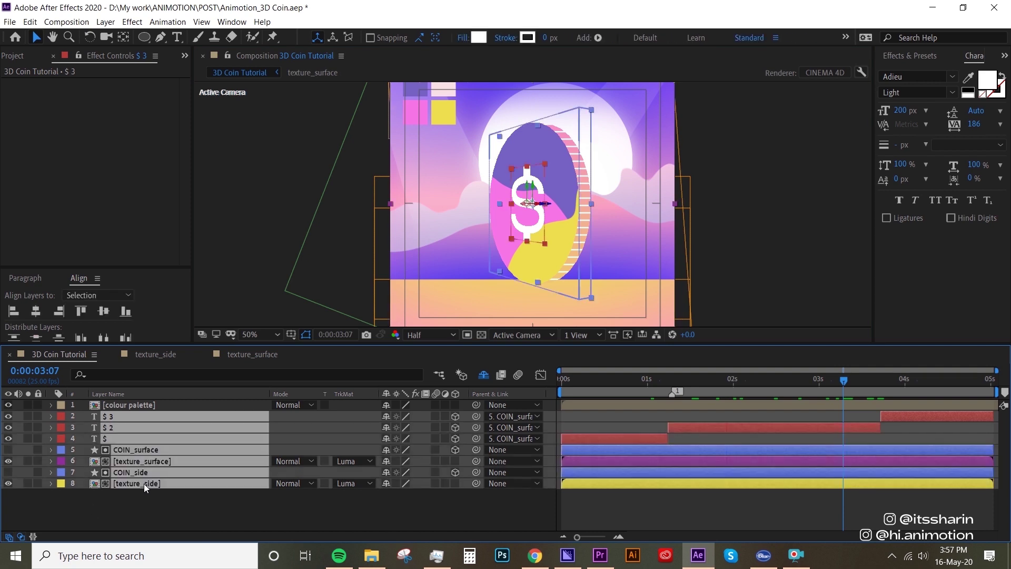
right_click(143, 482)
click(220, 421)
text(co)
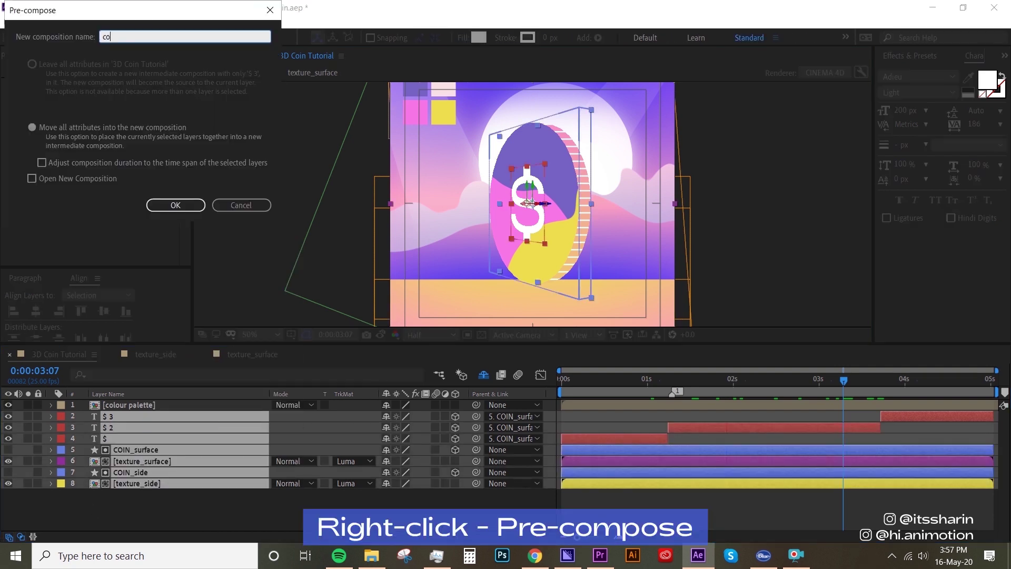
text(in_animation)
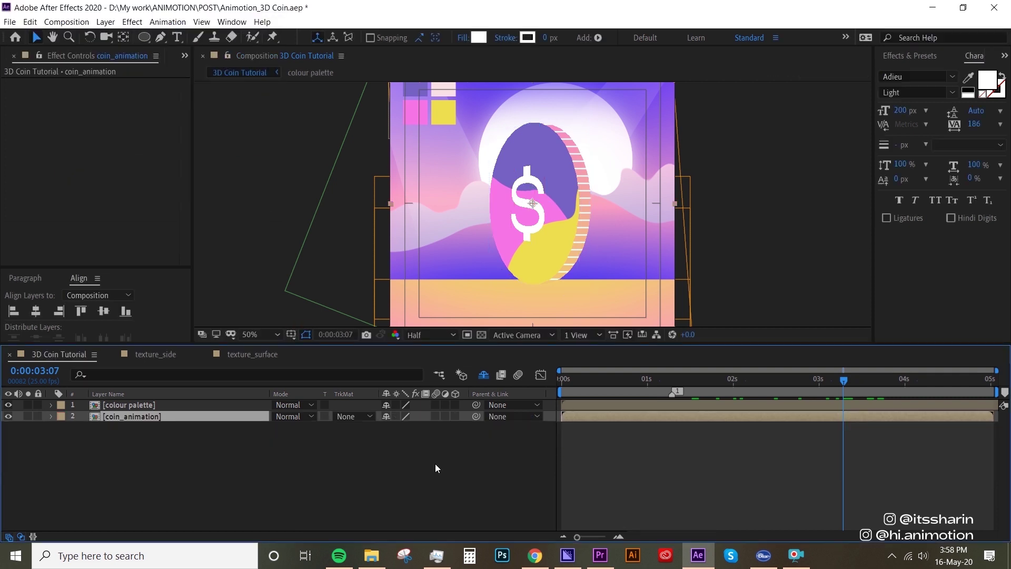
- Give the coin_animation layer a Cyan label and duplicate the layer
click(624, 482)
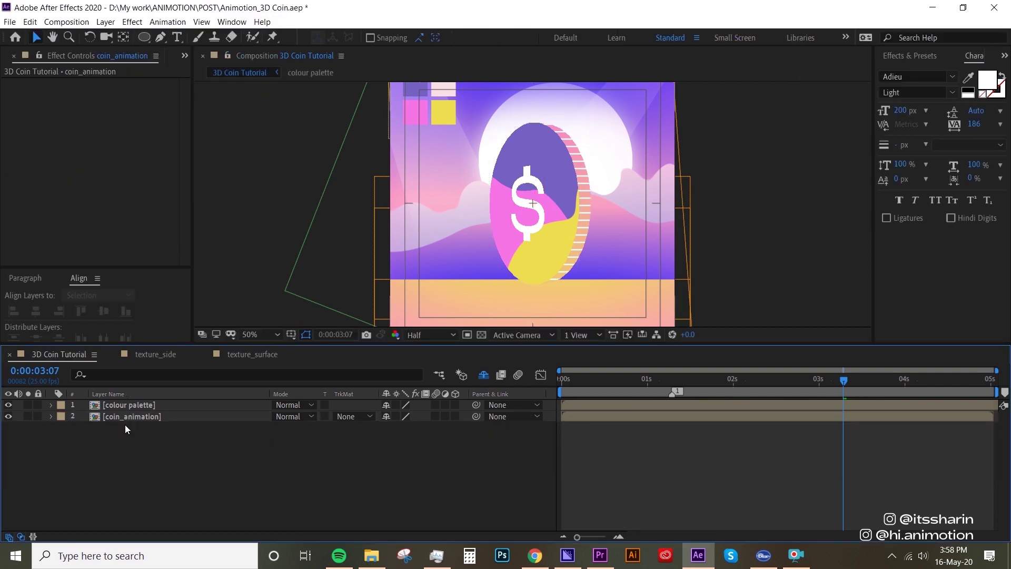
click(61, 420)
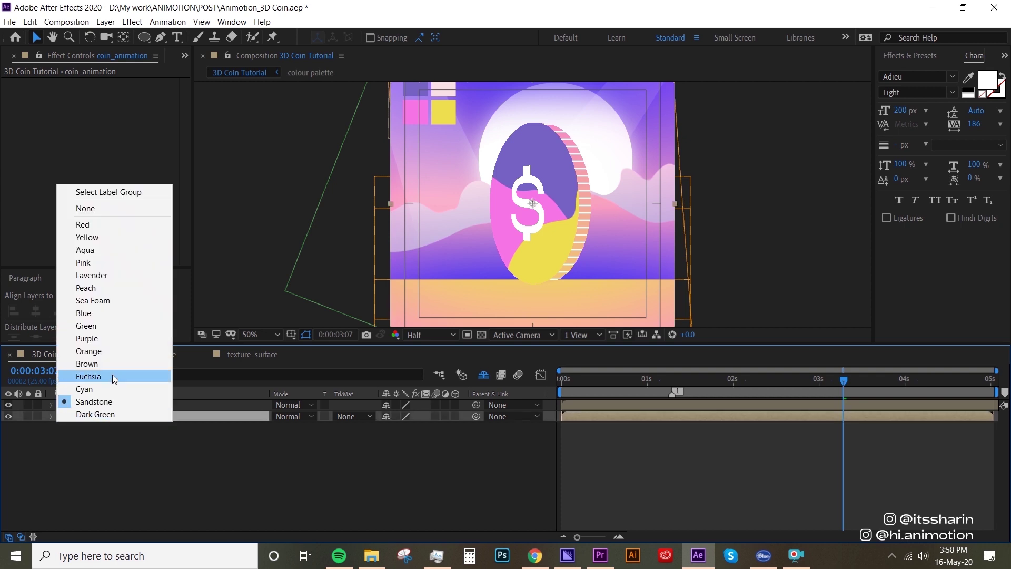
click(84, 389)
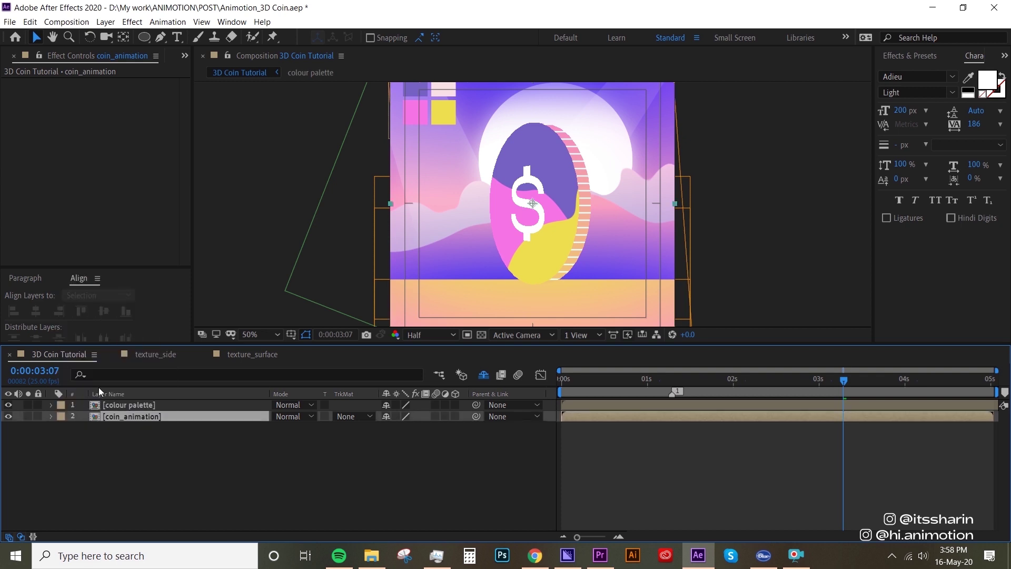
click(623, 380)
click(670, 392)
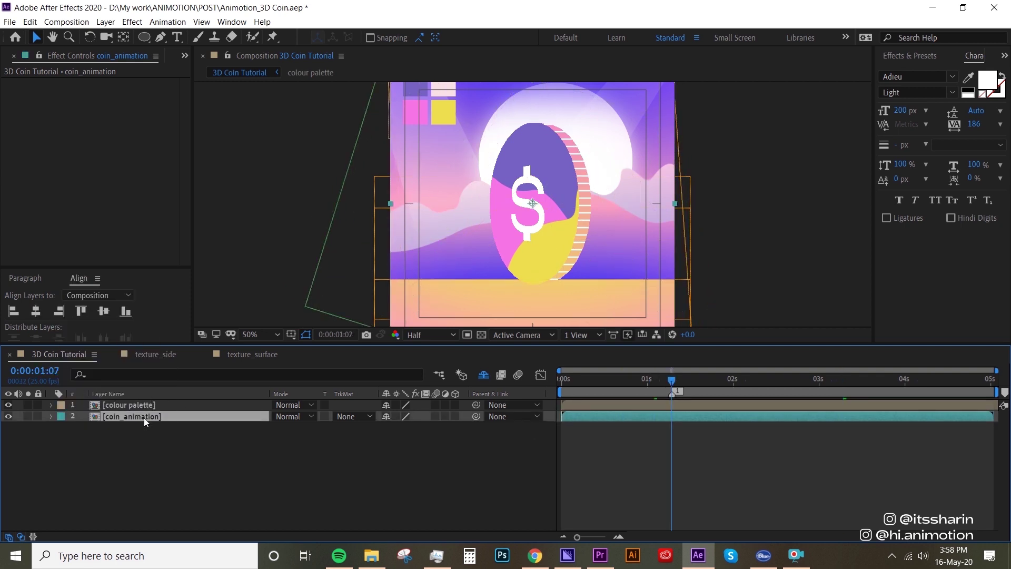
key(ctrl+d)
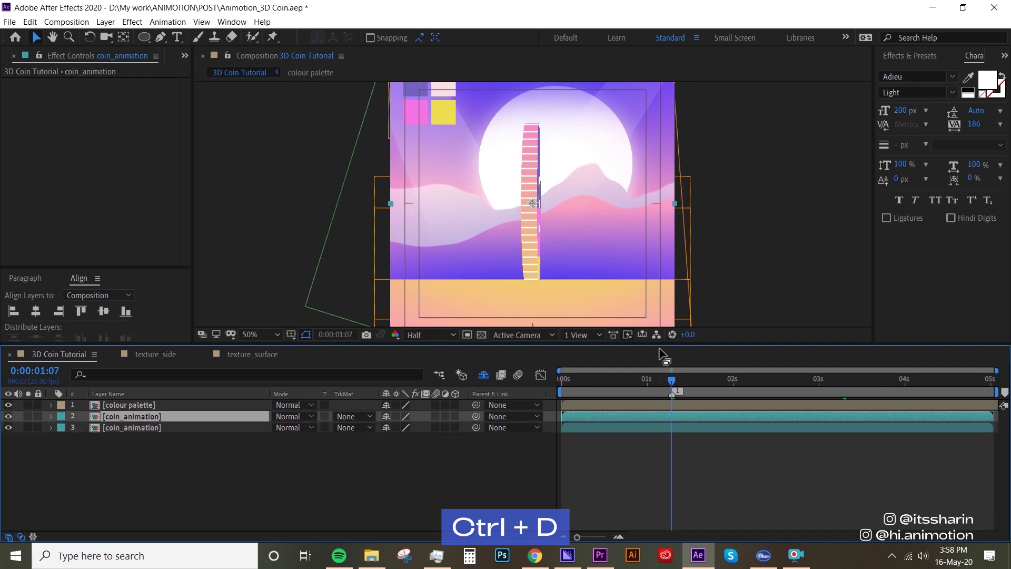
- Rename the lower coin_animation copy as shadow and parent it to the upper coin_animation layer
key(Home)
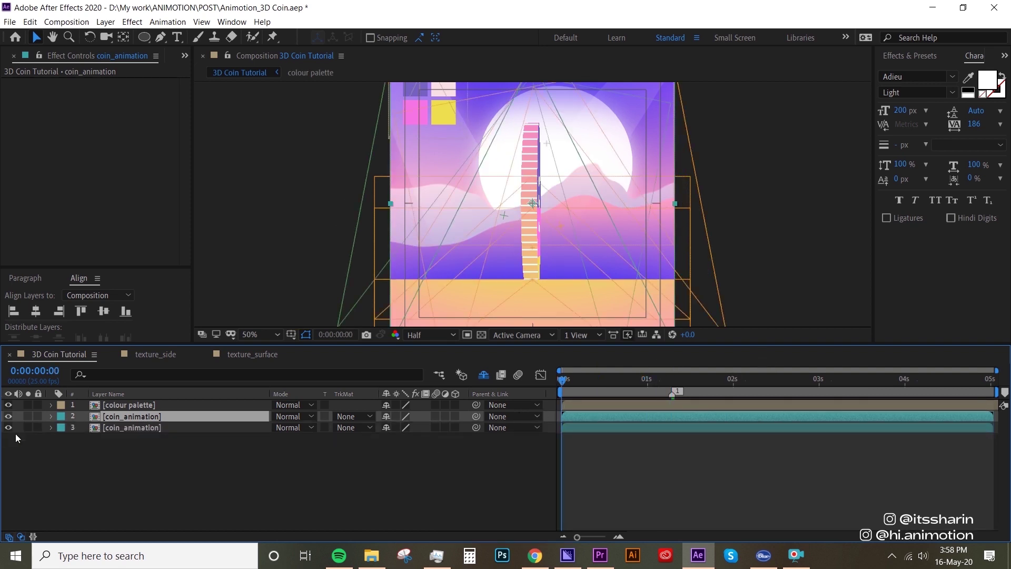
click(161, 427)
key(Return)
text(shadow)
key(Return)
drag(477, 428, 460, 420)
click(577, 447)
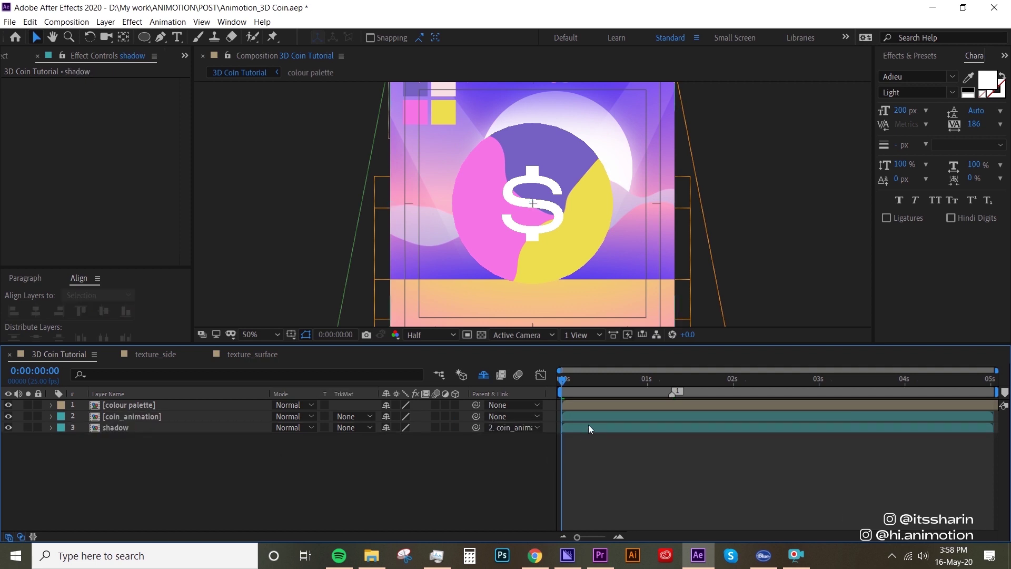
- Unlink the shadow layer's scale and flip it vertically with a Y scale of -100%
click(588, 425)
key(s)
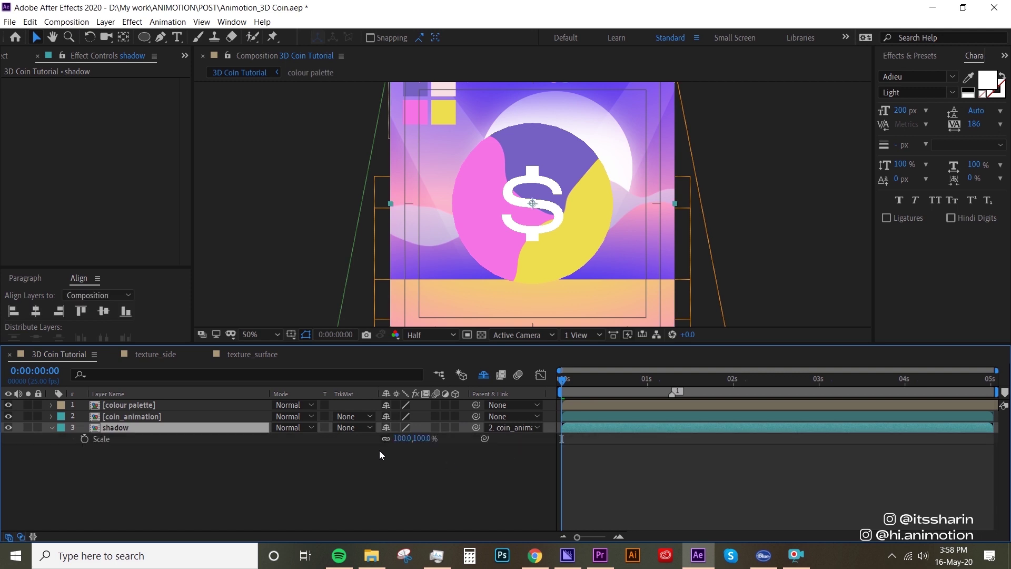
click(387, 438)
click(422, 439)
text(-100)
key(Return)
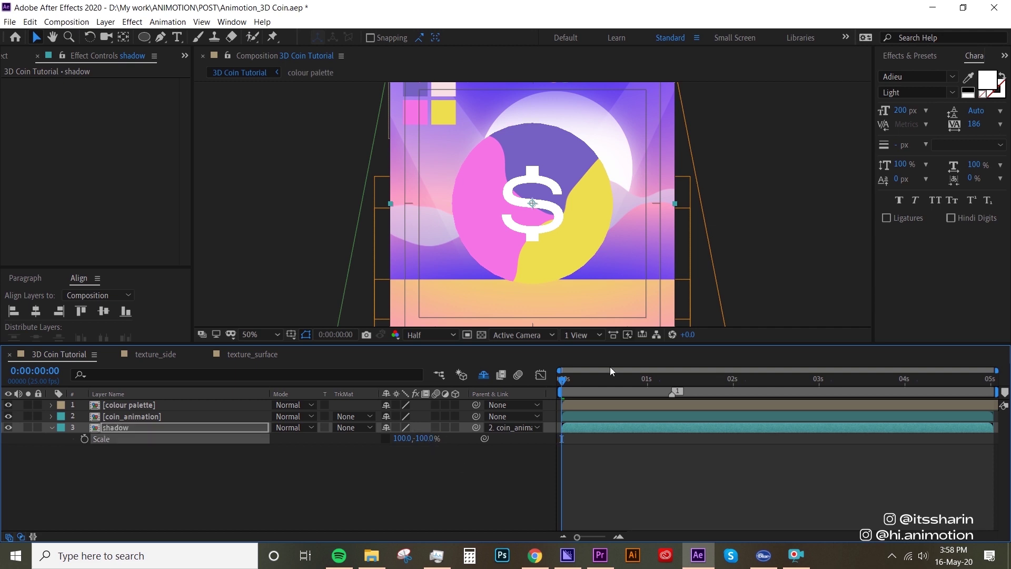
- Move the shadow layer straight down so it sits beneath the coin like a reflection
click(589, 442)
click(602, 425)
scroll(595, 220, down, 2)
drag(557, 212, 539, 298)
key(Return)
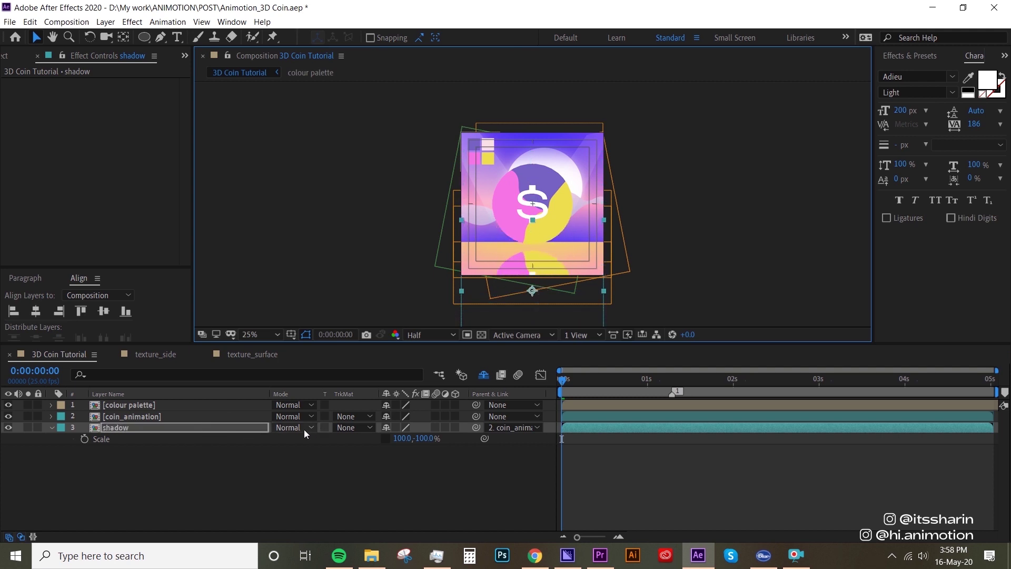
- Set the shadow layer's blending mode to Multiply and its opacity to 50%, then move to 0:00:00:23
click(294, 427)
click(358, 130)
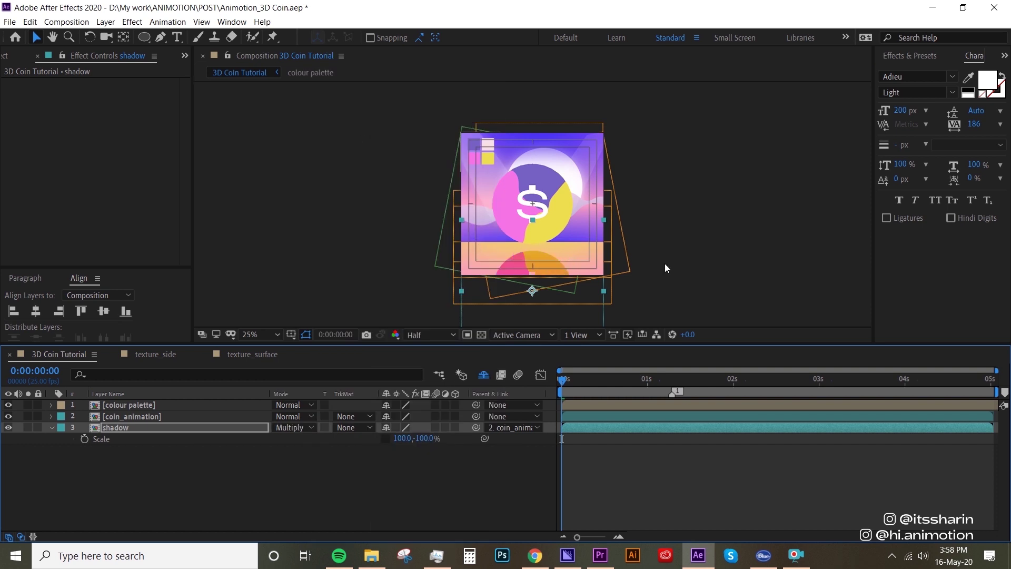
key(t)
click(389, 439)
text(50)
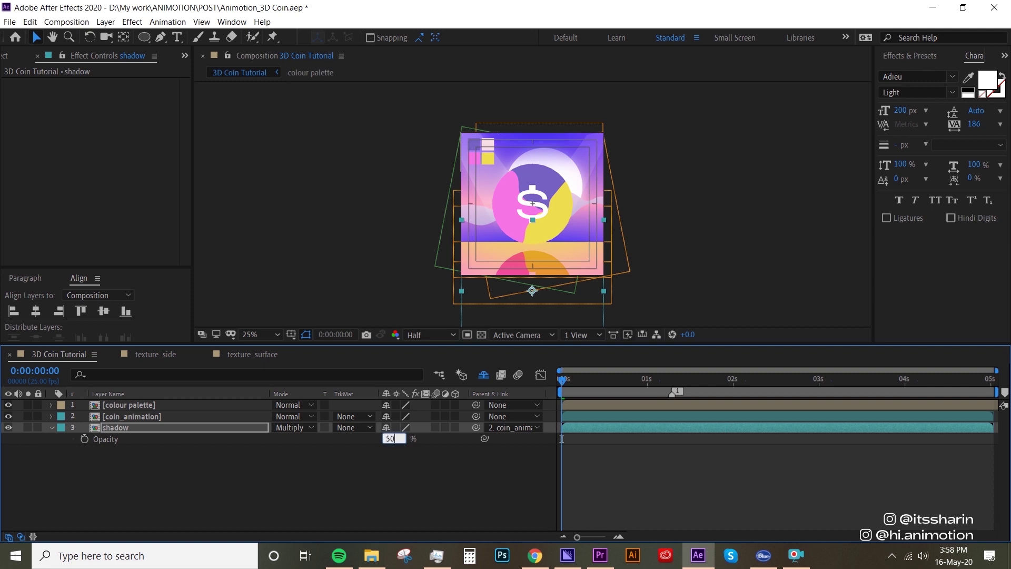
key(Return)
click(632, 475)
click(630, 390)
click(640, 388)
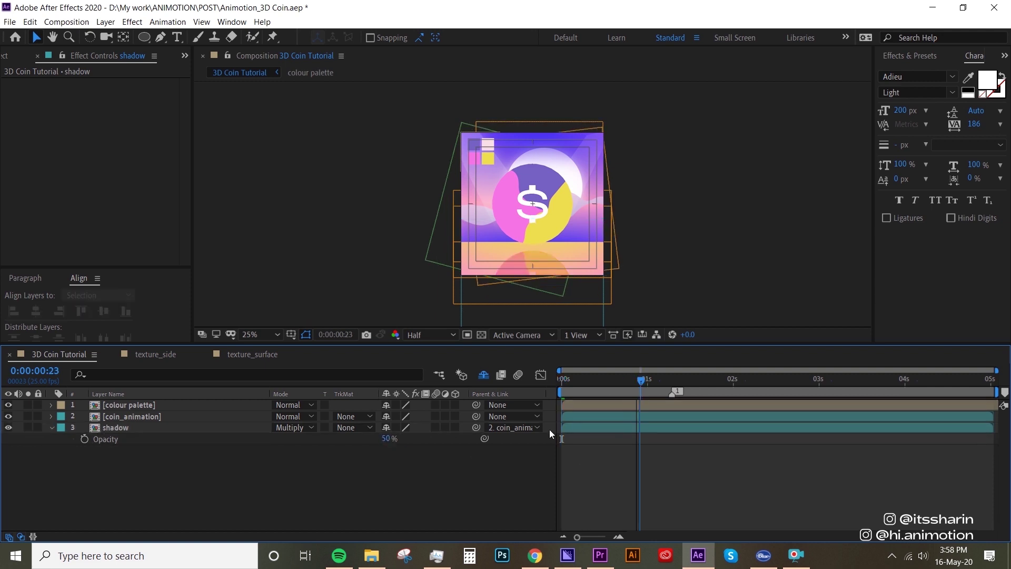
- Search the effects for scatter and apply the Scatter effect to the shadow layer
click(925, 57)
click(927, 72)
text(sc)
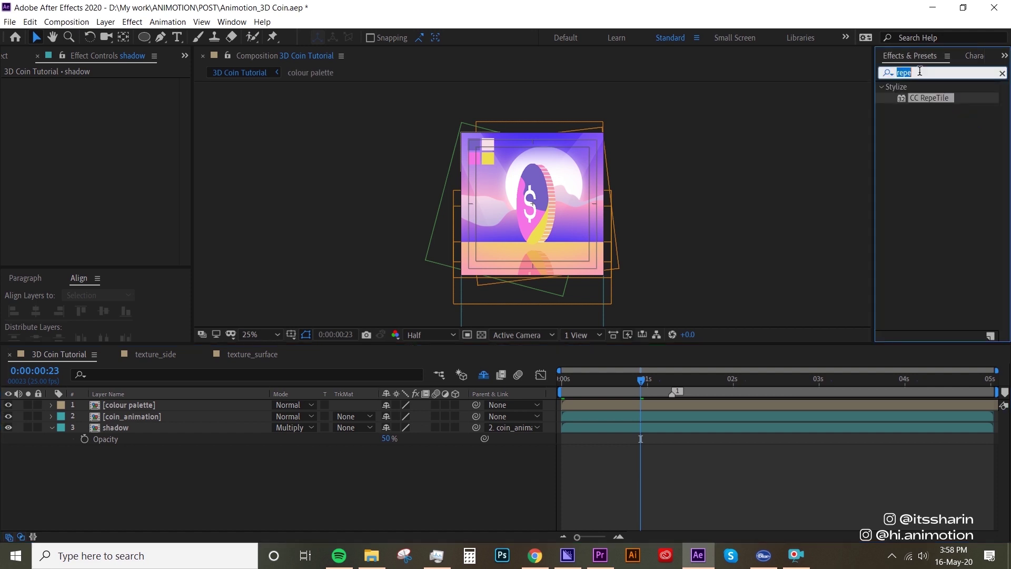
text(atter)
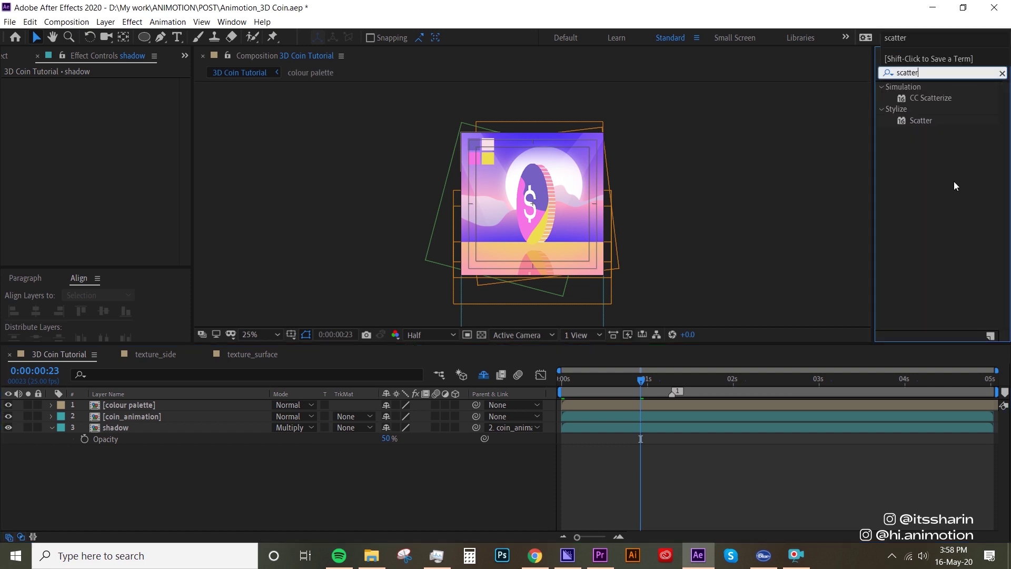
click(954, 185)
drag(918, 120, 169, 428)
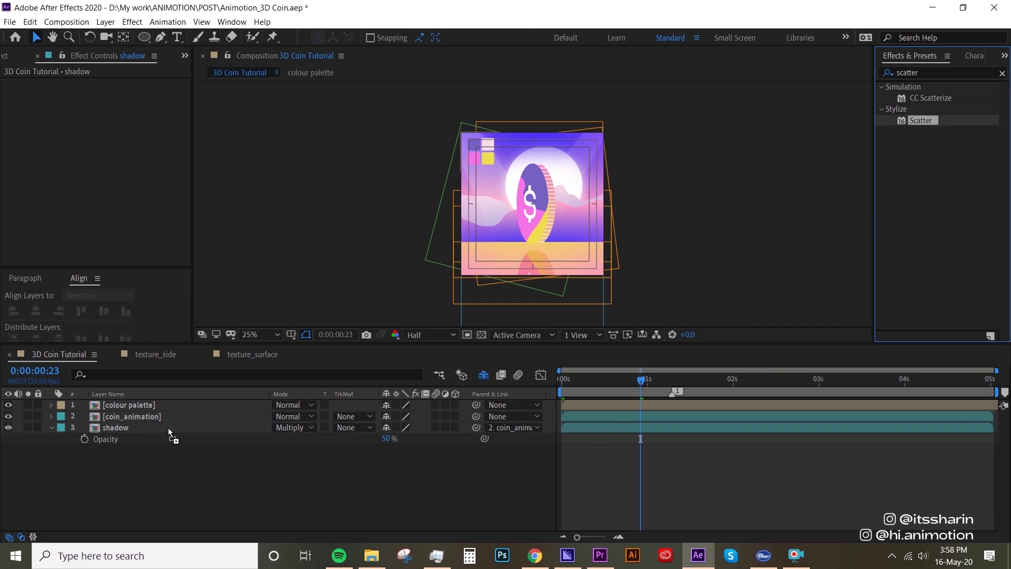
- Set the Scatter Amount on the shadow layer to 100
key(period)
key(period)
click(113, 93)
text(100)
key(Return)
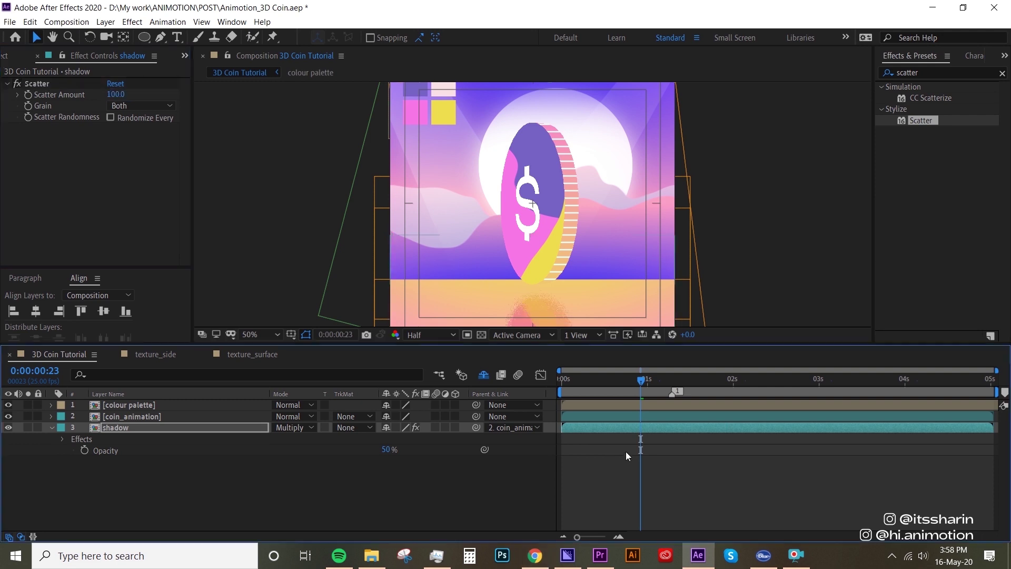
- Step and scrub through the coin animation to check the shadow reflection, ending at the first frame
click(625, 451)
key(Page_Down)
key(Page_Down)
key(Page_Down)
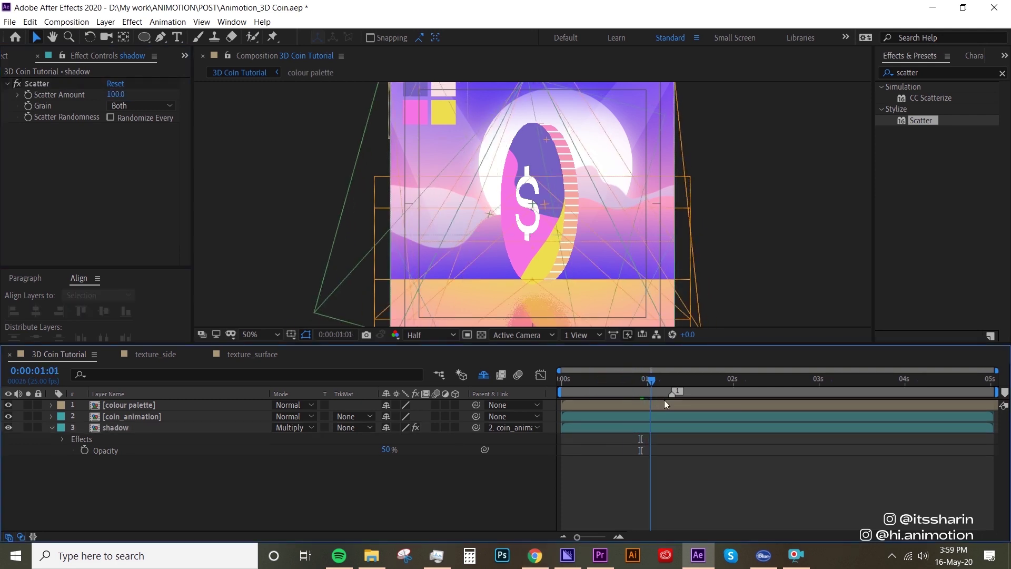
drag(773, 380, 404, 421)
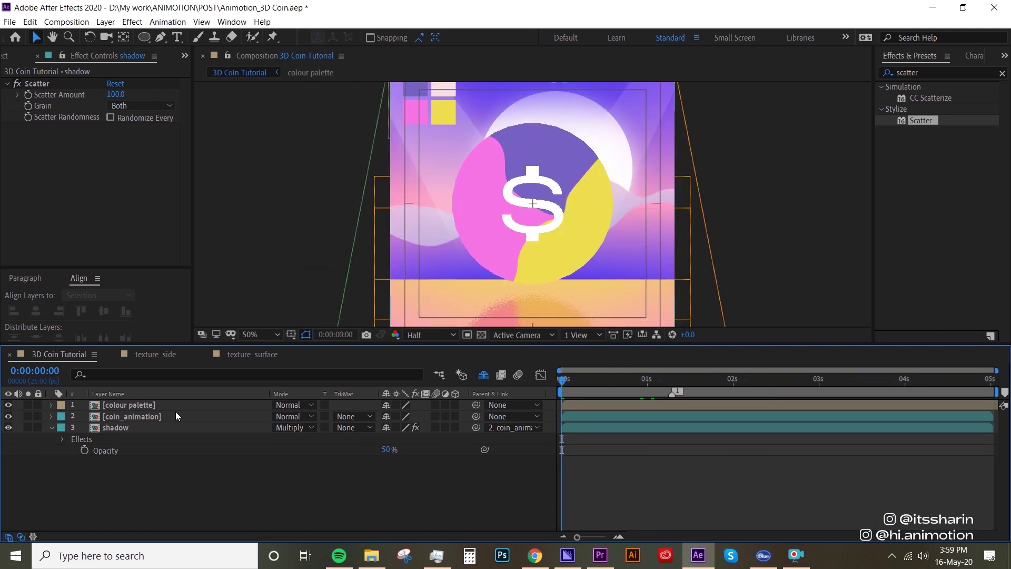
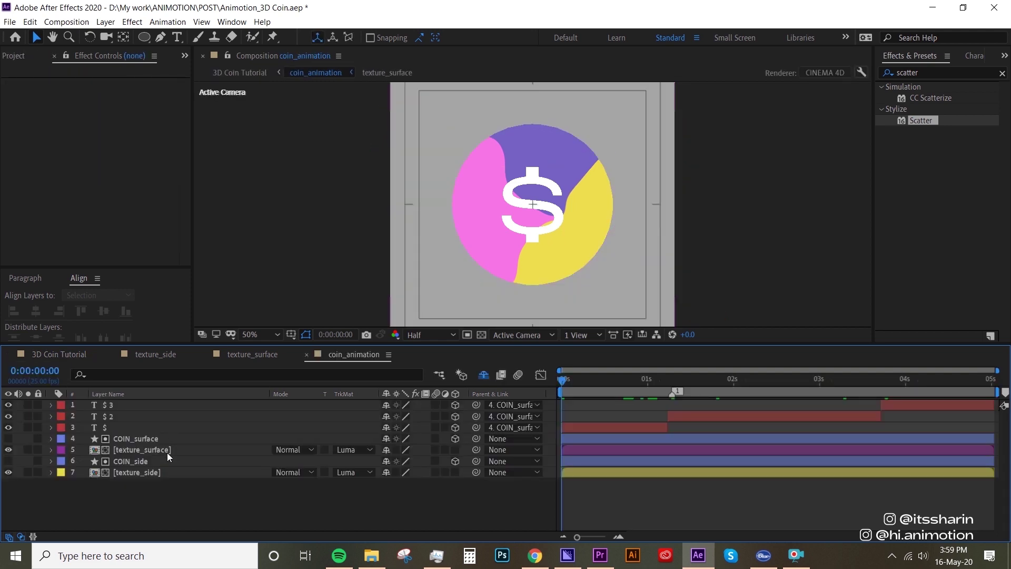
- Open the texture_surface composition inside coin_animation and add a new white (FFFFFF) solid to it
double_click(167, 452)
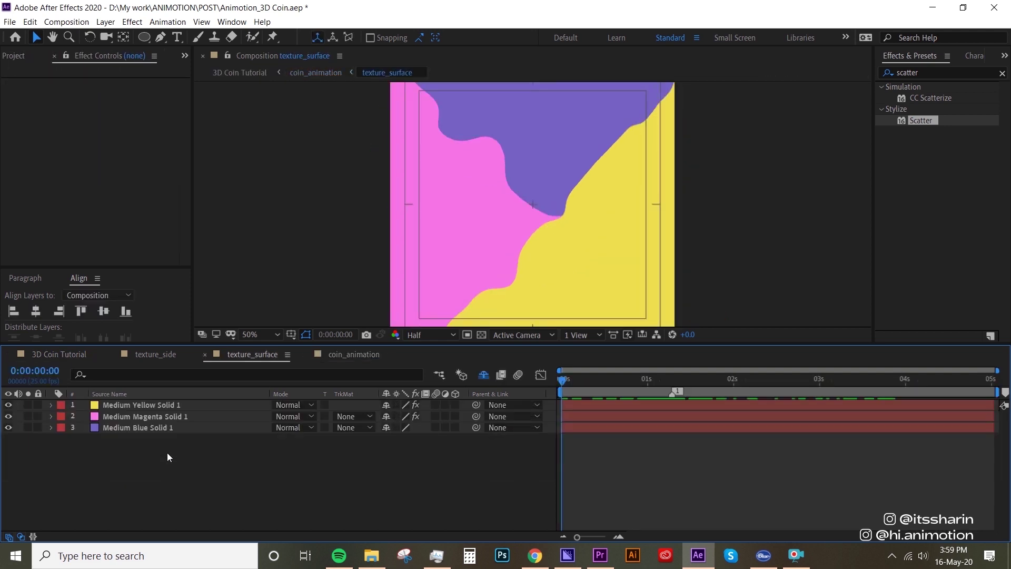
right_click(262, 474)
mouse_move(376, 353)
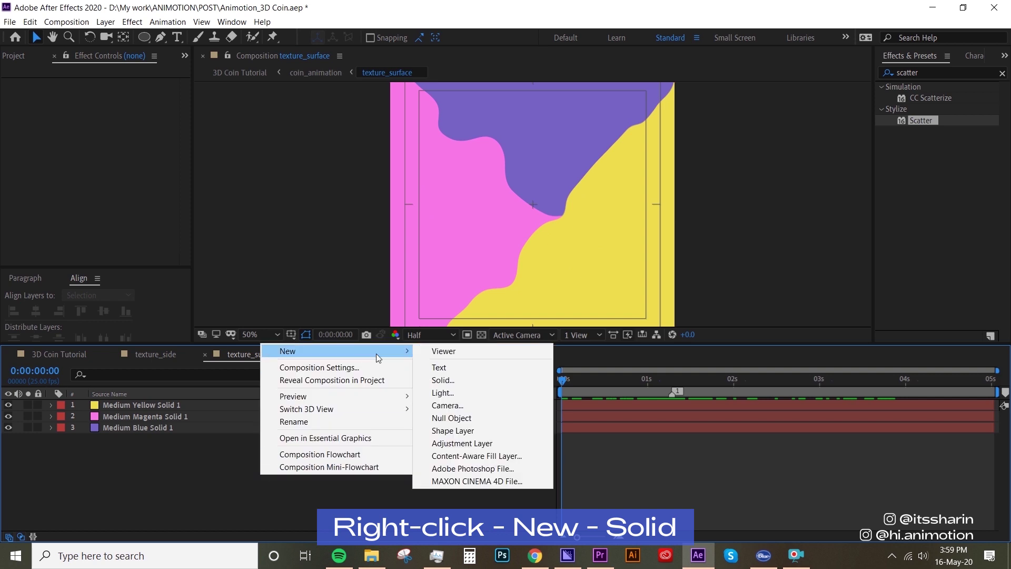
click(465, 382)
click(157, 233)
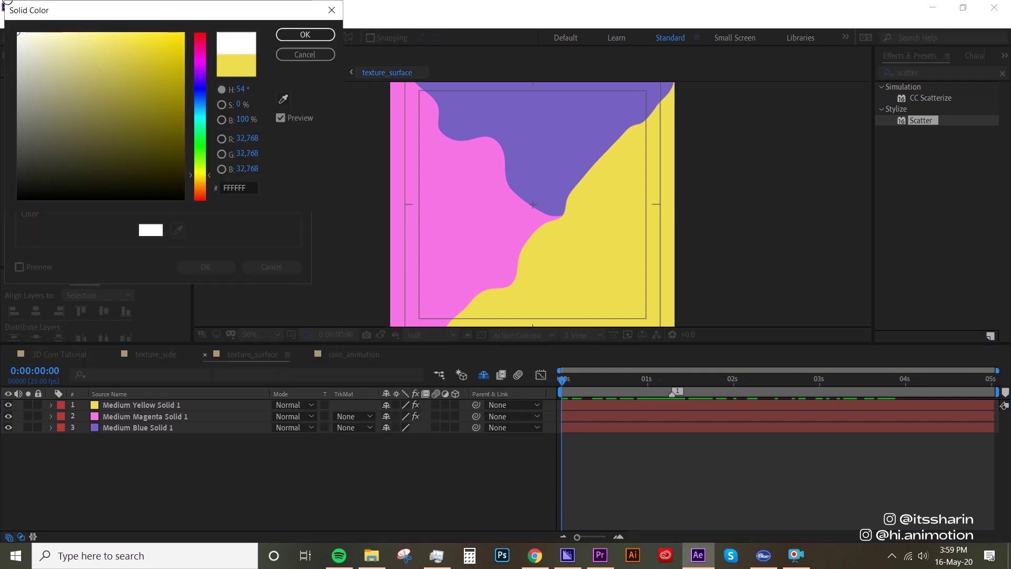
click(305, 34)
click(205, 266)
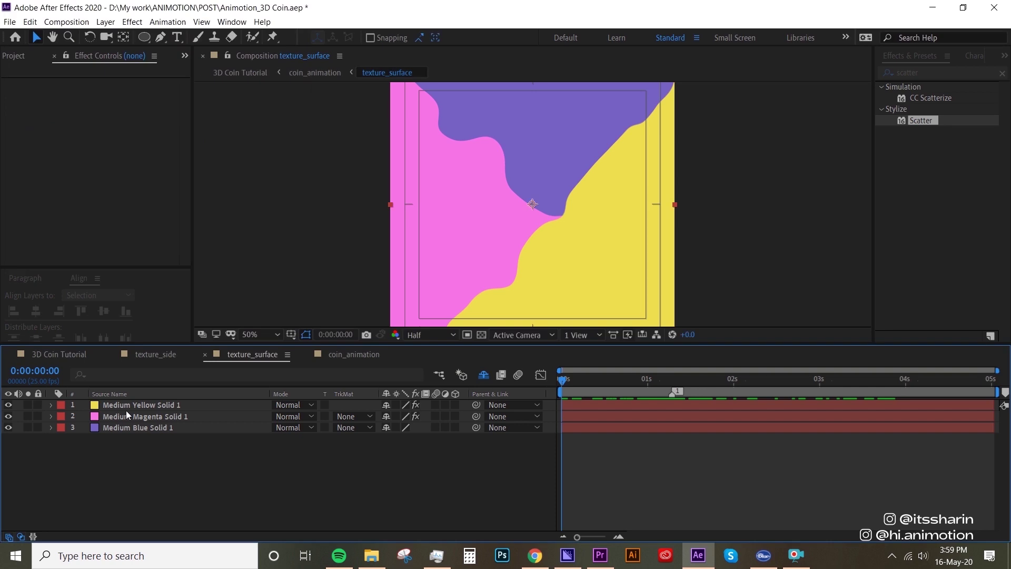
- Rename the white solid as shine and set its label colour to orange
key(Return)
text(shine)
key(Return)
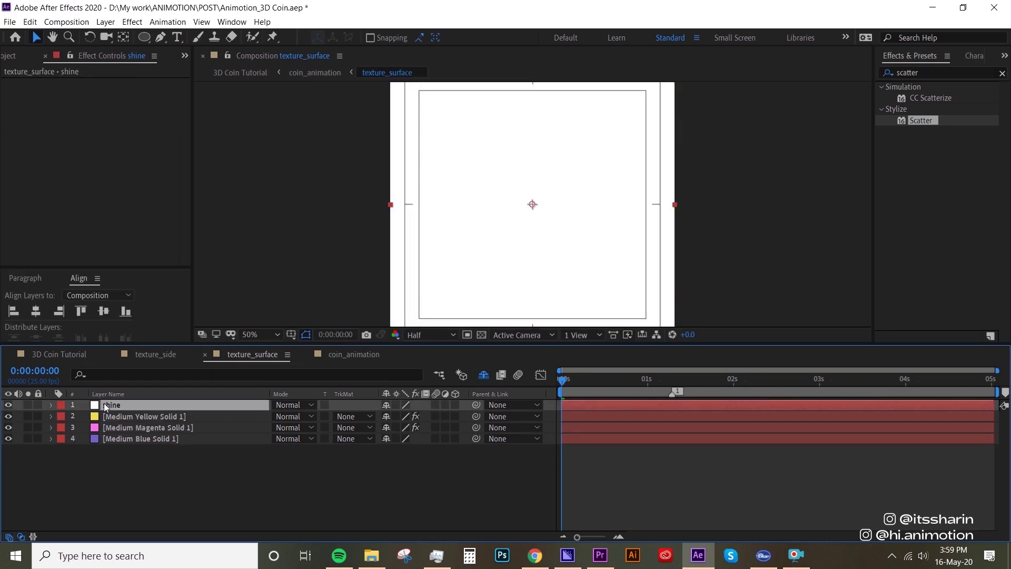
click(60, 404)
click(103, 343)
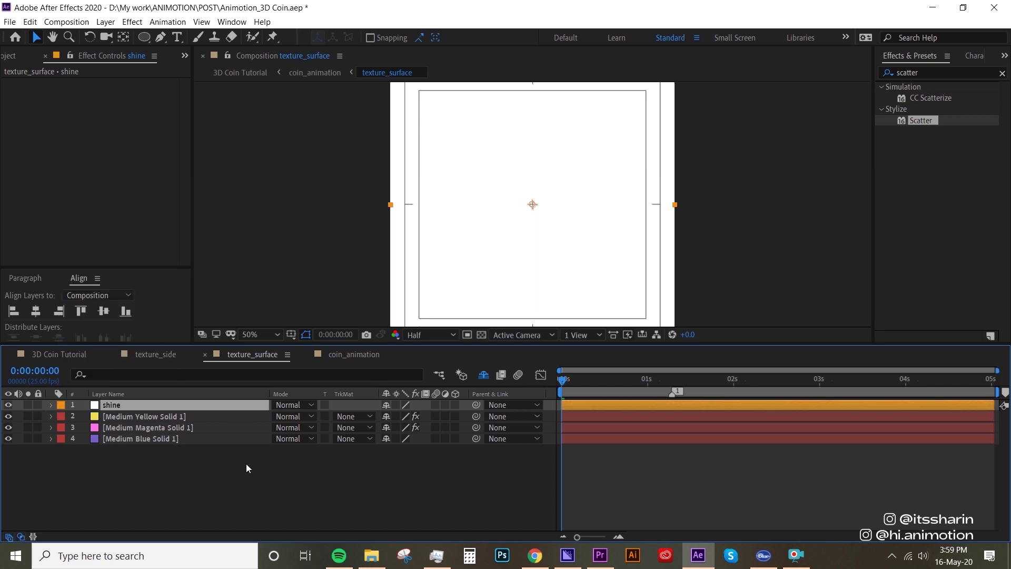
- Draw a narrow diagonal band mask on the shine layer with the Pen tool, extending past the canvas's lower-left and upper-right corners
key(comma)
key(g)
click(599, 118)
click(422, 280)
click(439, 304)
click(628, 134)
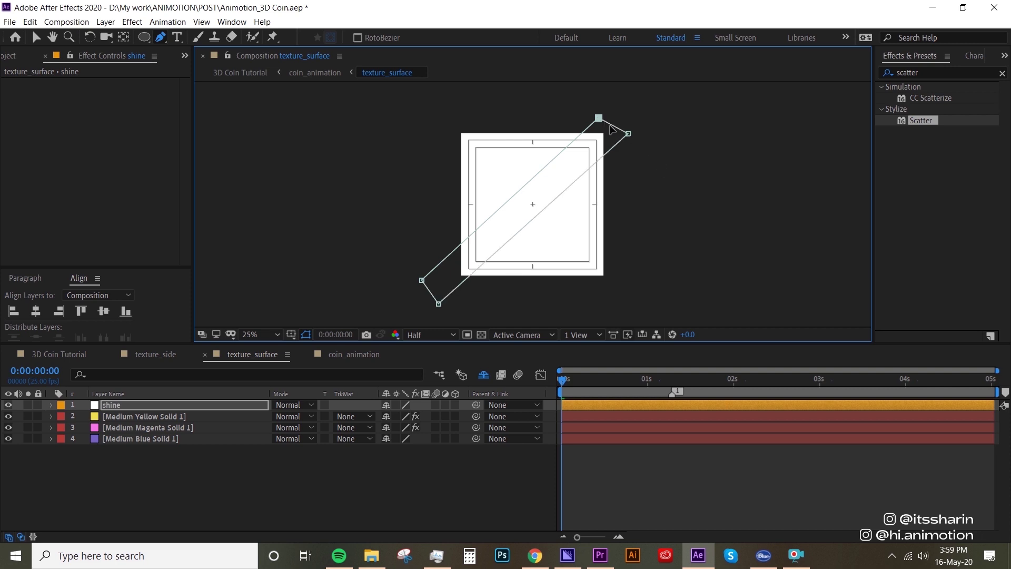
drag(599, 118, 613, 123)
drag(421, 281, 439, 303)
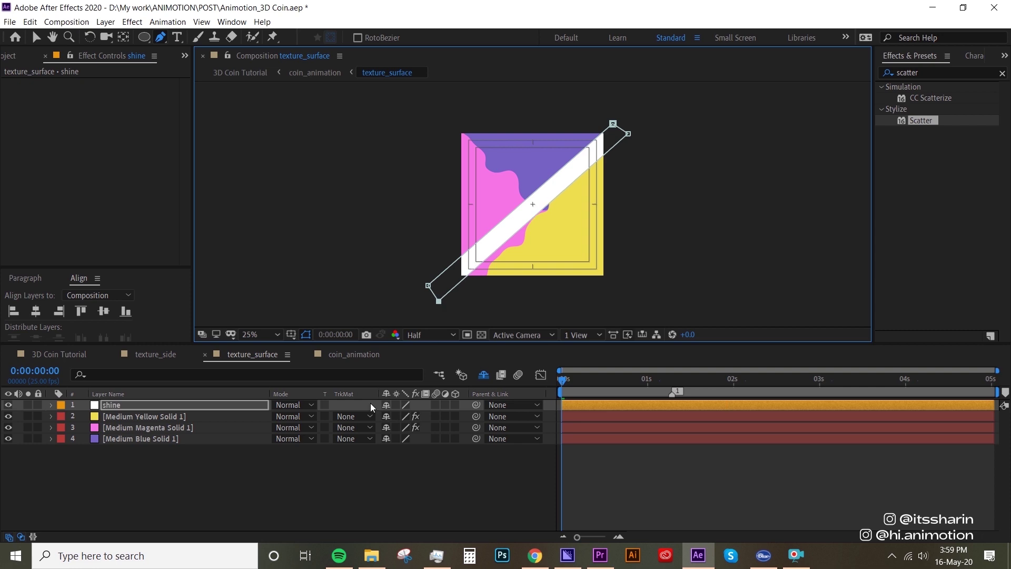
- Set the Mask Feather of the shine layer's mask to 20 pixels
key(f)
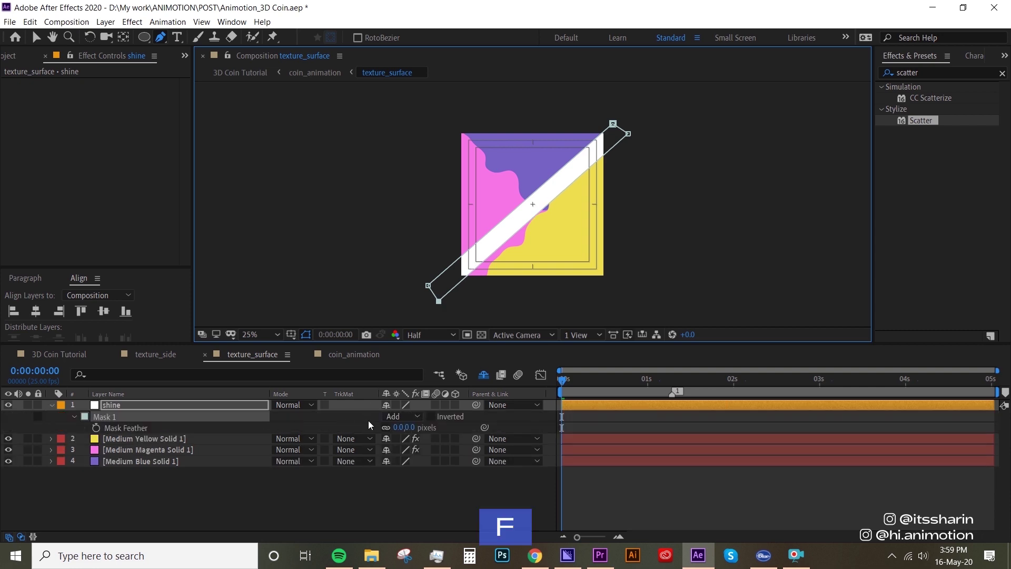
drag(416, 428, 415, 433)
click(600, 495)
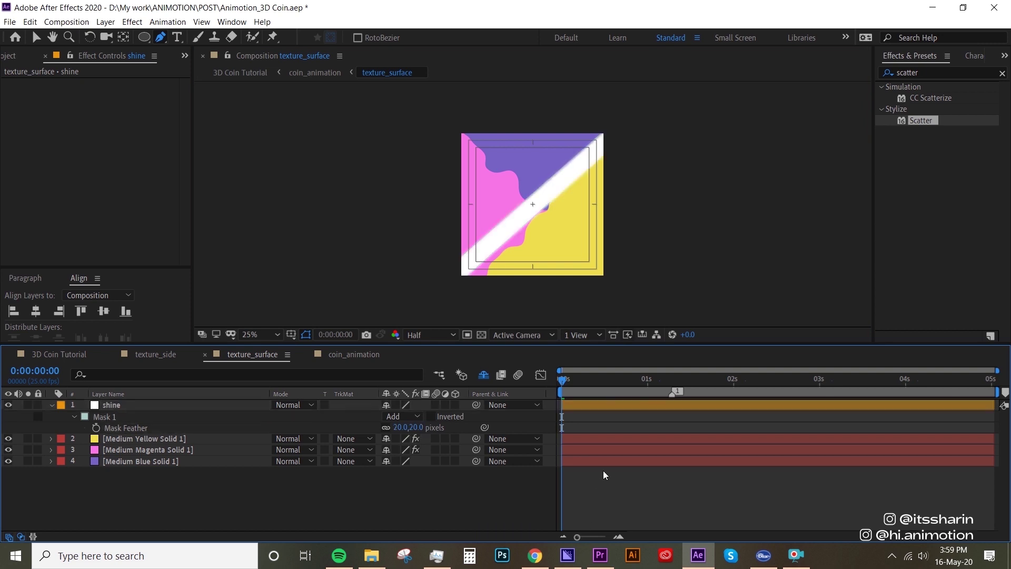
key(period)
- Set the shine layer's opacity to 50%
click(175, 409)
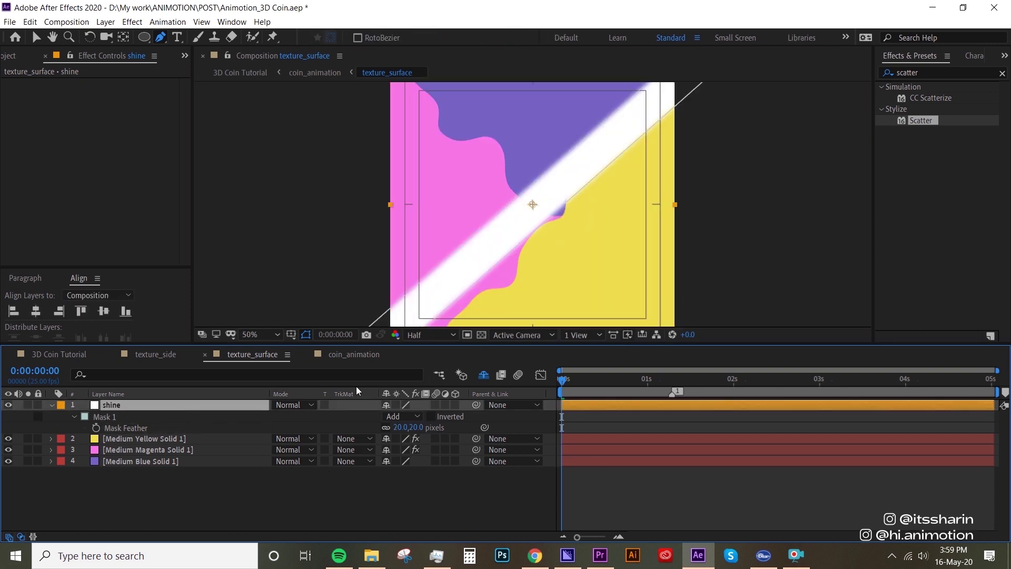
key(t)
click(391, 417)
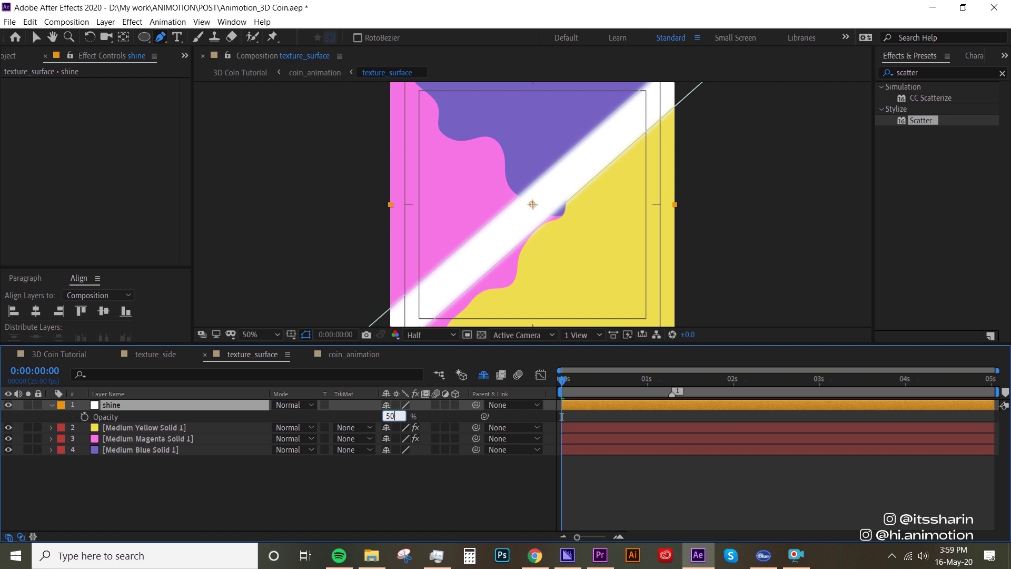
text(50)
key(Return)
- Add Mask Path keyframes on the shine layer at 0:00:00:00 and 0:00:00:16, and trim the layer's end at 0:00:00:16
key(m)
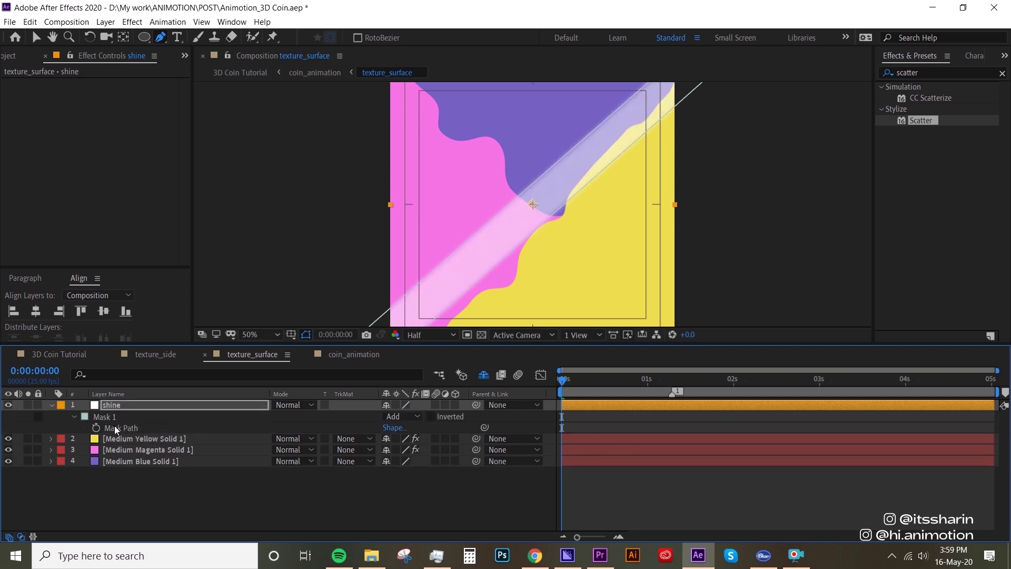
click(96, 428)
drag(580, 378, 616, 382)
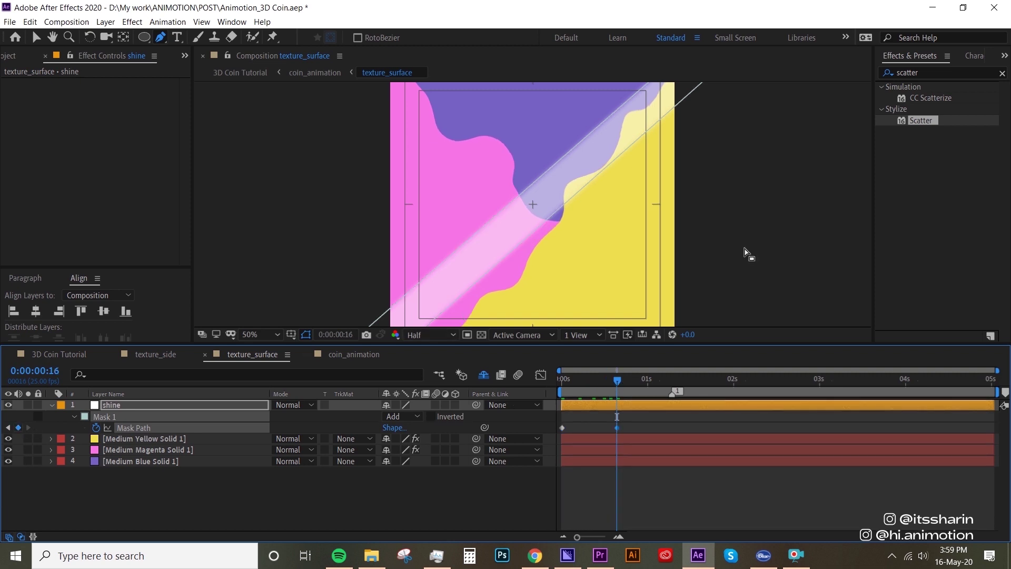
key(alt+bracketright)
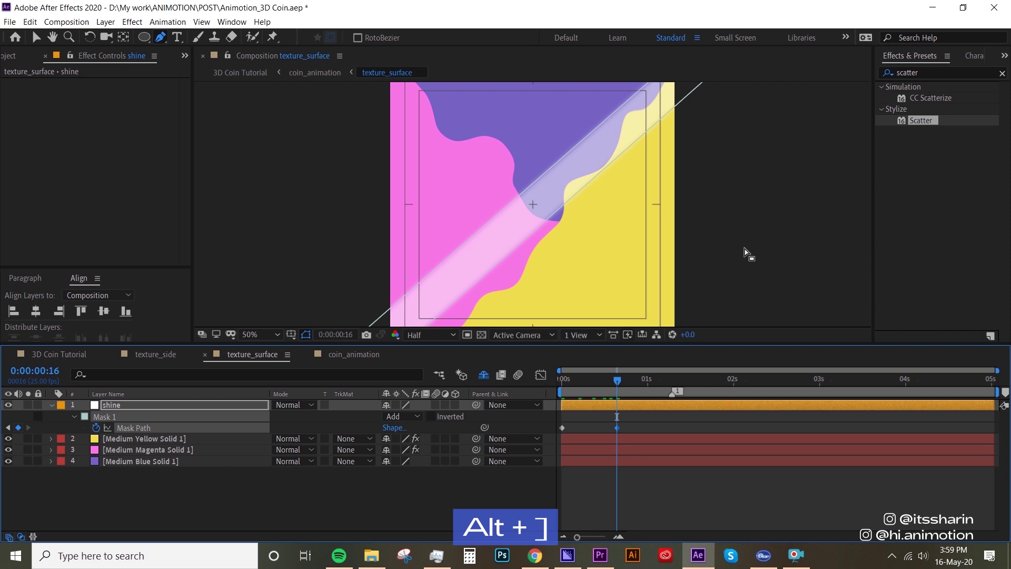
- At 0:00:00:16, move the whole shine mask down and to the right until it is off the canvas
key(comma)
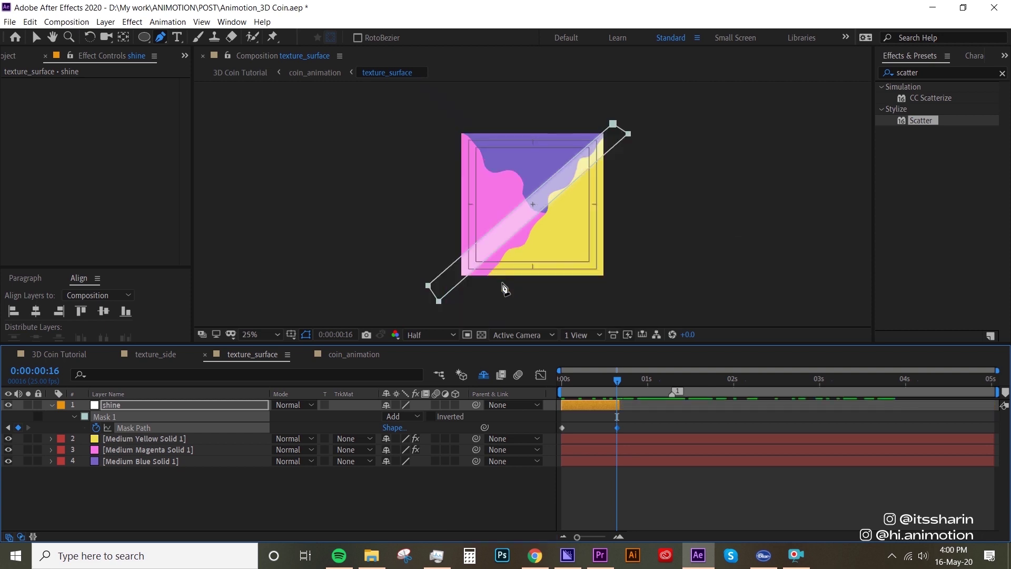
key(v)
double_click(610, 138)
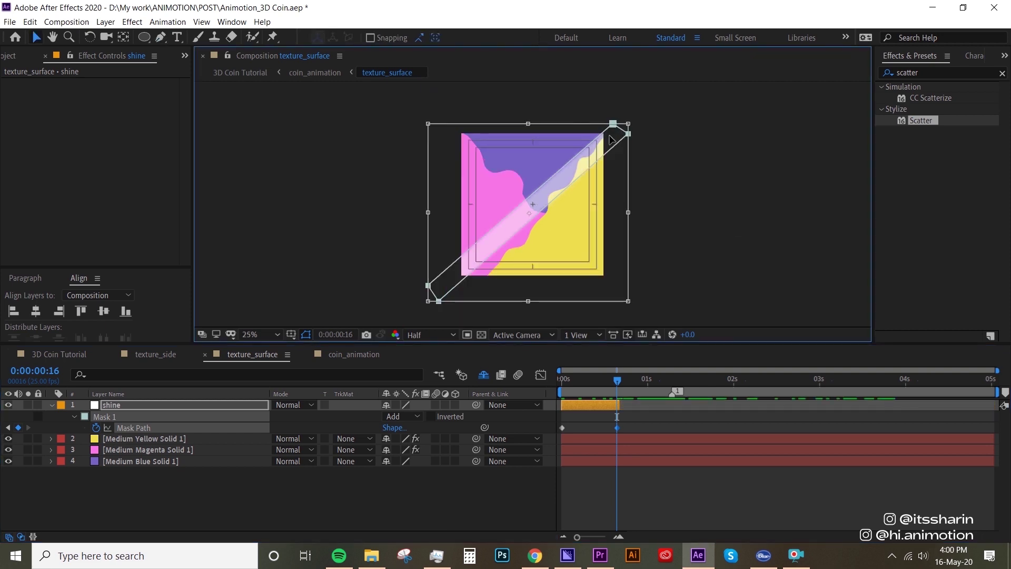
drag(611, 138, 680, 227)
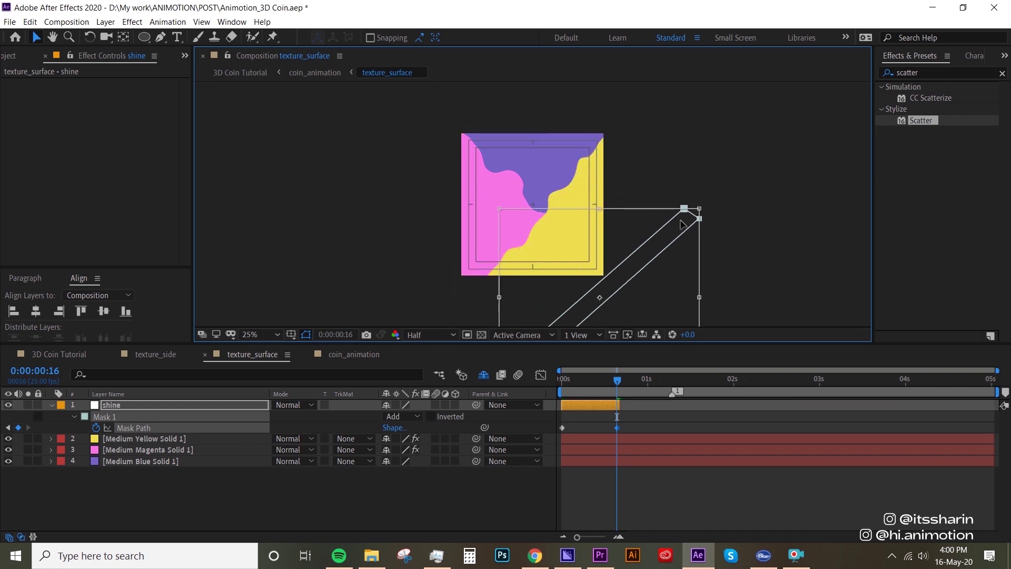
- At the first frame, move the shine mask up and to the left off the canvas, and preview the sweep
key(Home)
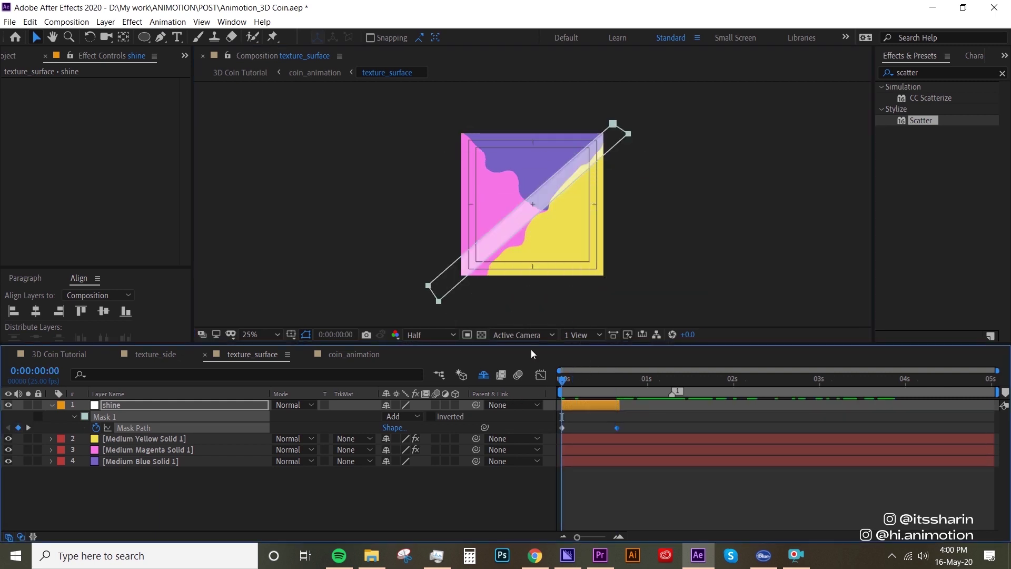
double_click(591, 149)
drag(592, 149, 494, 85)
drag(567, 382, 603, 382)
key(space)
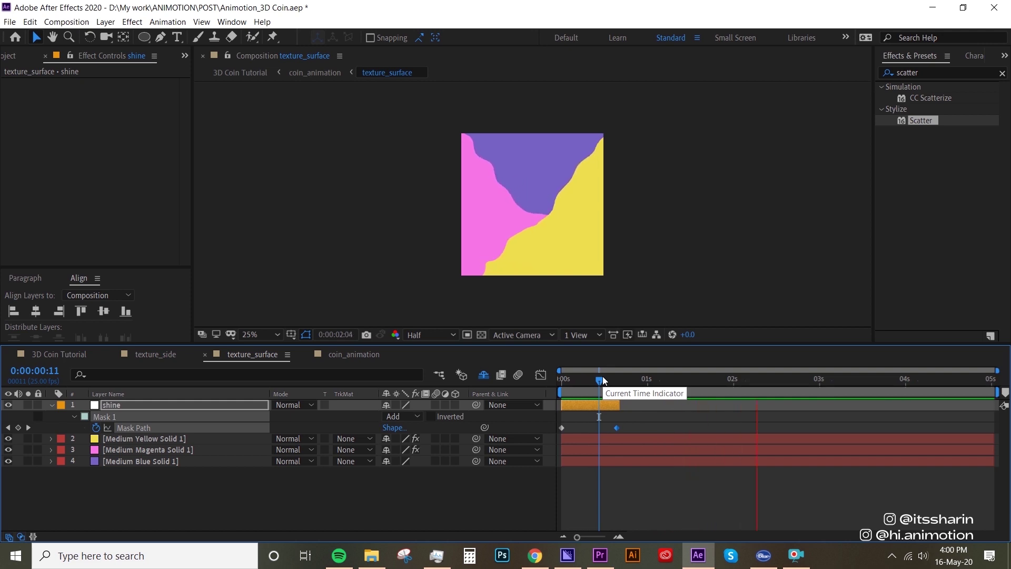
click(604, 378)
- Duplicate the shine layer five times, spread the copies along the timeline to nearly 5 seconds, and save the project
key(ctrl+d)
drag(602, 407, 964, 399)
key(ctrl+d)
key(ctrl+d)
key(ctrl+d)
key(ctrl+d)
drag(902, 416, 871, 420)
drag(681, 397, 936, 380)
key(ctrl+s)
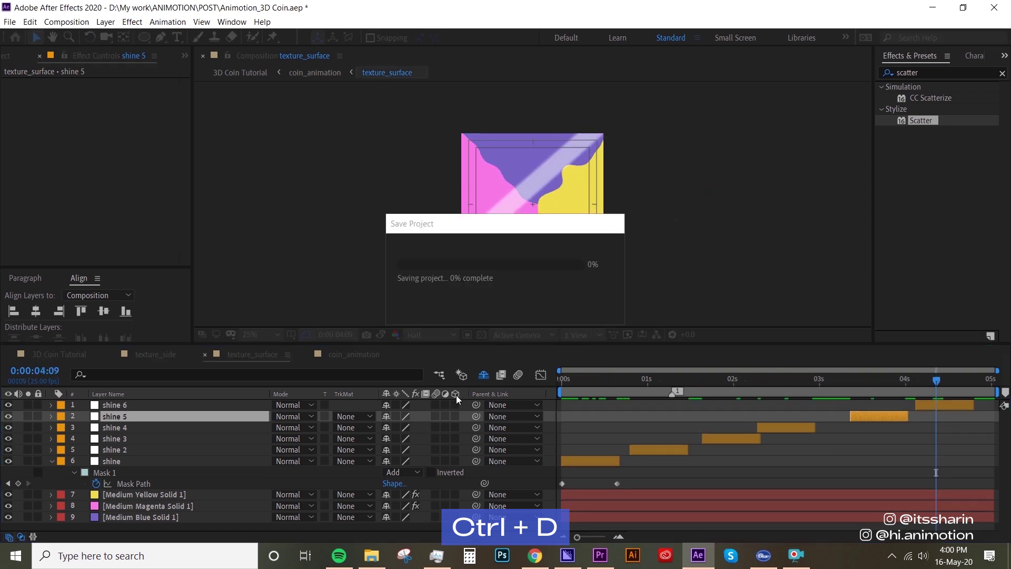
- Return to the 3D Coin Tutorial composition, reveal the shy background layers, hide the colour palette layer and collapse the shadow layer
key(Tab)
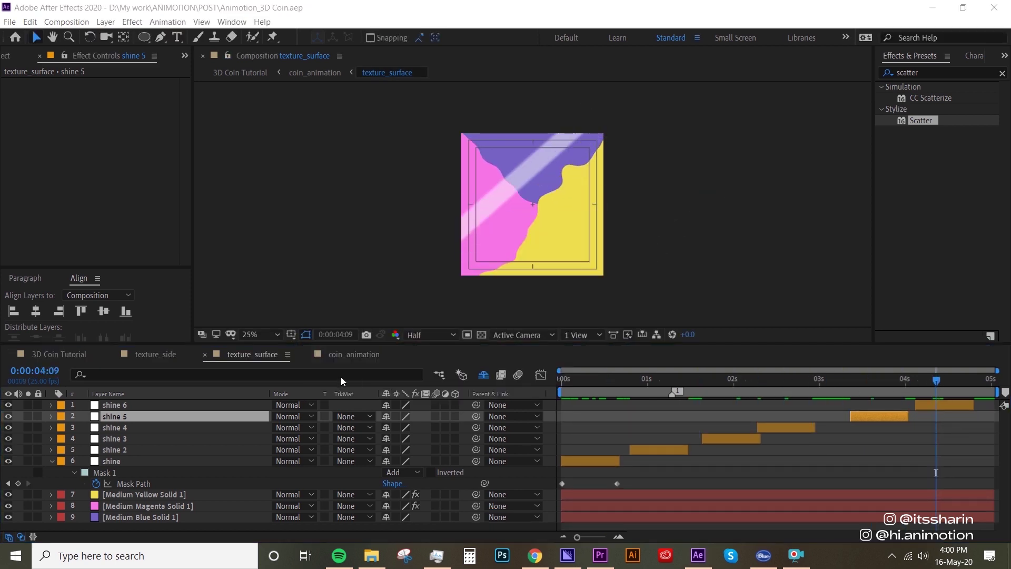
click(343, 375)
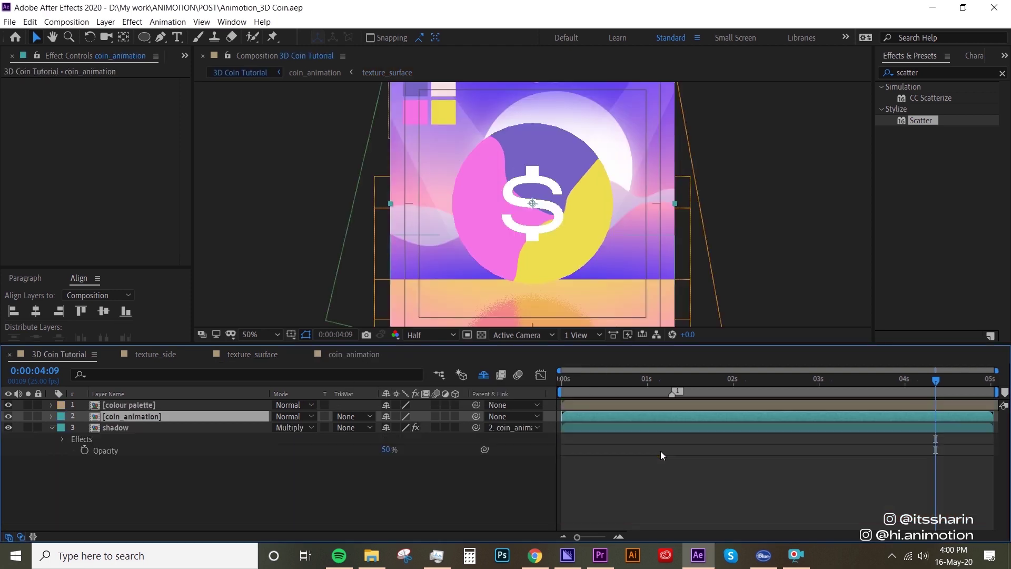
click(484, 374)
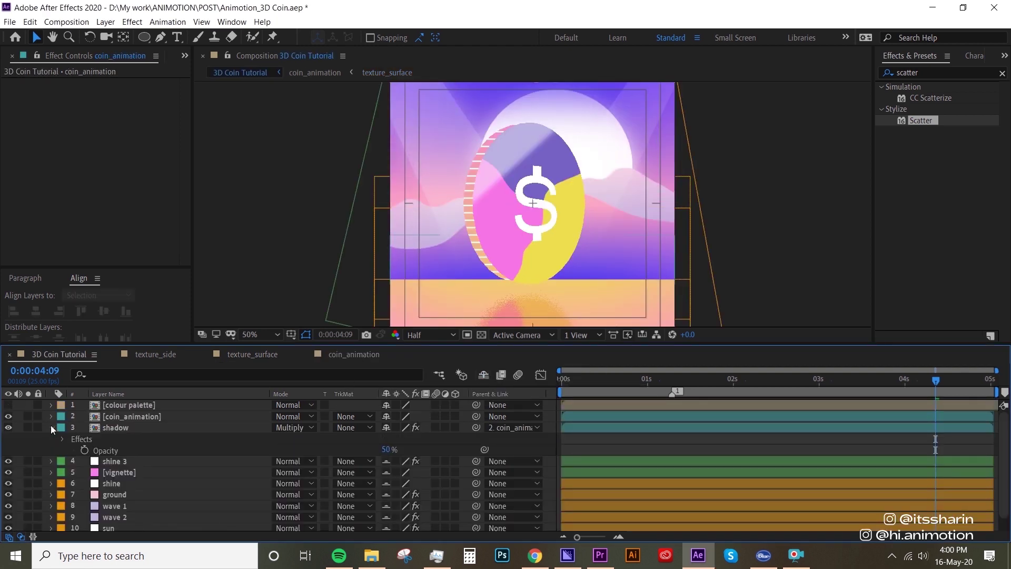
click(51, 427)
- Move the coin_animation and shadow layers together below the vignette layer in the layer stack
click(162, 415)
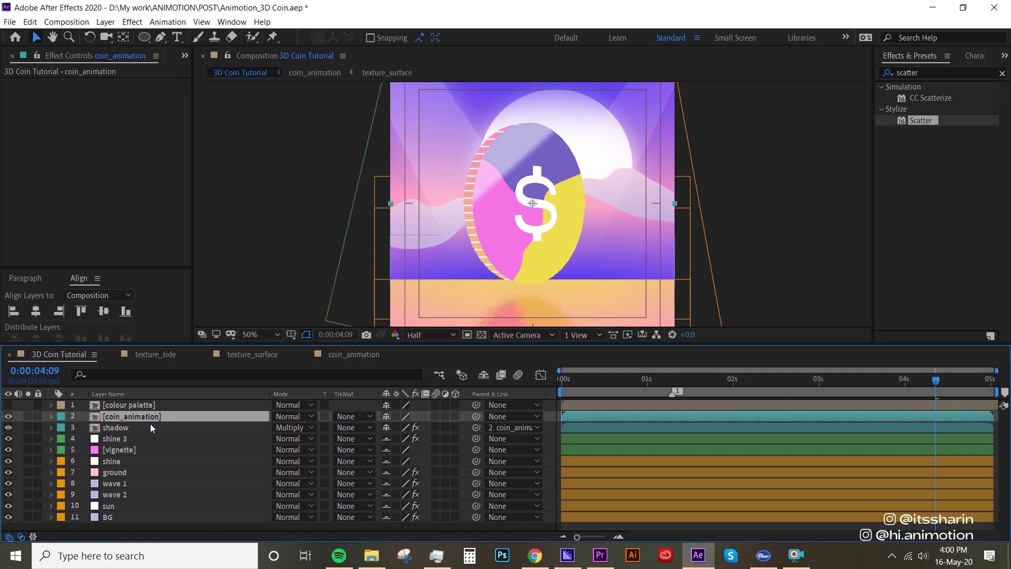
shift+click(139, 426)
drag(134, 425, 122, 454)
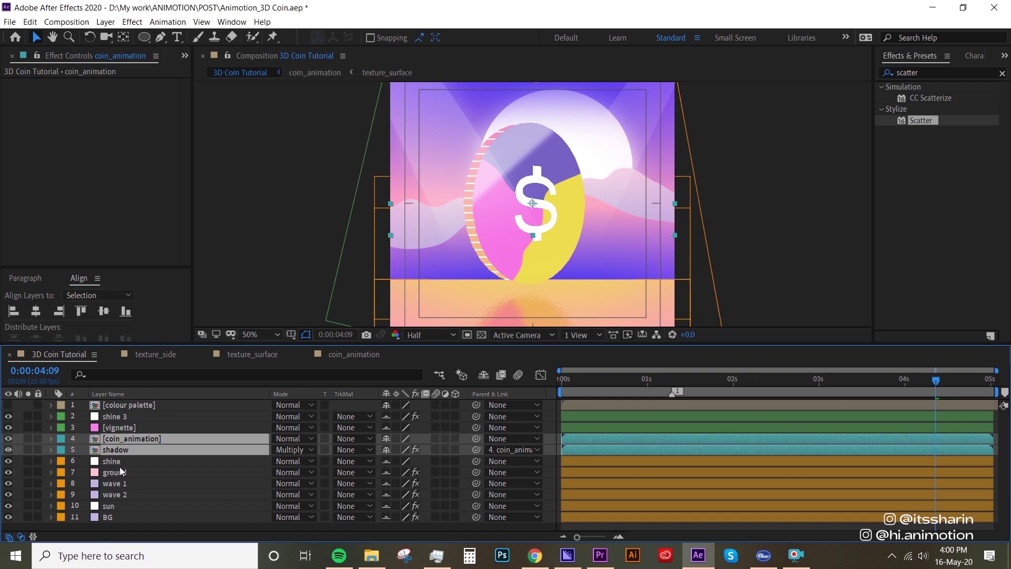
- Solo and unsolo the shine 3 layer to check it, save the project and preview the finished animation
click(129, 416)
click(26, 415)
click(26, 415)
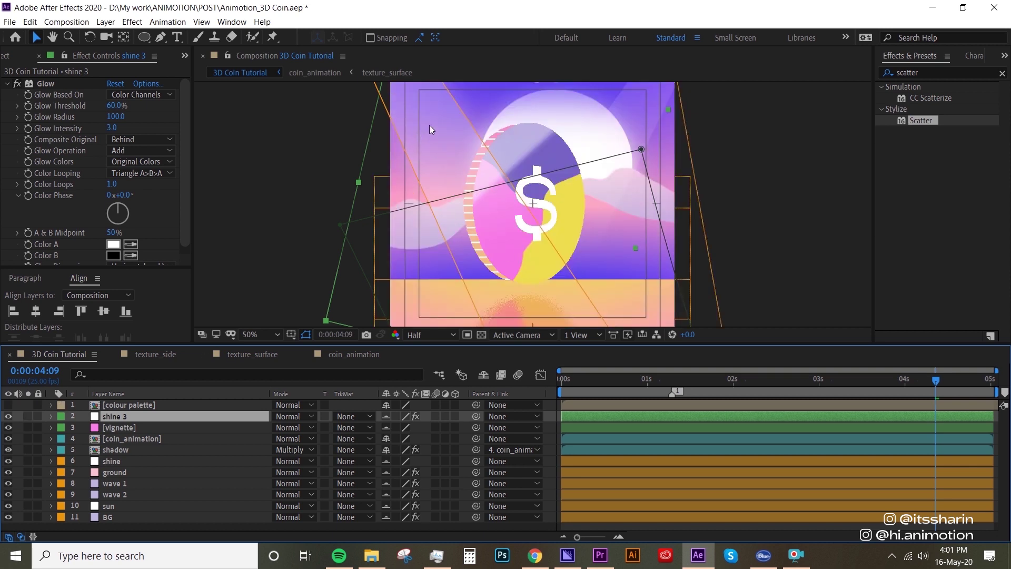
key(ctrl+s)
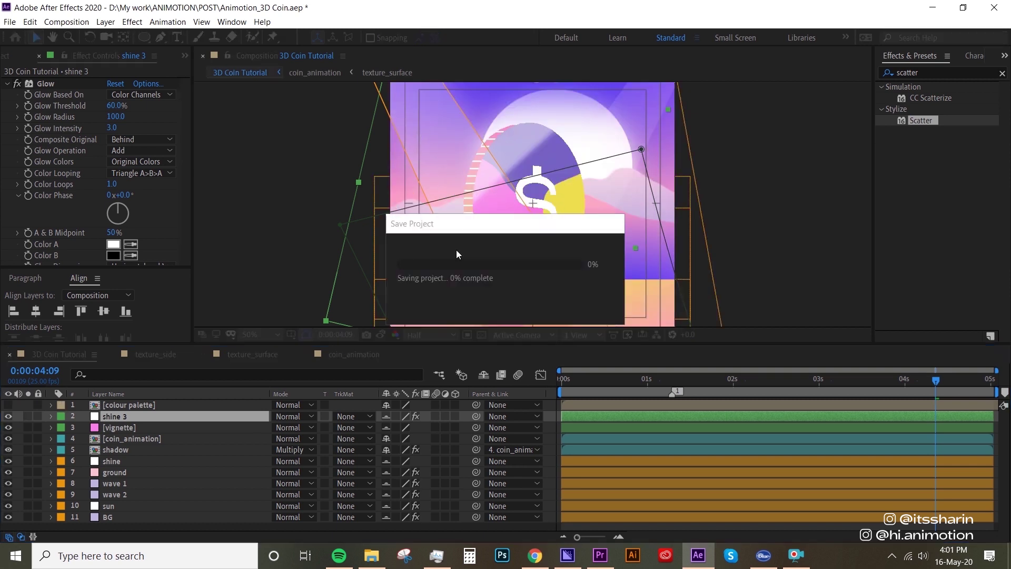
key(space)
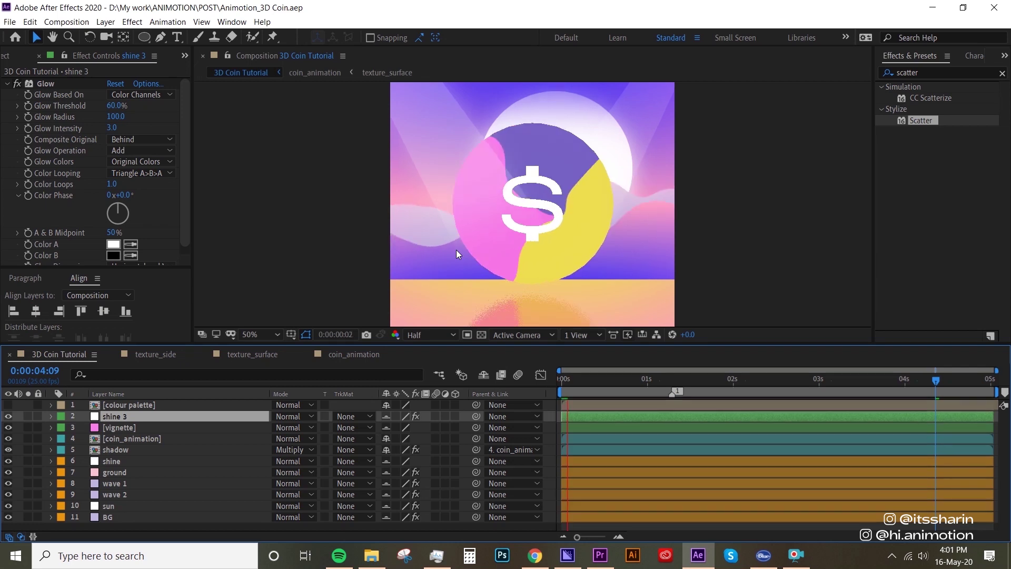